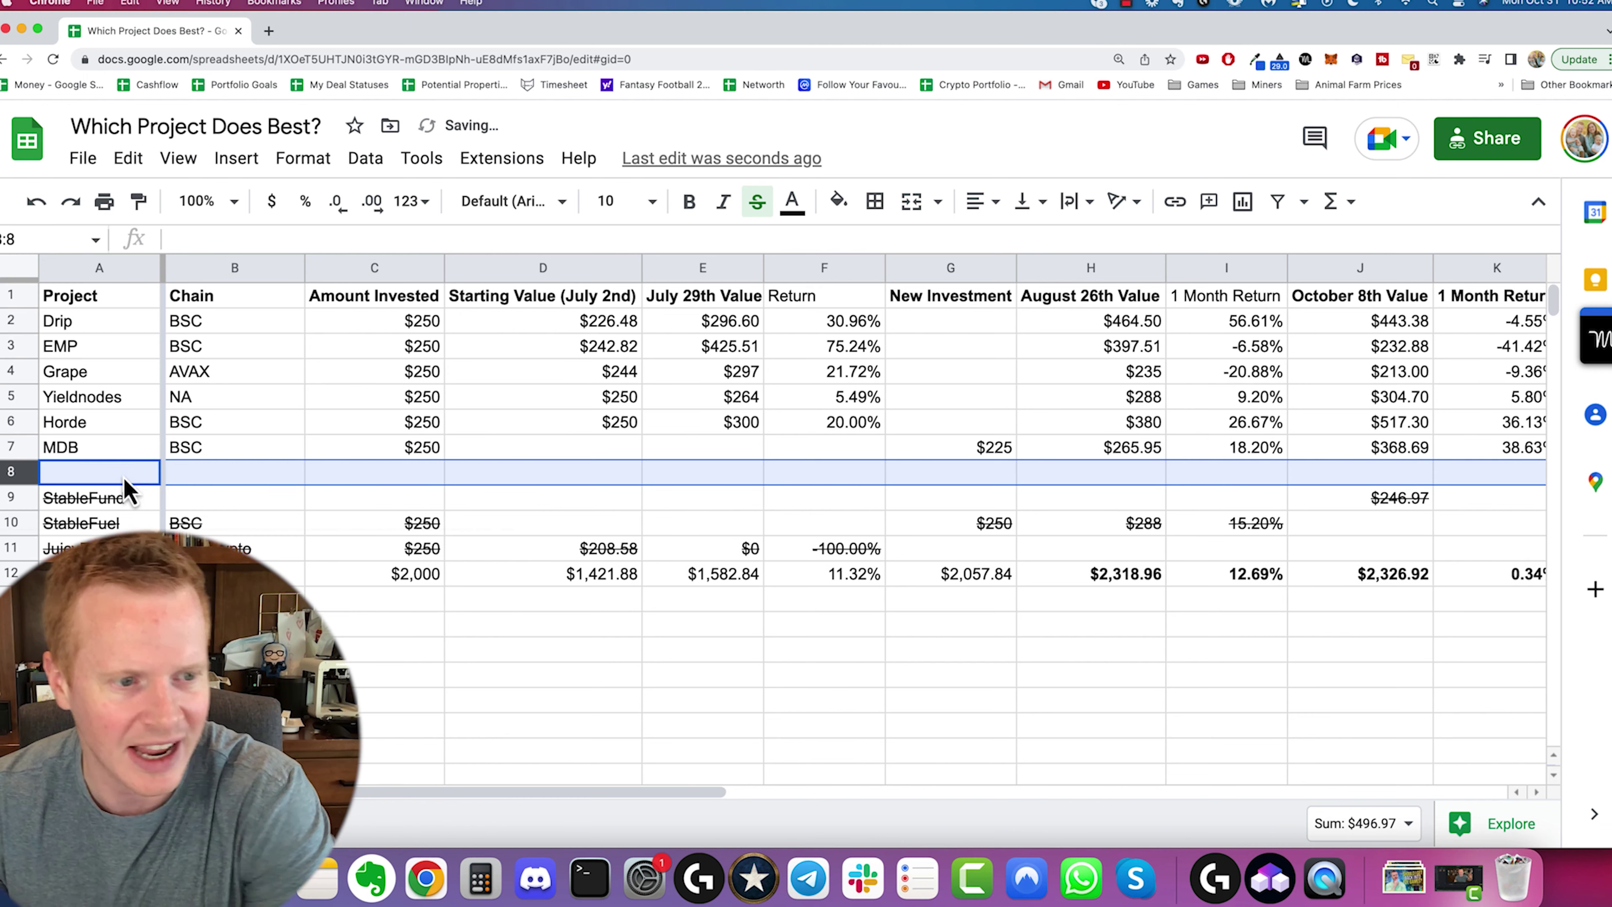
Step: Move the Yieldnodes row into the empty row 8 and strike through its contents
left_click(108, 478)
type("Yieldnodes\tNA\t$250\t$250\t$264\t5.49%\t\t$288\t9.20%\t$304.70\t5.80%")
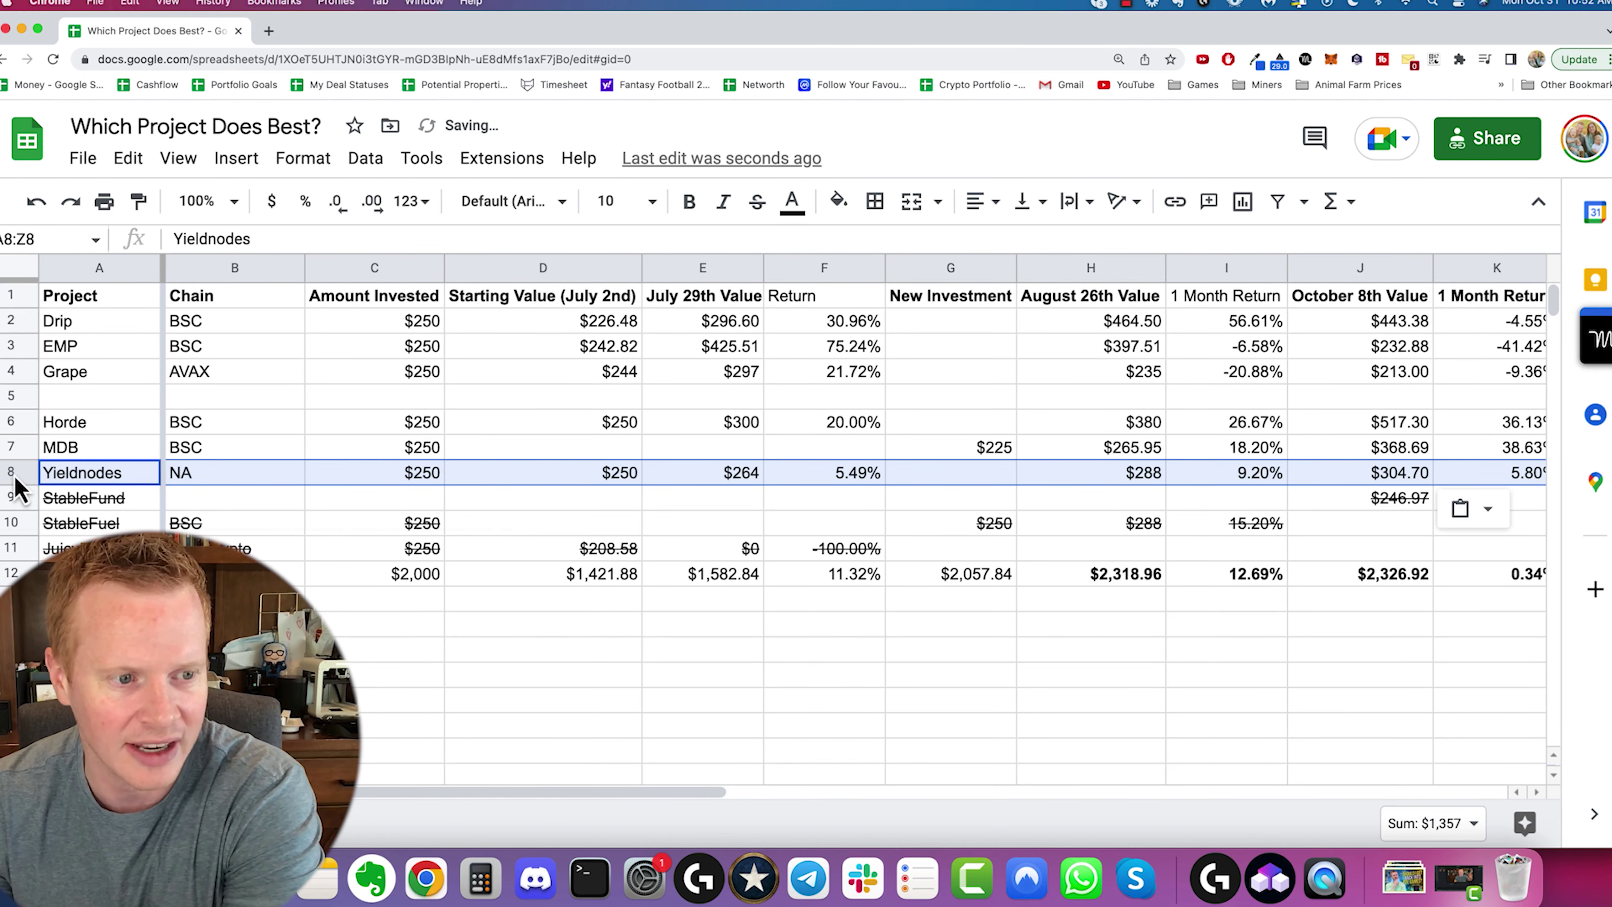
left_click(757, 202)
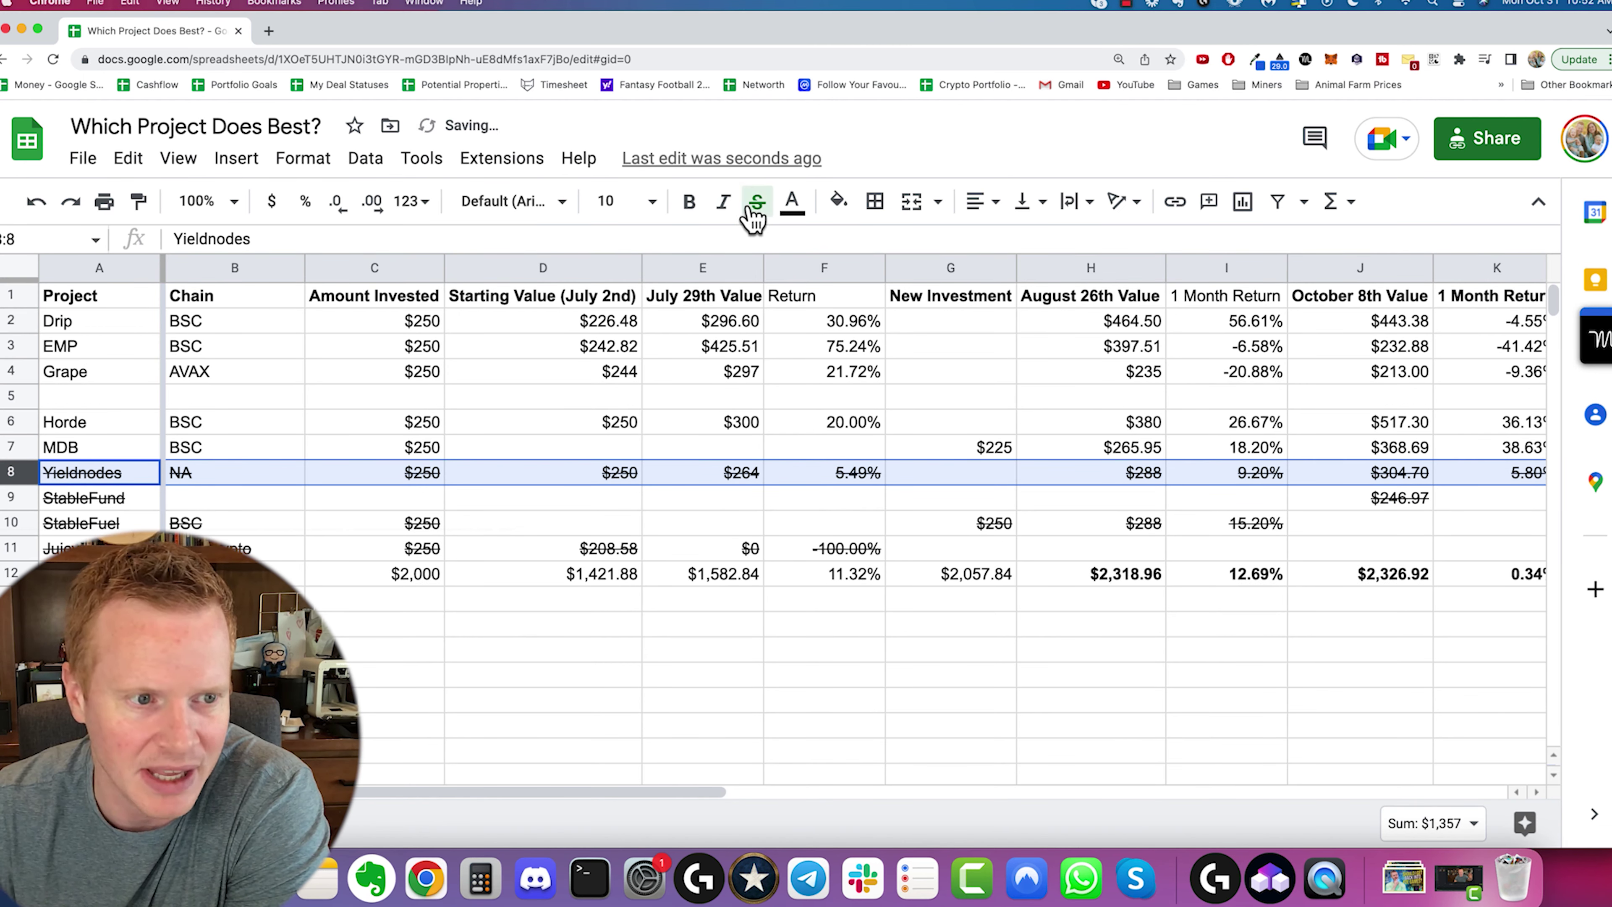
Step: Delete the emptied row 5 and insert two blank rows above the struck-through Yieldnodes row
right_click(21, 401)
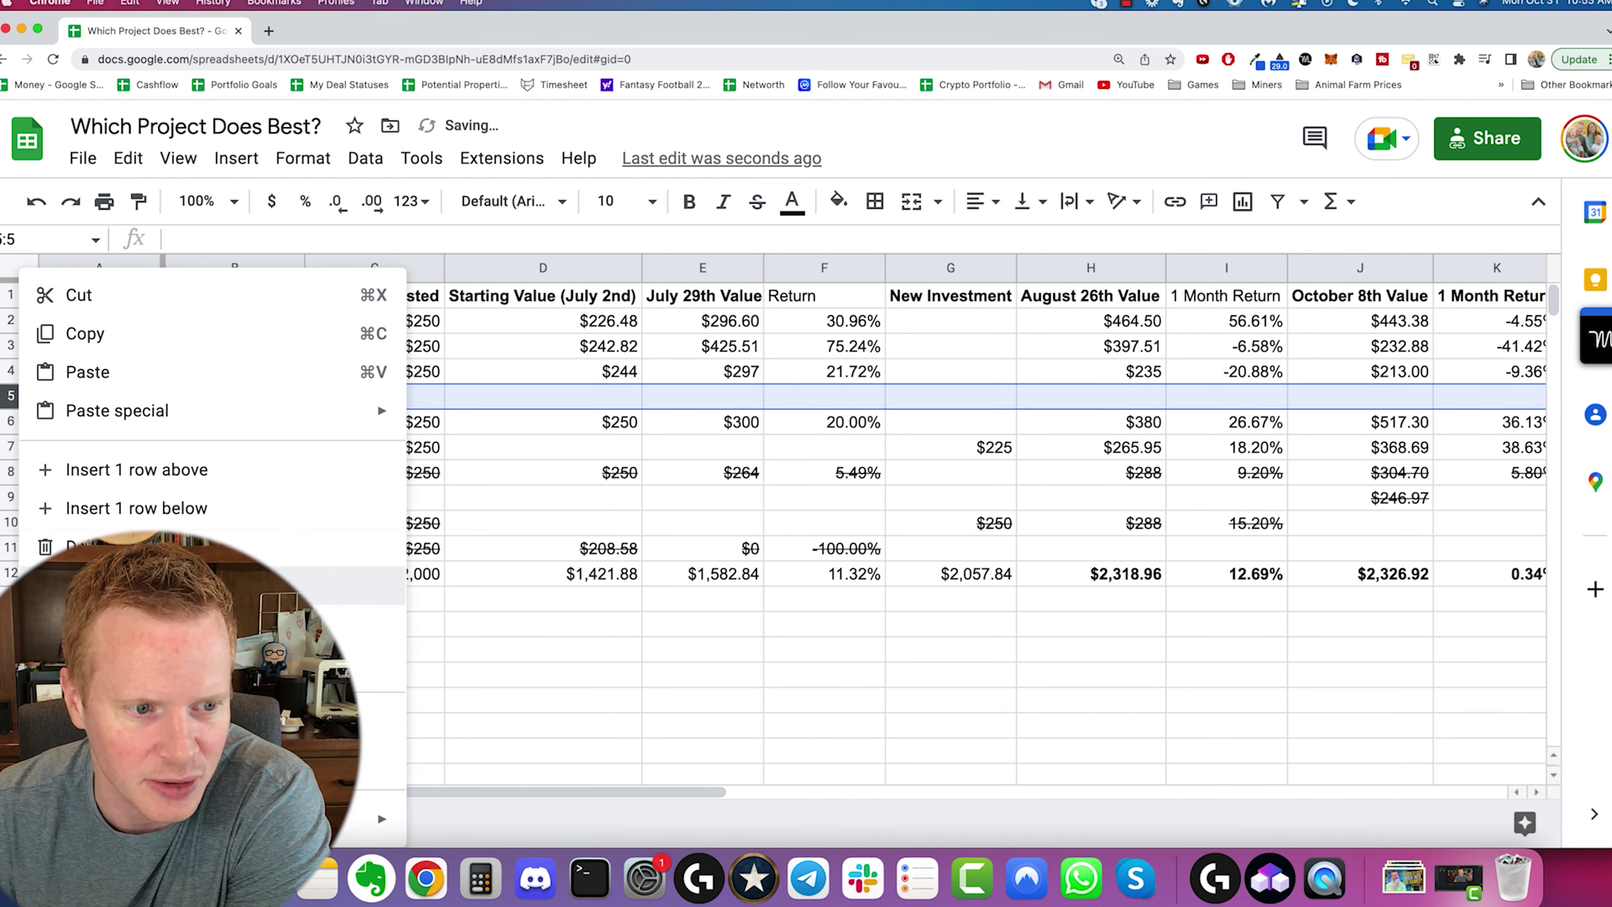
left_click(101, 546)
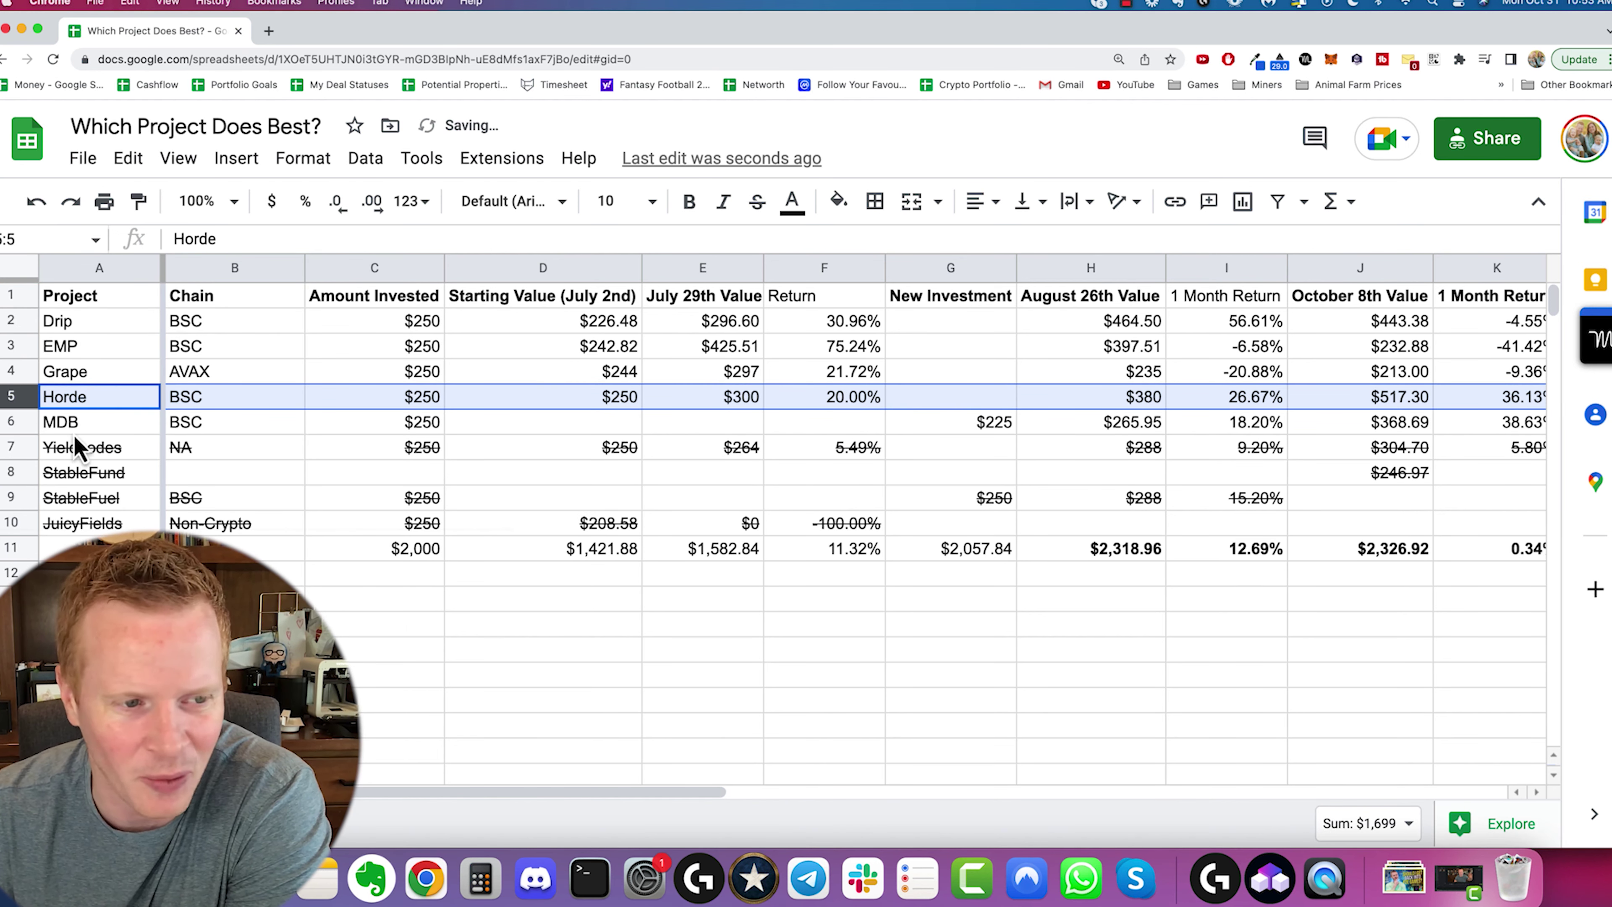
right_click(19, 450)
left_click(120, 470)
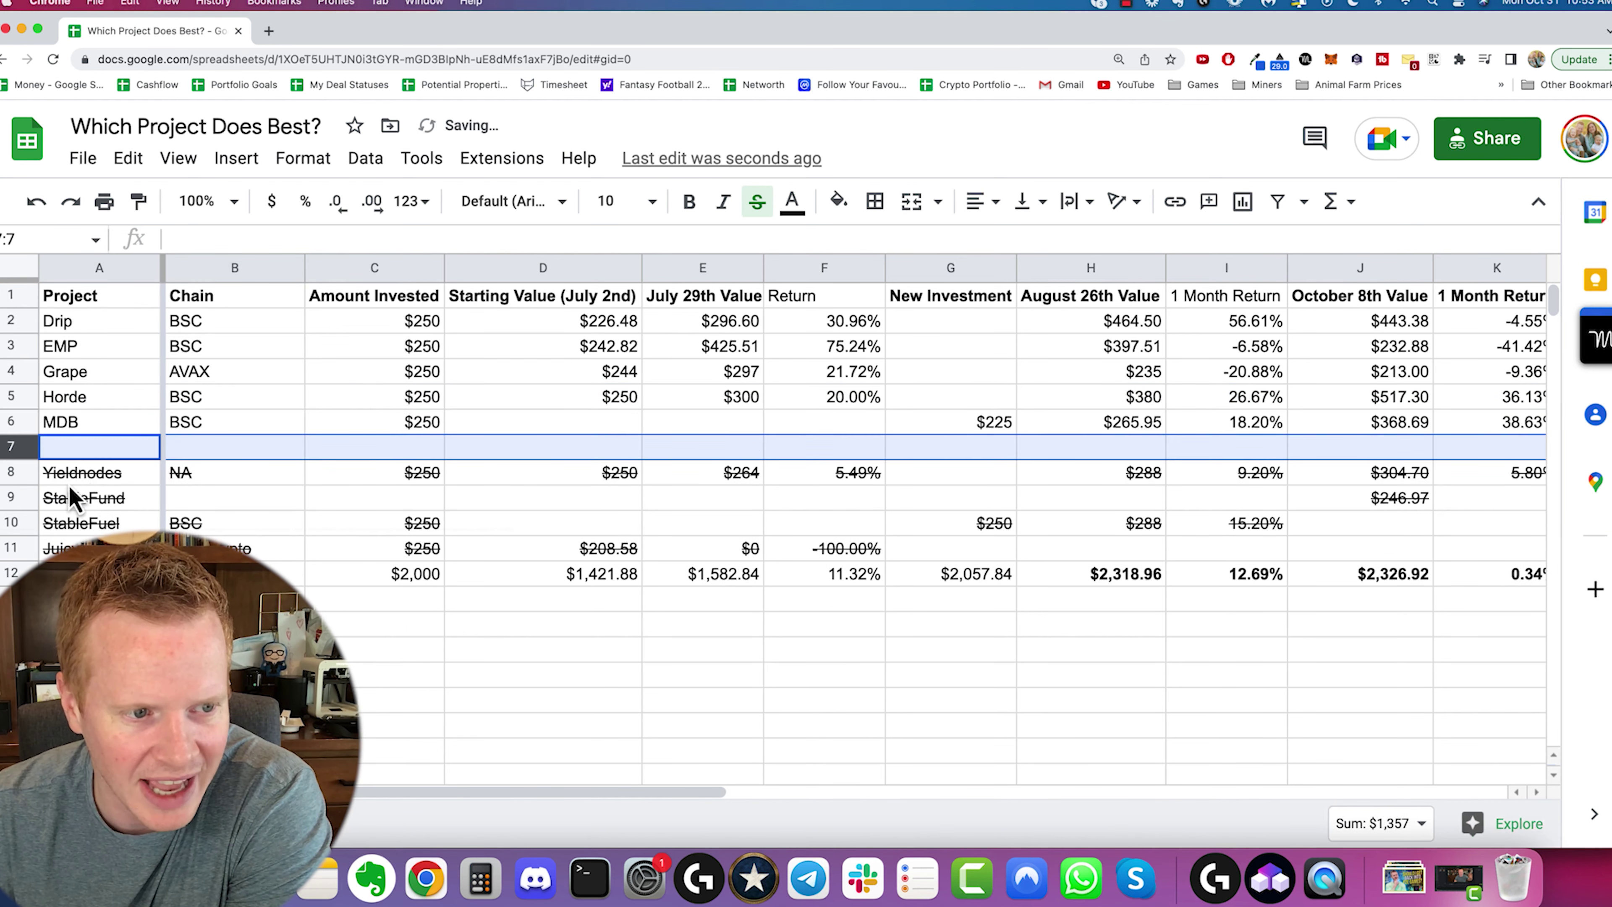
right_click(13, 477)
left_click(25, 473)
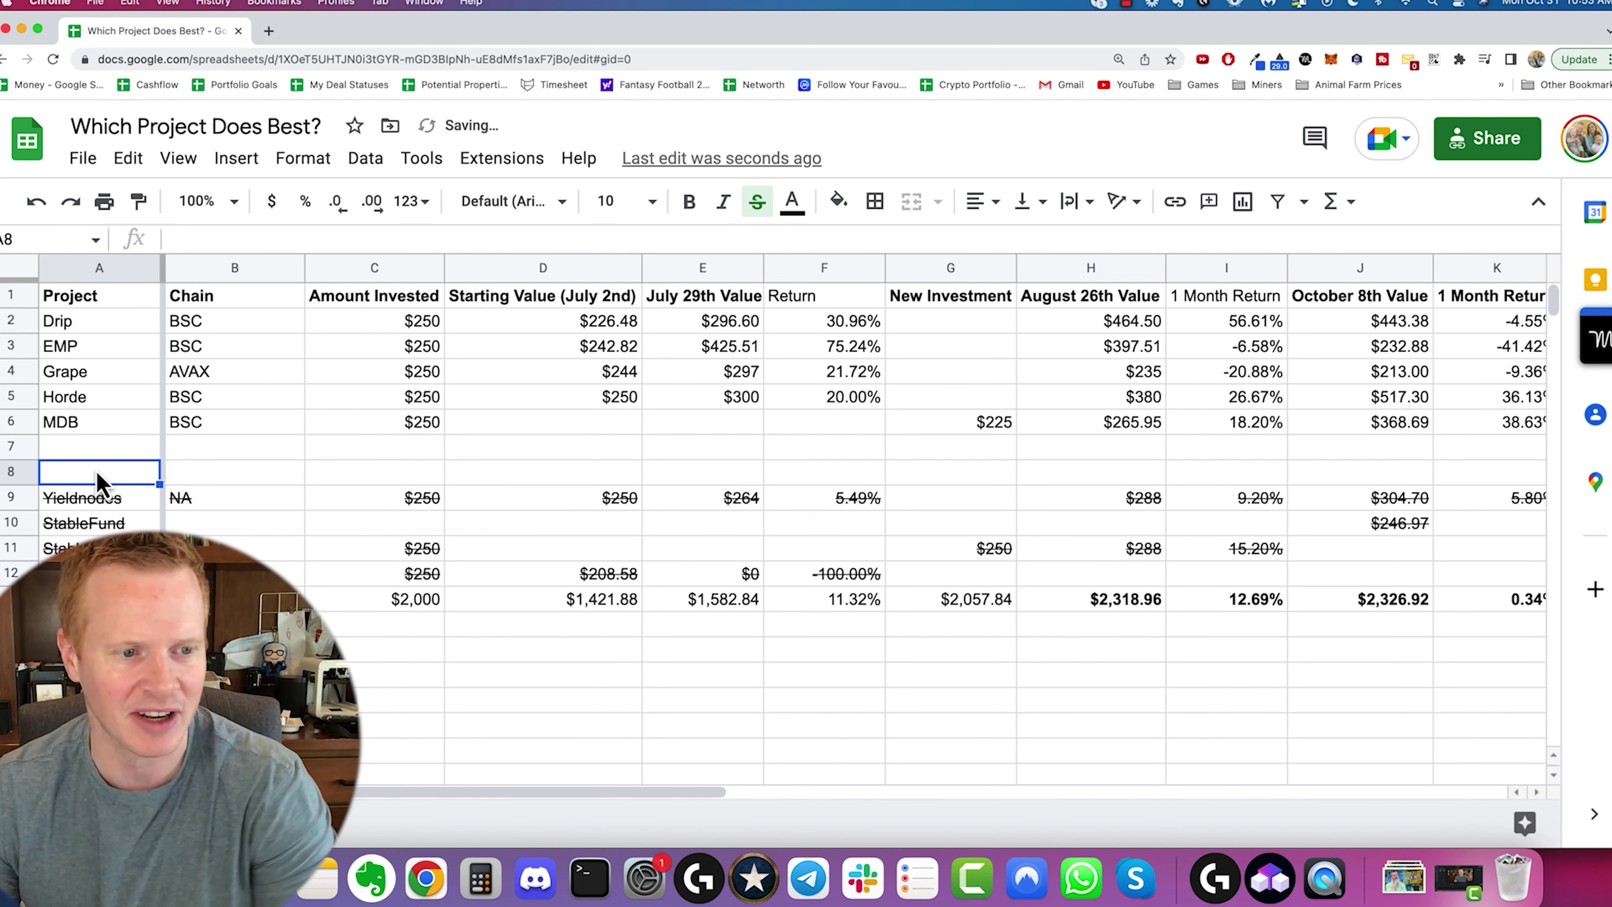
Step: Enter the heading Losers in A8 above the struck-through projects and remove its strikethrough
left_click(97, 473)
type("Losers")
key("Return")
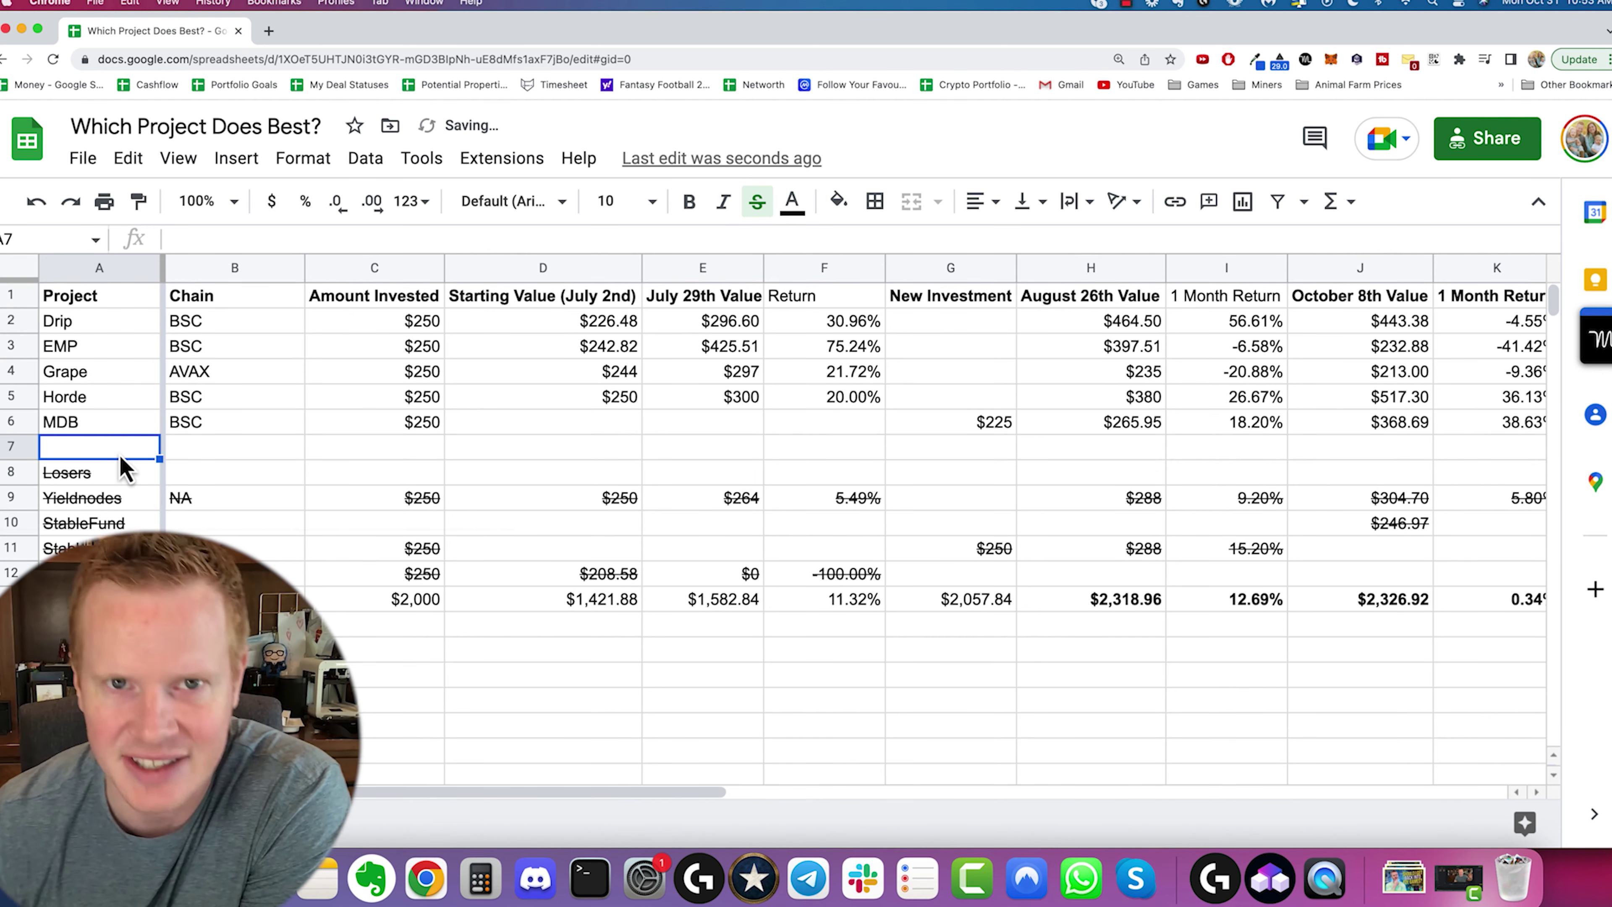
left_click(125, 470)
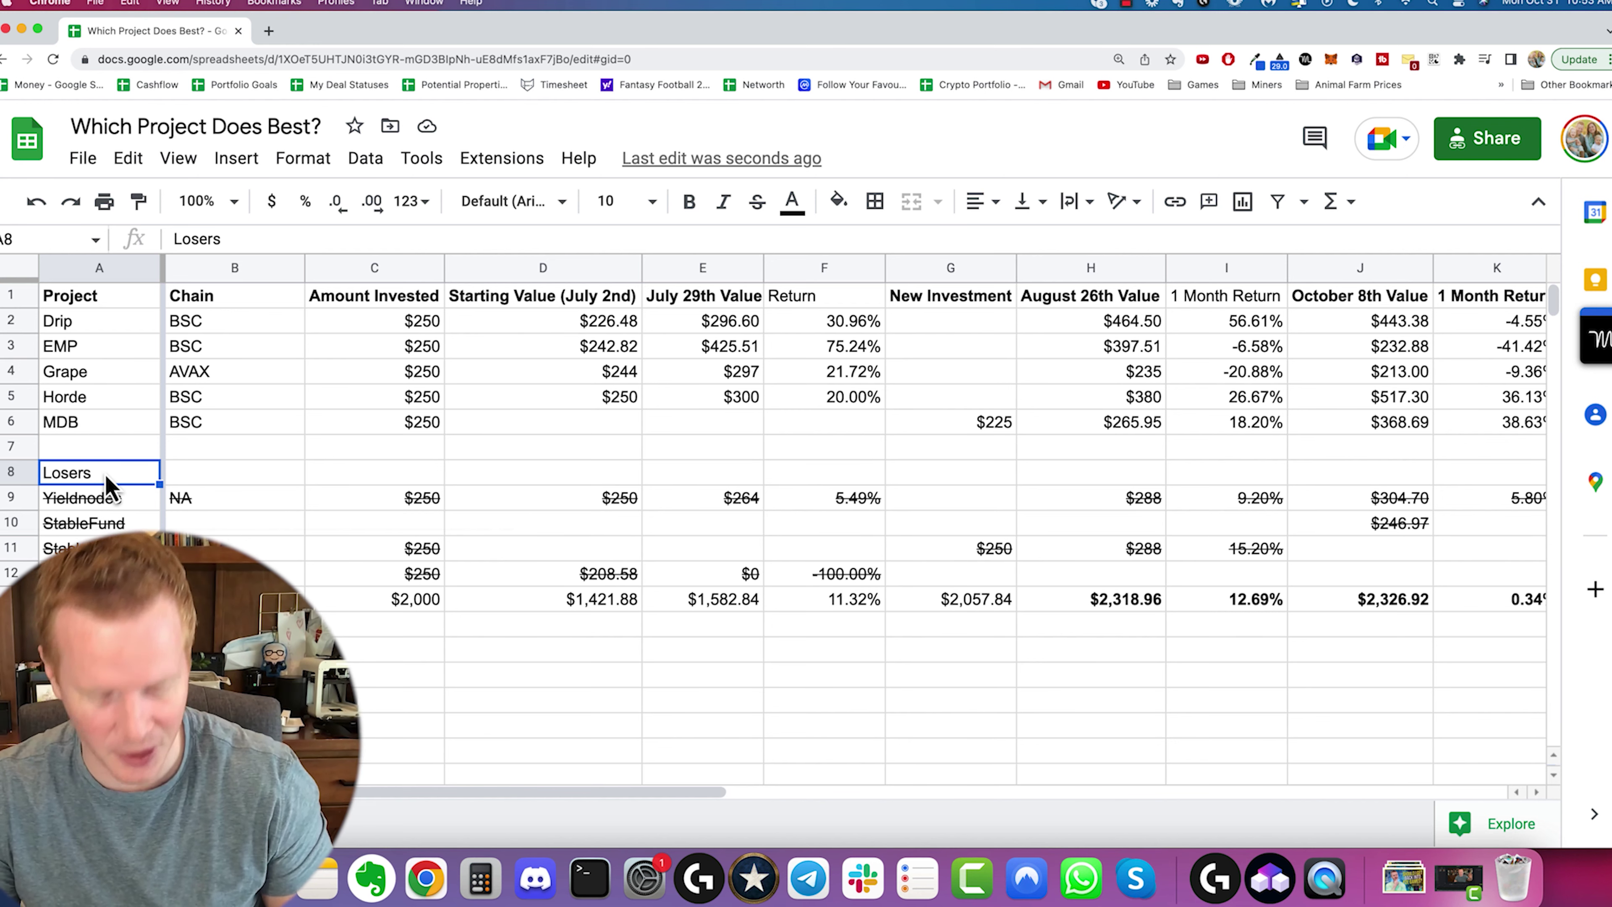
Step: Insert a row below MDB and enter Optimus as its project name
right_click(24, 429)
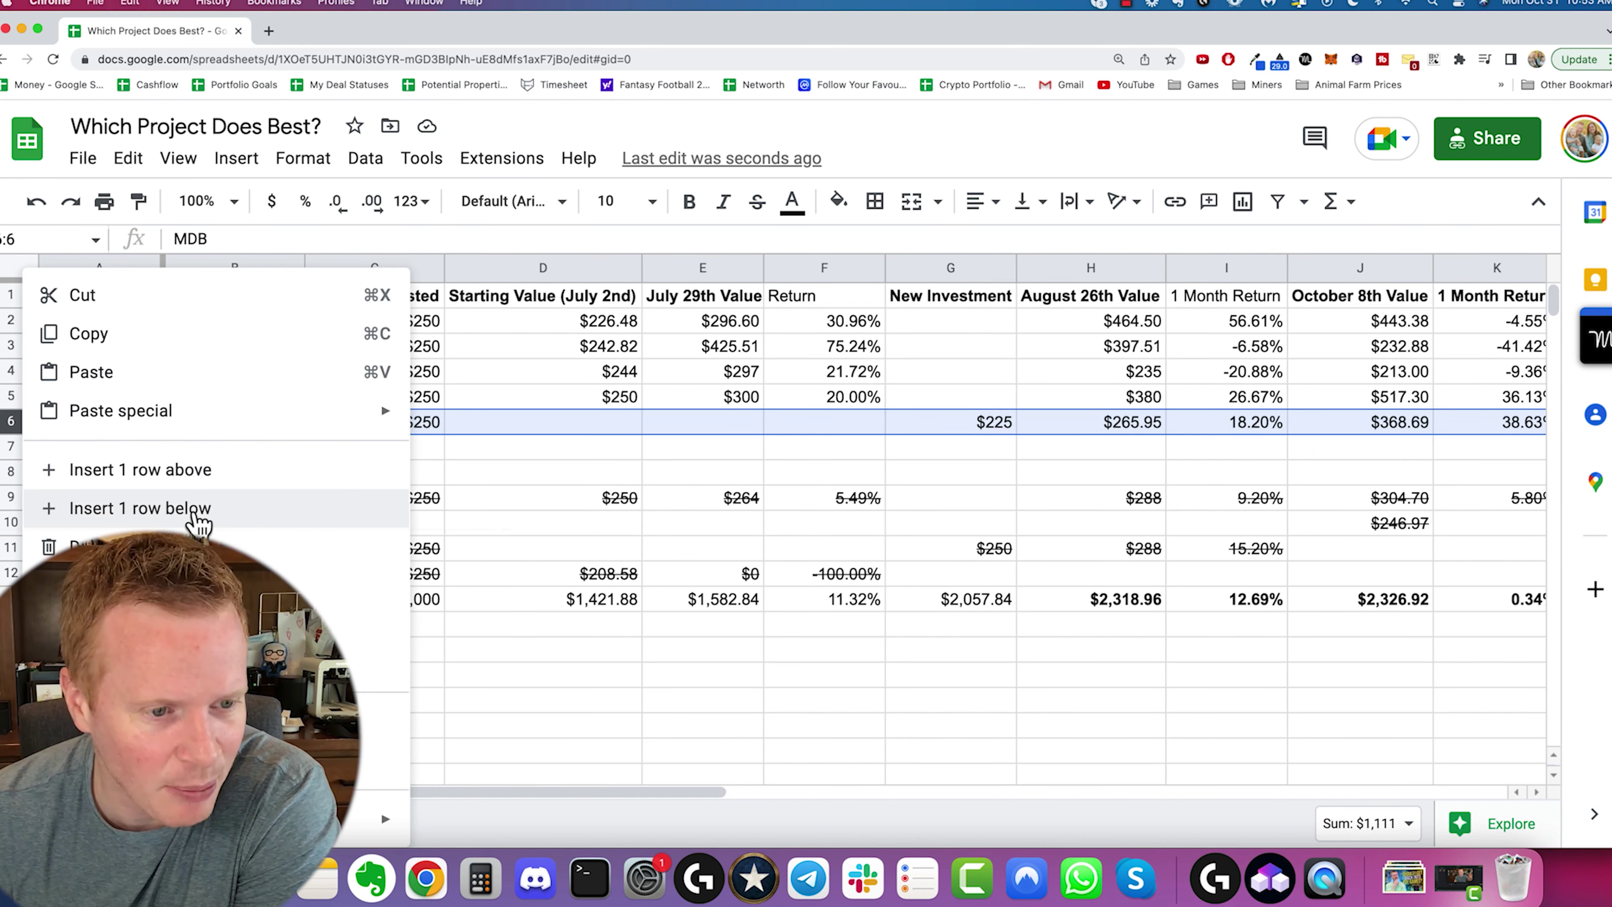
left_click(183, 511)
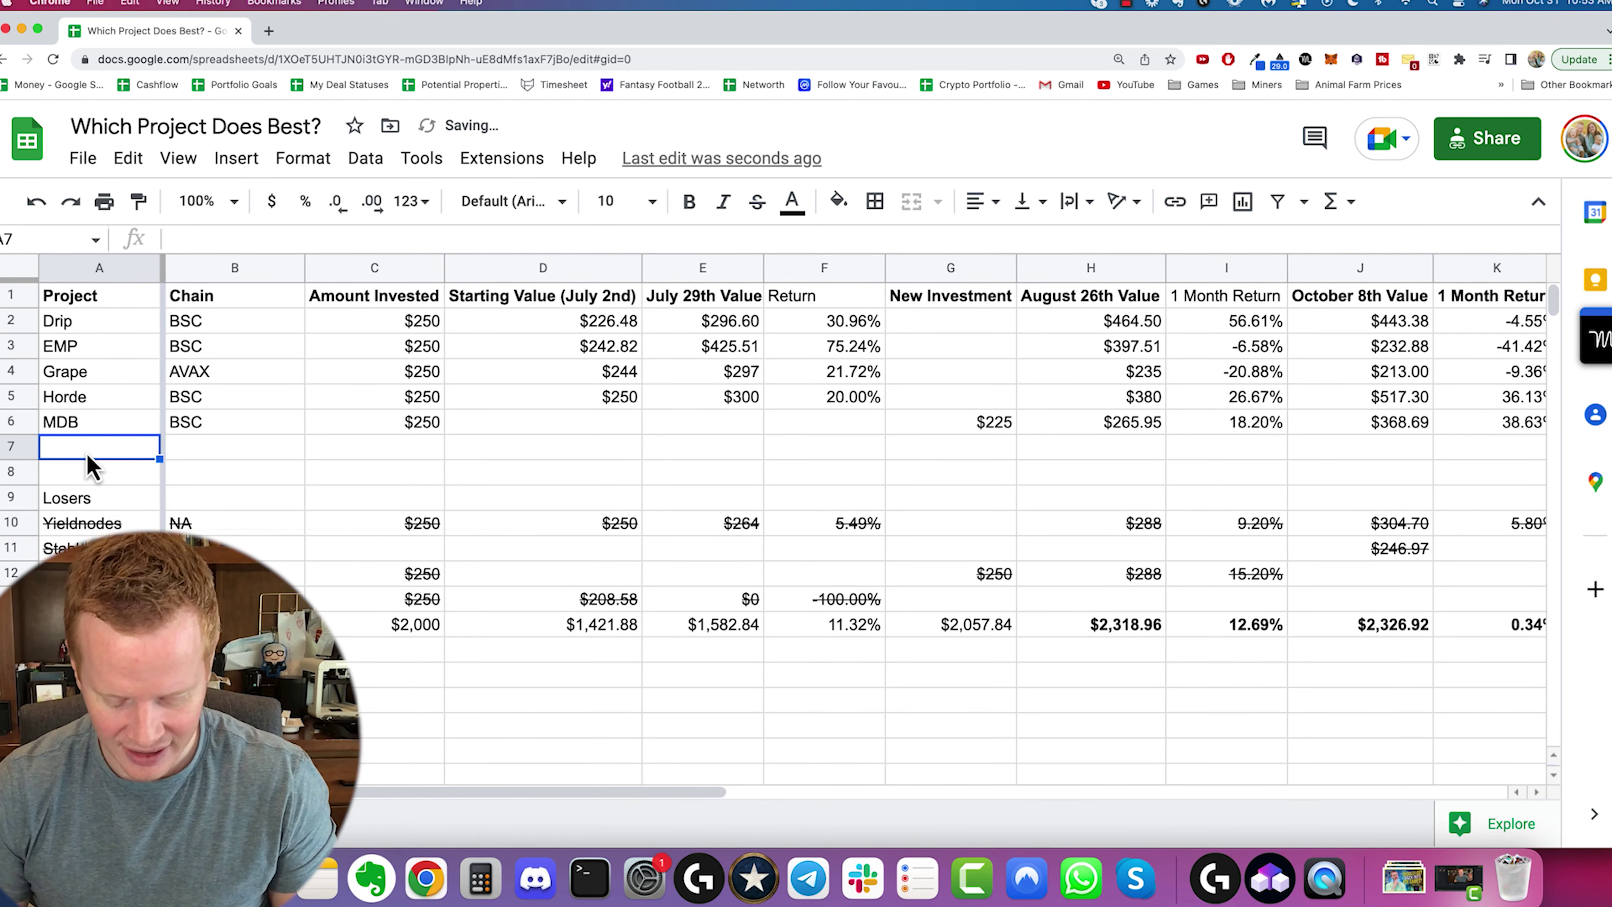
type("Optimus")
key("Return")
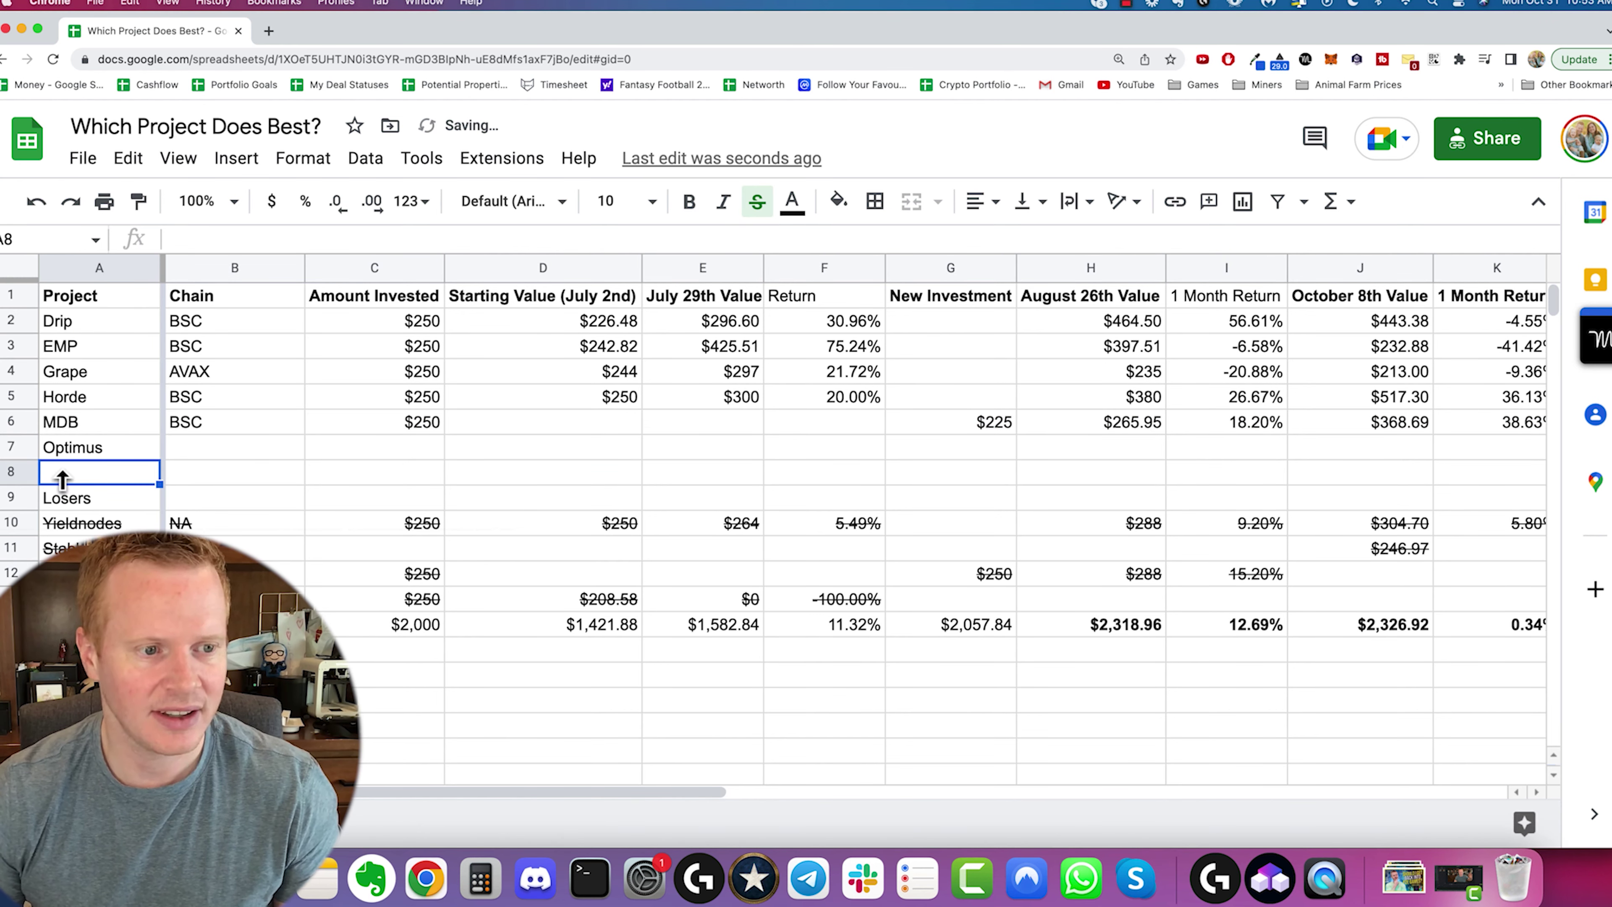
Step: Insert a row below Optimus and enter NovaTech as its project name
left_click(12, 446)
right_click(12, 446)
left_click(92, 511)
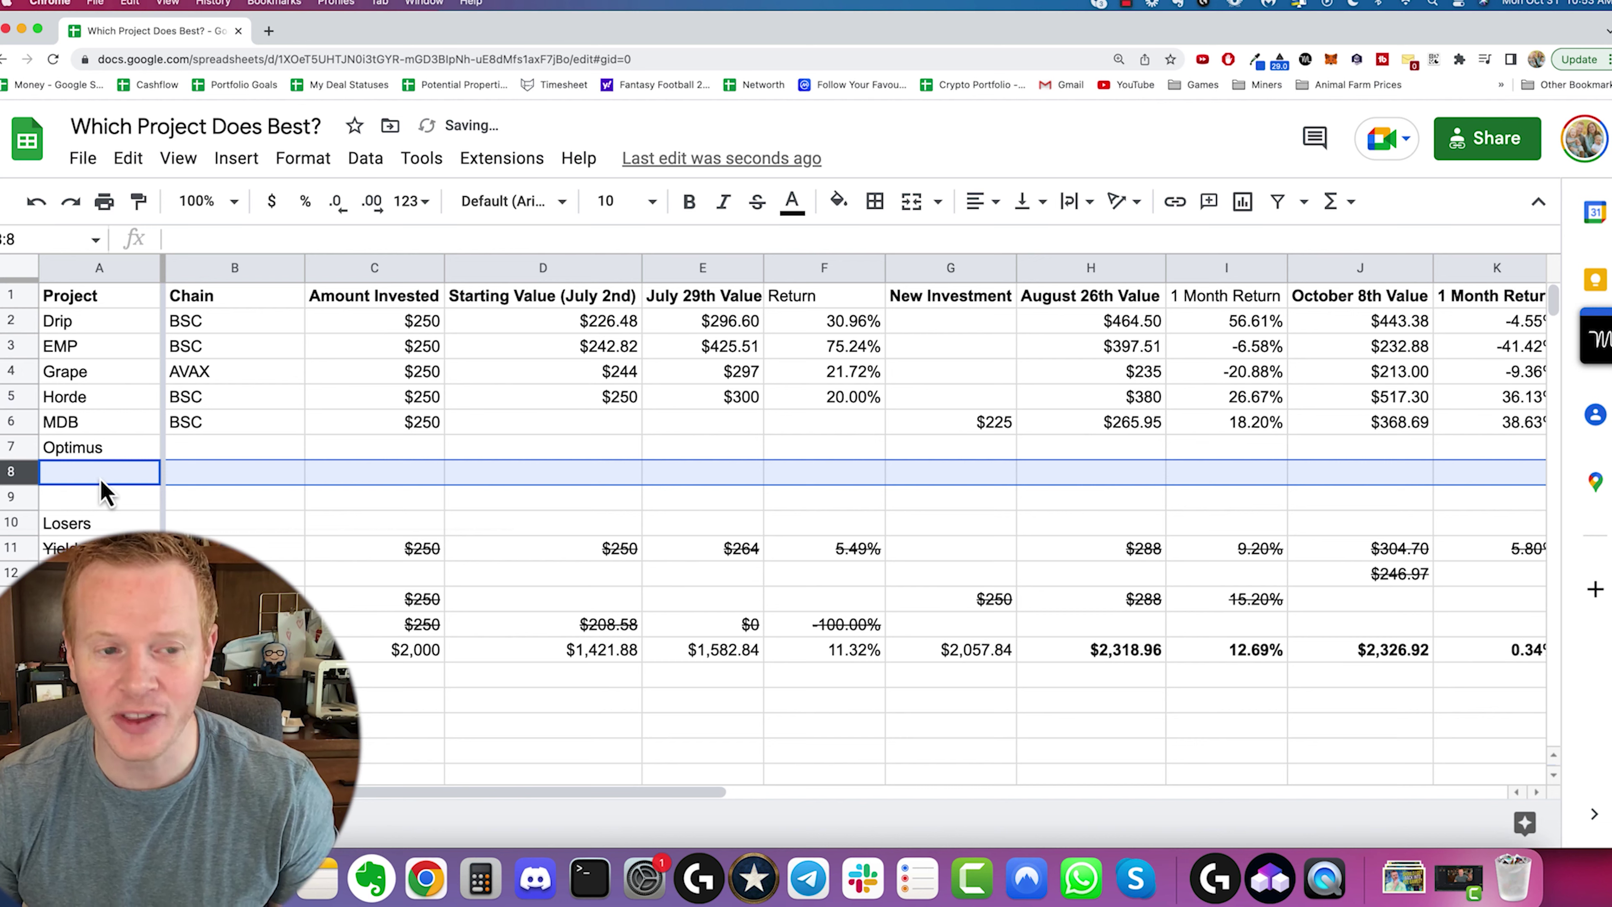
left_click(99, 477)
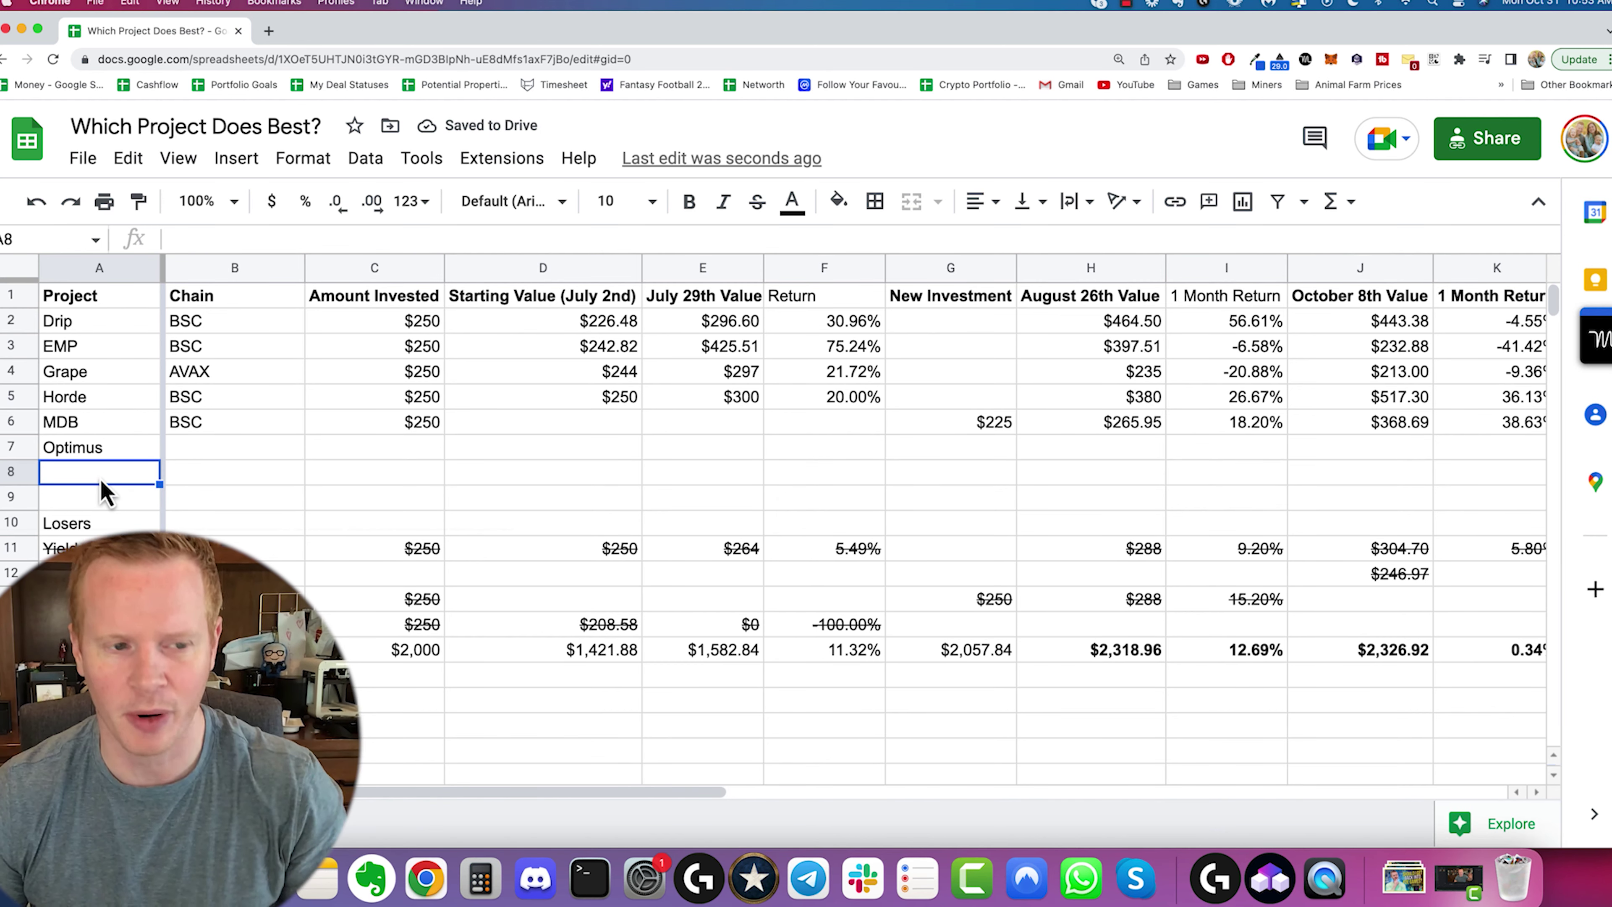
type("NovaTech")
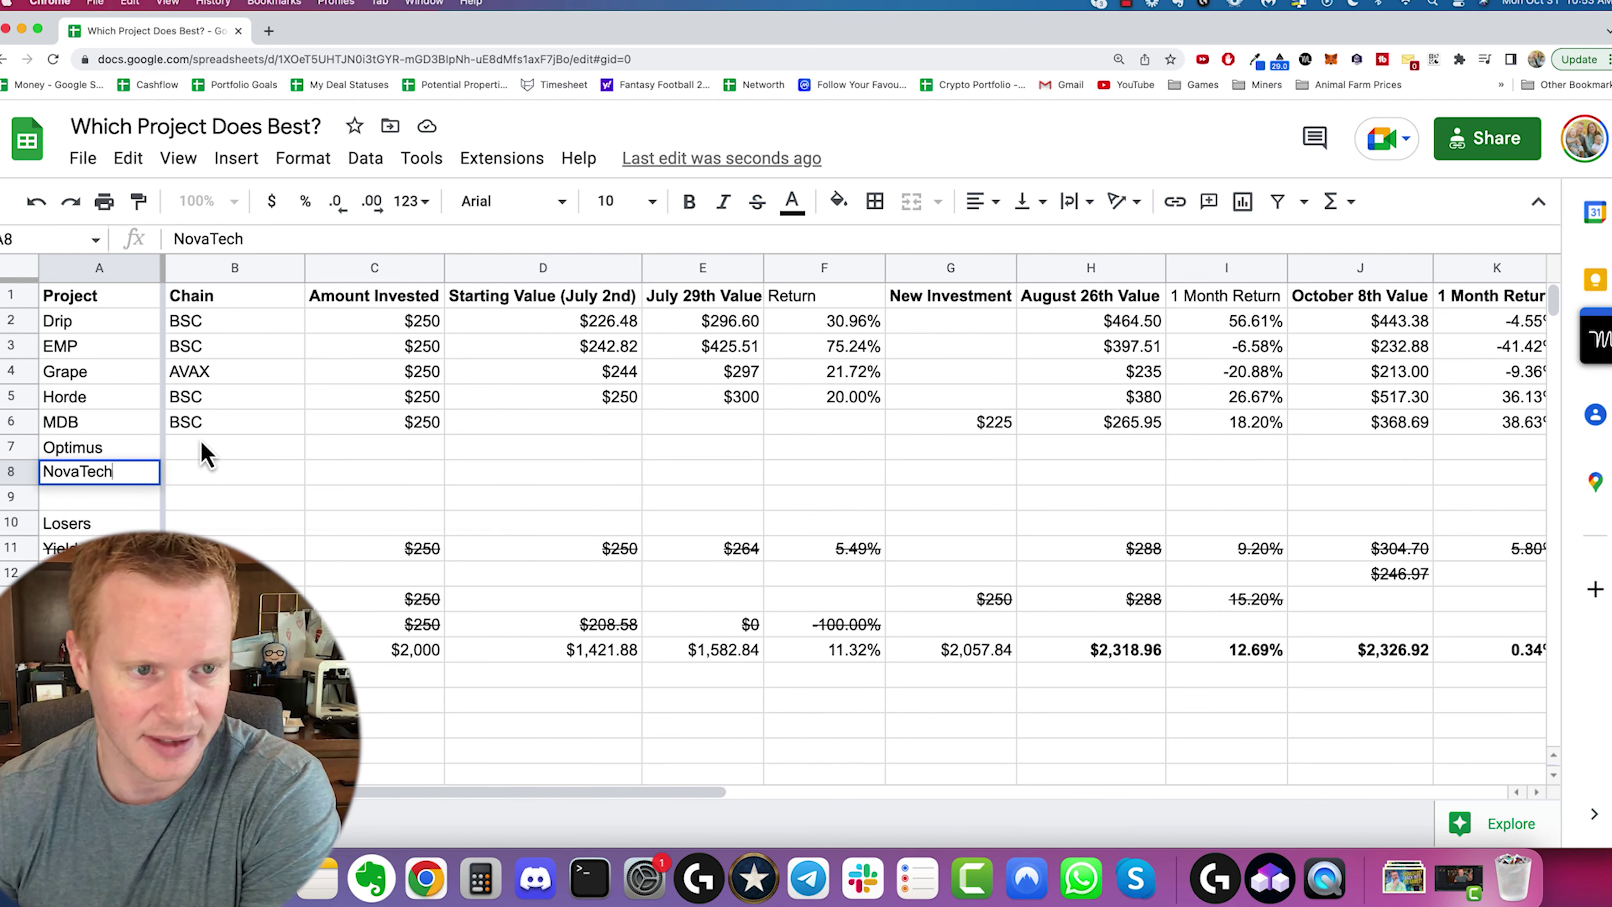
left_click(190, 422)
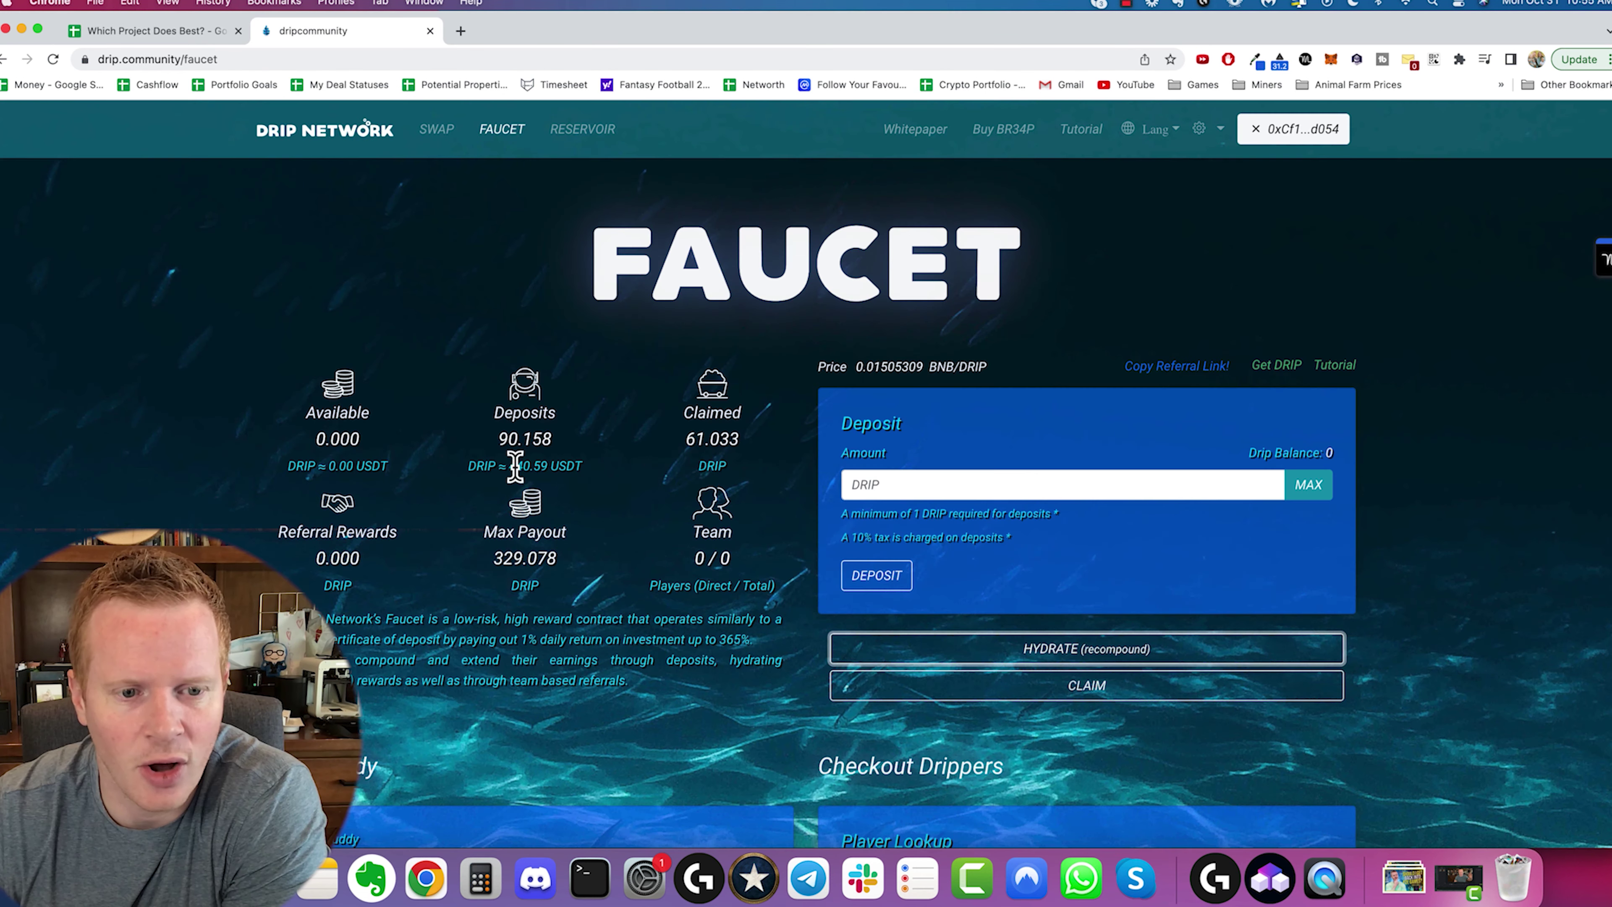
Step: Copy the USDT value of the Drip deposits, 440.59, into Drip's October 31st Value cell and format it as currency
left_click_drag(512, 466, 548, 466)
key("super+c")
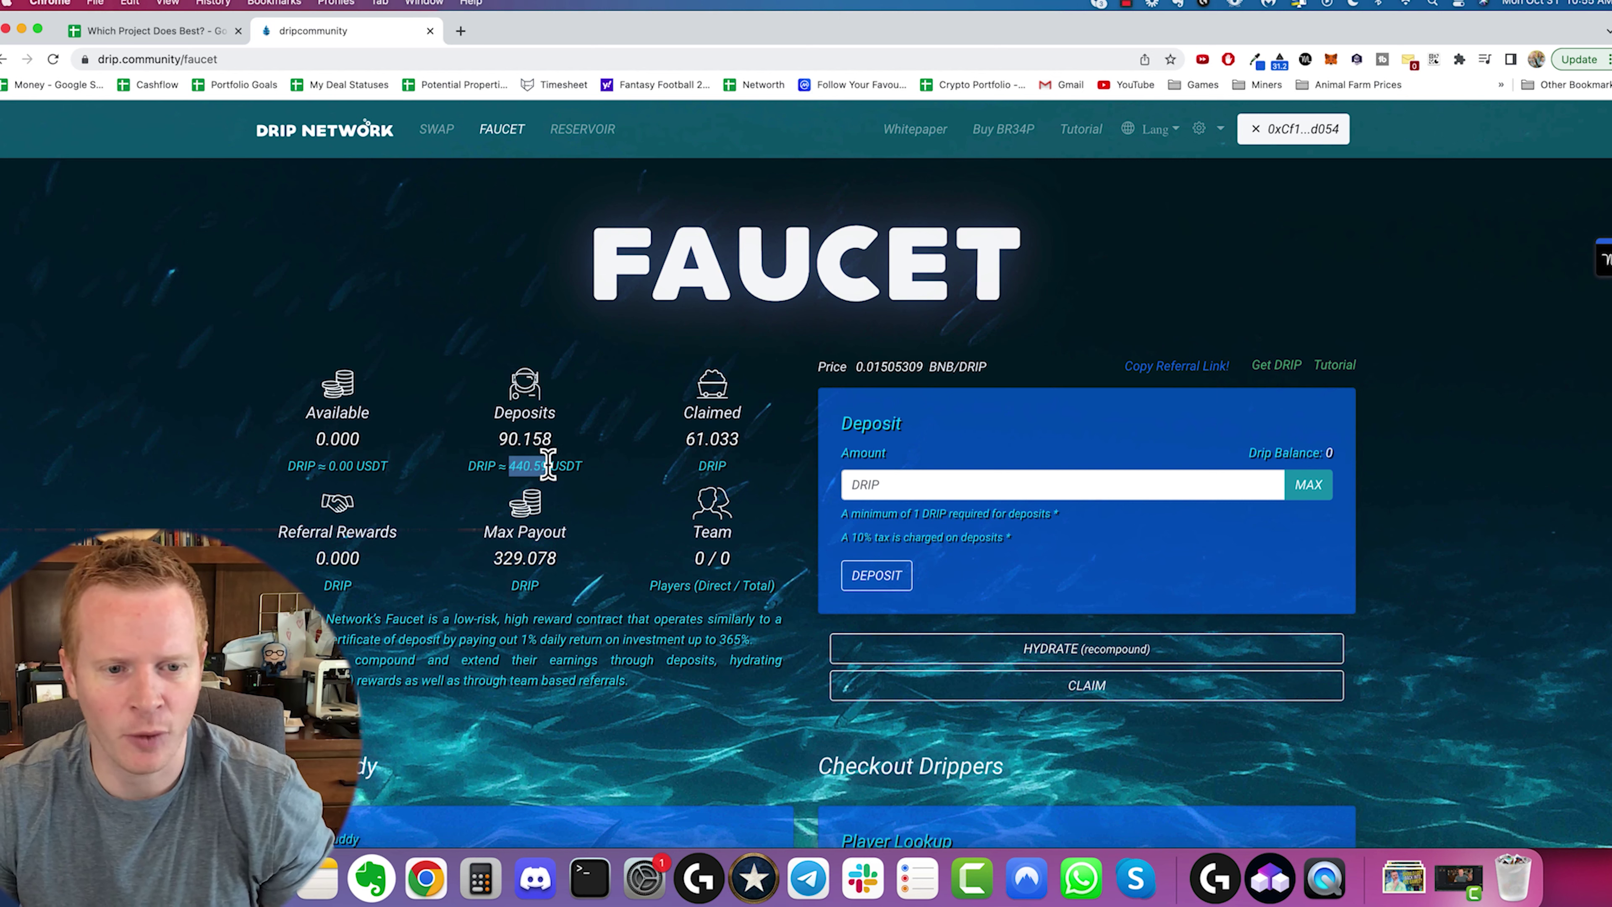
left_click(171, 37)
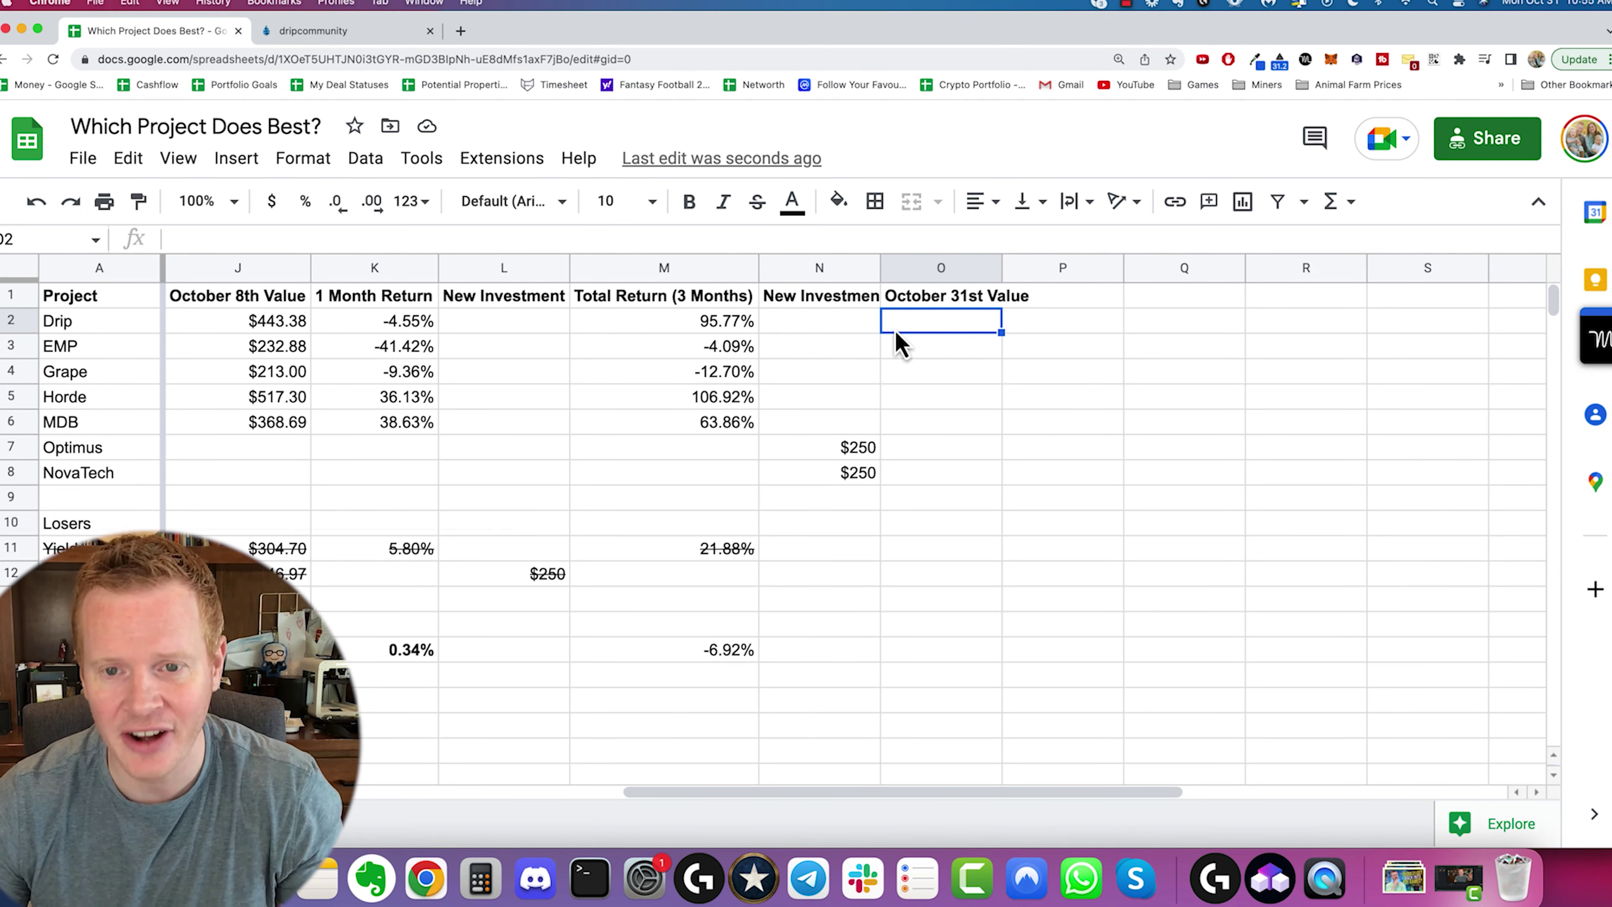
key("super+v")
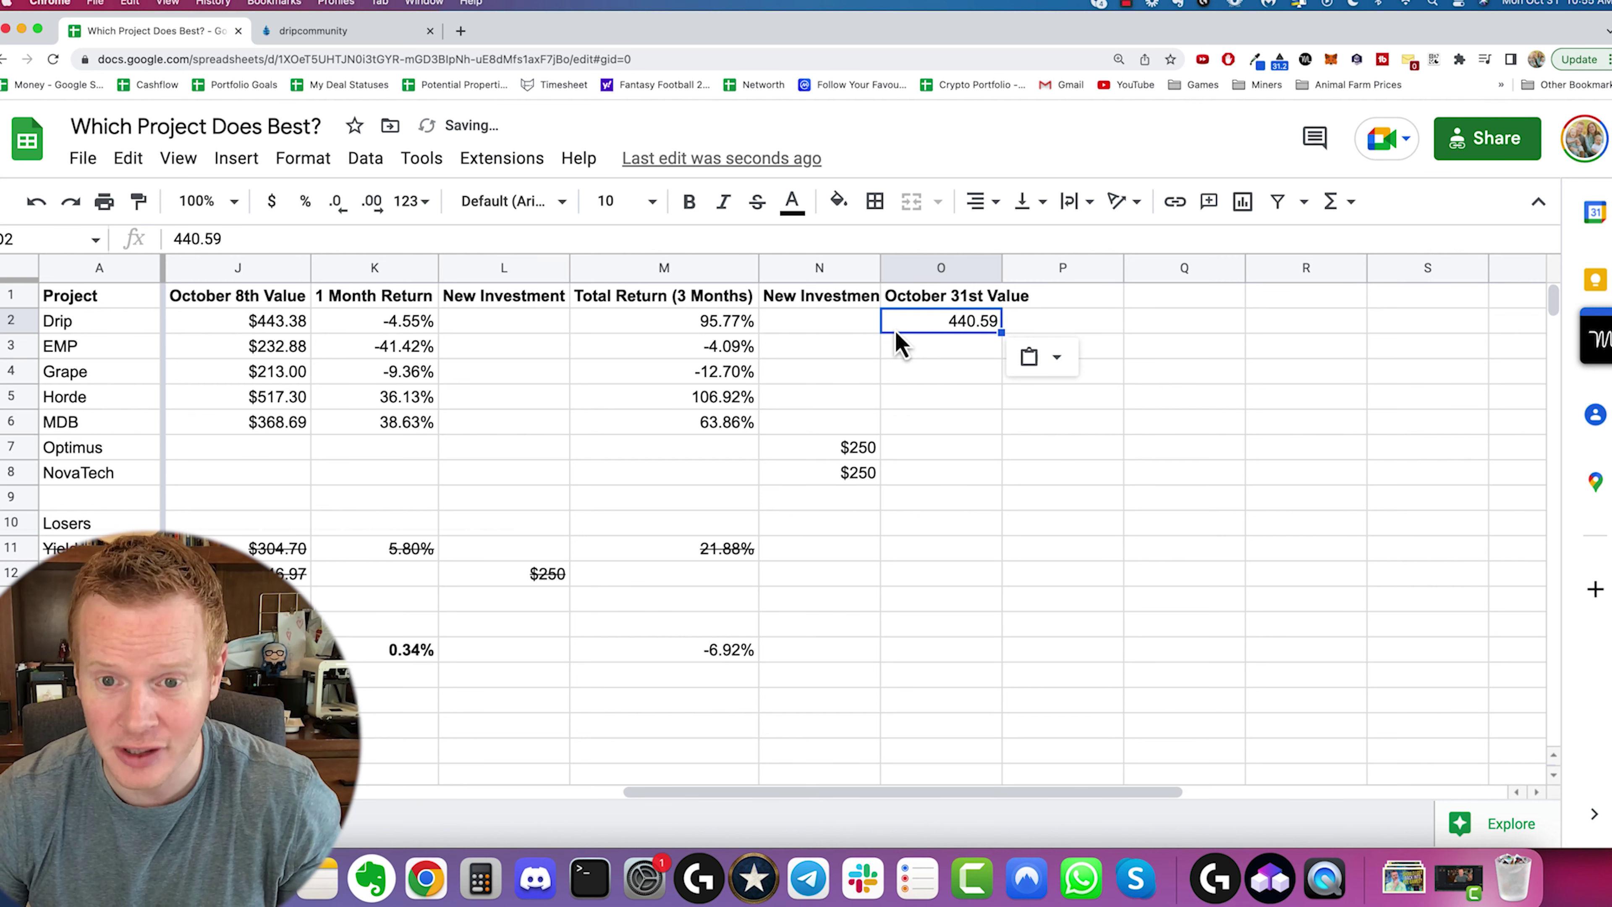
key("Up")
key("Down")
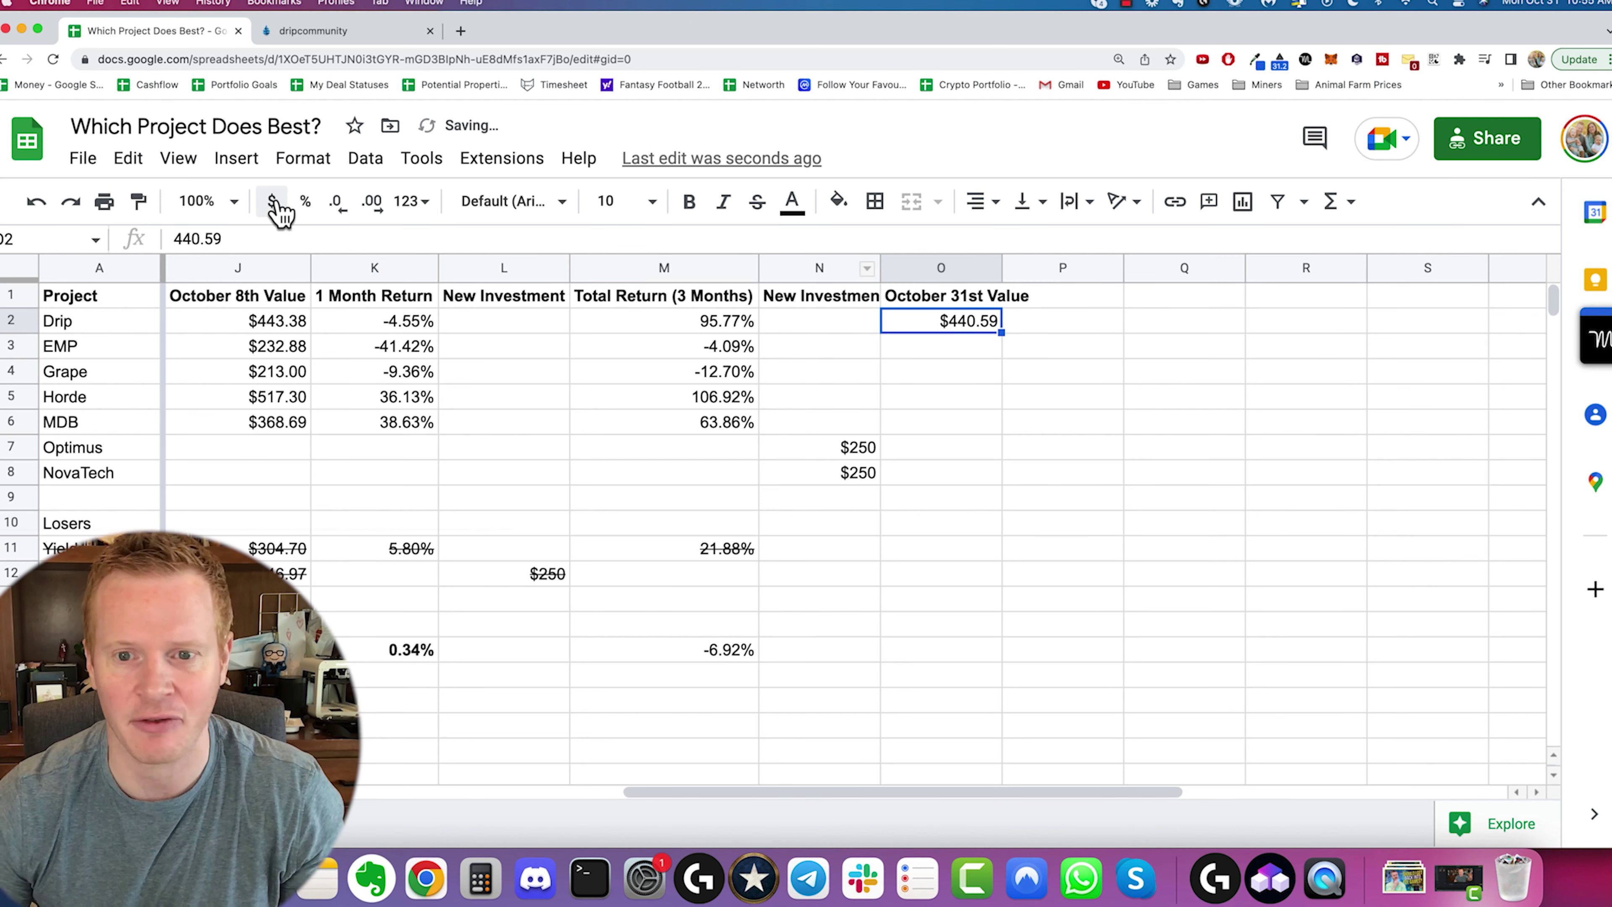
Step: Add the column header 1 Month Return in P1, beside October 31st Value
key("Right")
key("Up")
key("Down")
key("Up")
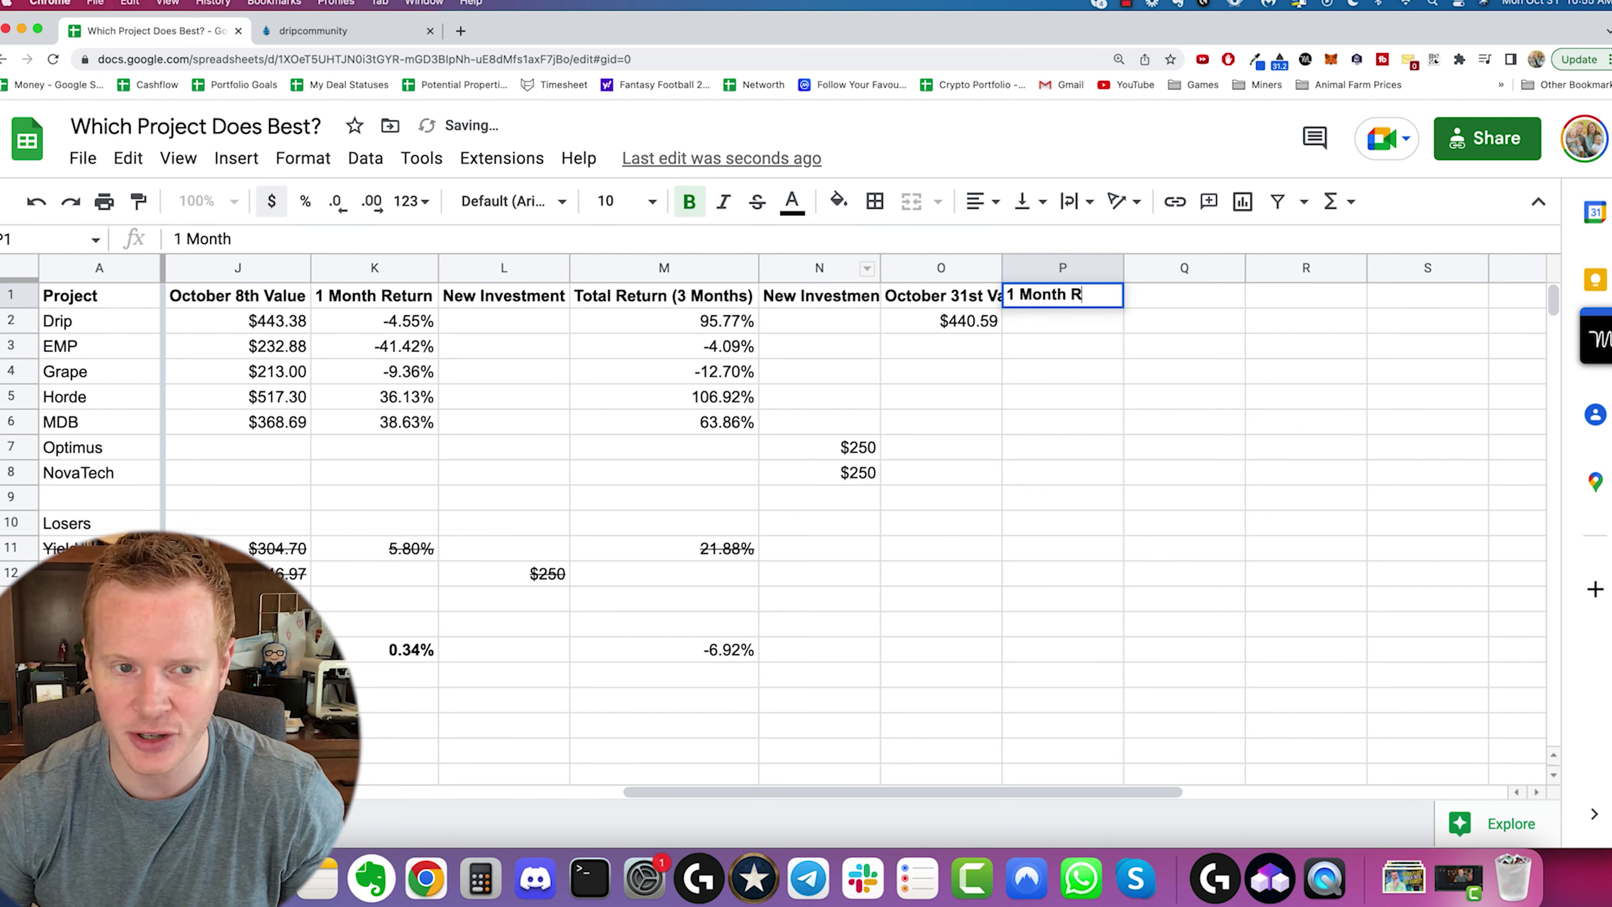
key("Return")
Step: Calculate Drip's 1 Month Return in P2 with the formula =(O2/J2)-1
type("=")
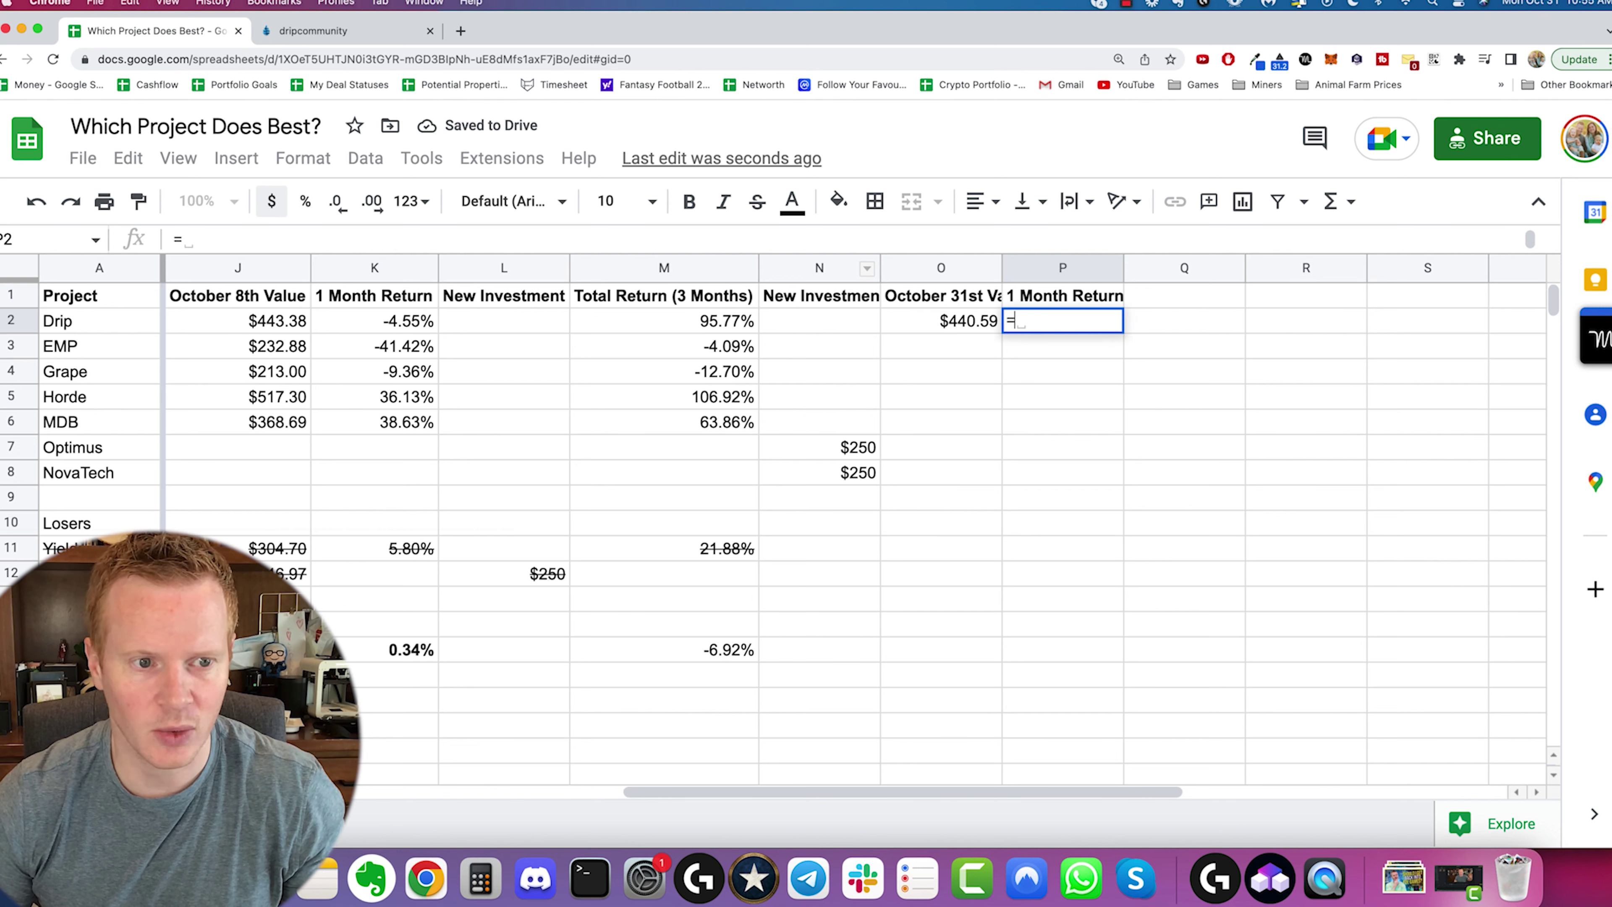
type("o2/")
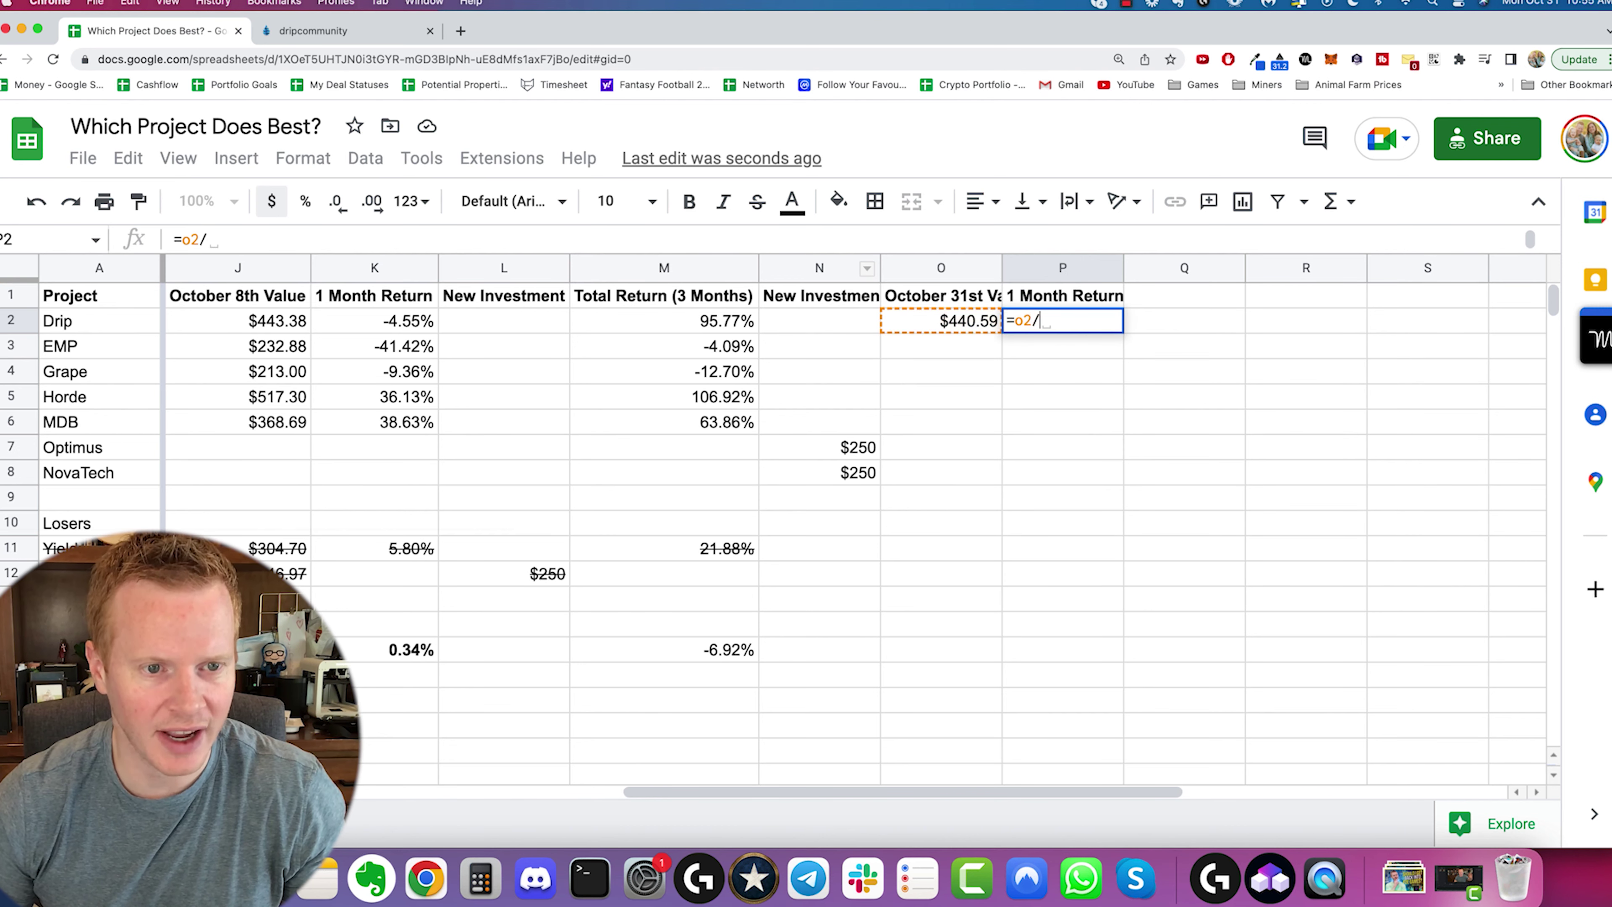
type("j2")
left_click(1013, 321)
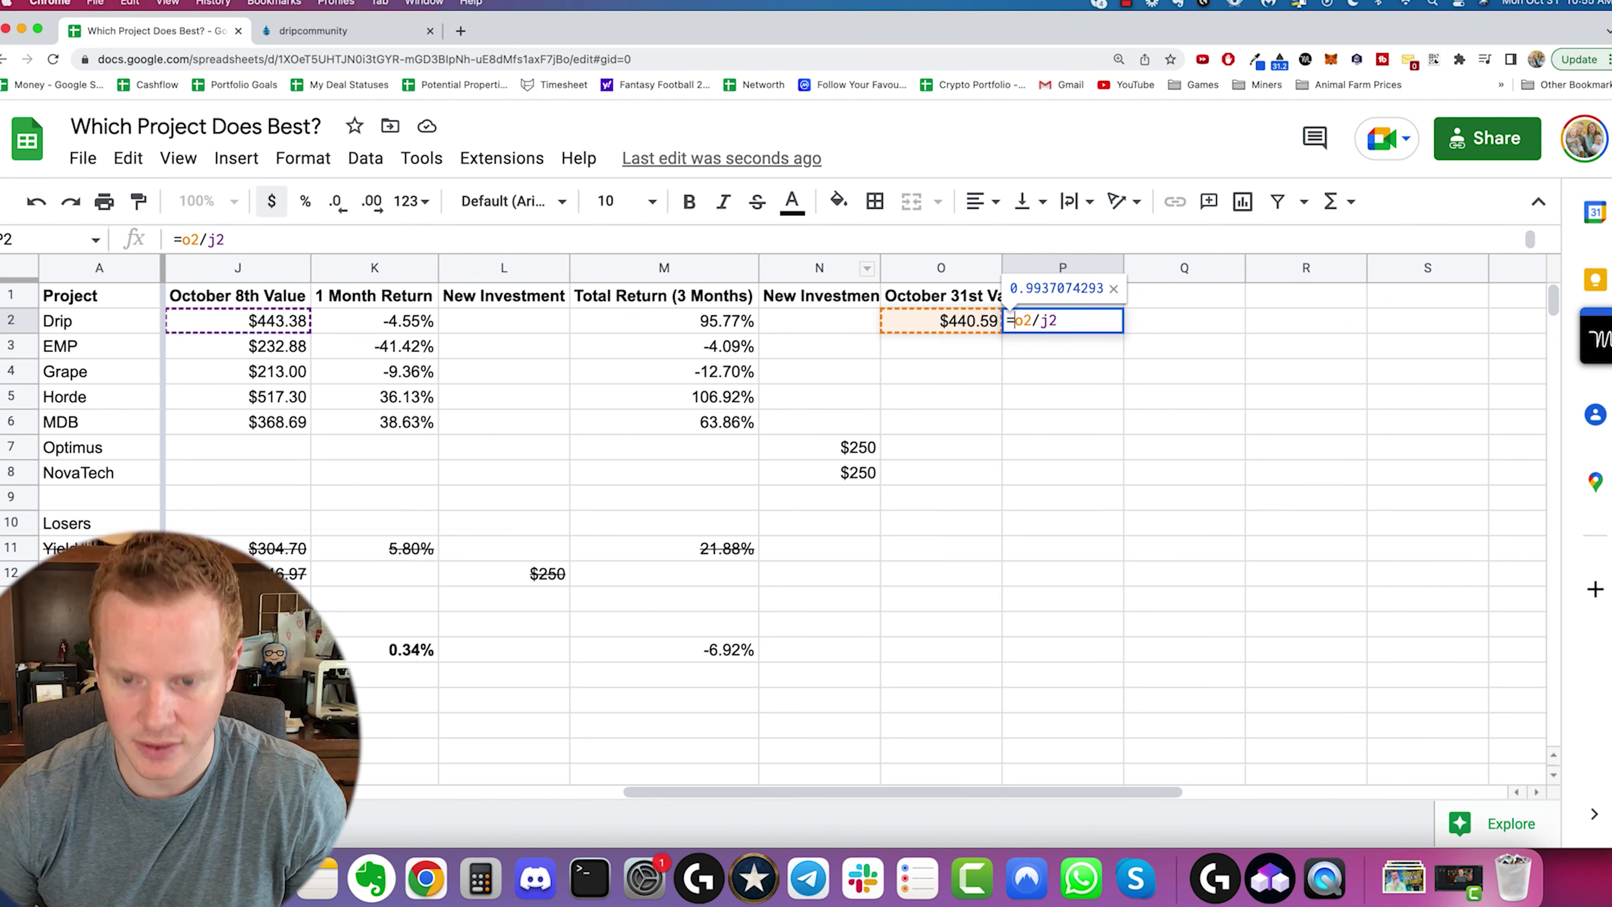
type("(")
left_click(1079, 321)
type(")-1")
key("Return")
left_click(1063, 321)
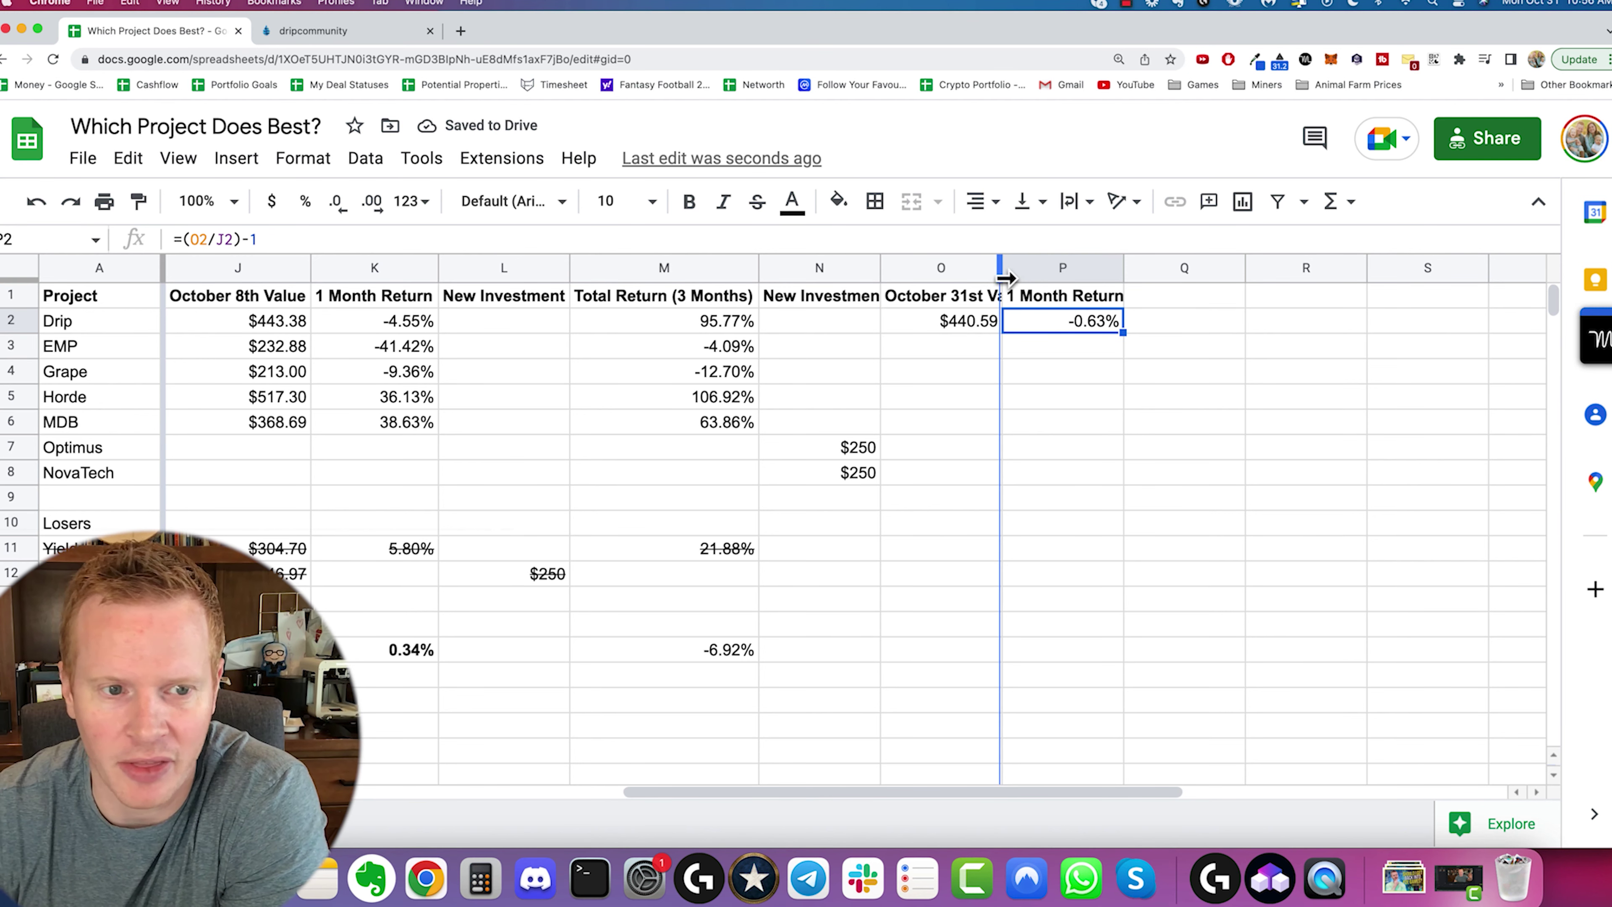
Step: Widen the October 31st Value column to fit its header and add the header Total Return in Q1
left_click_drag(1005, 278, 1034, 278)
left_click(1210, 295)
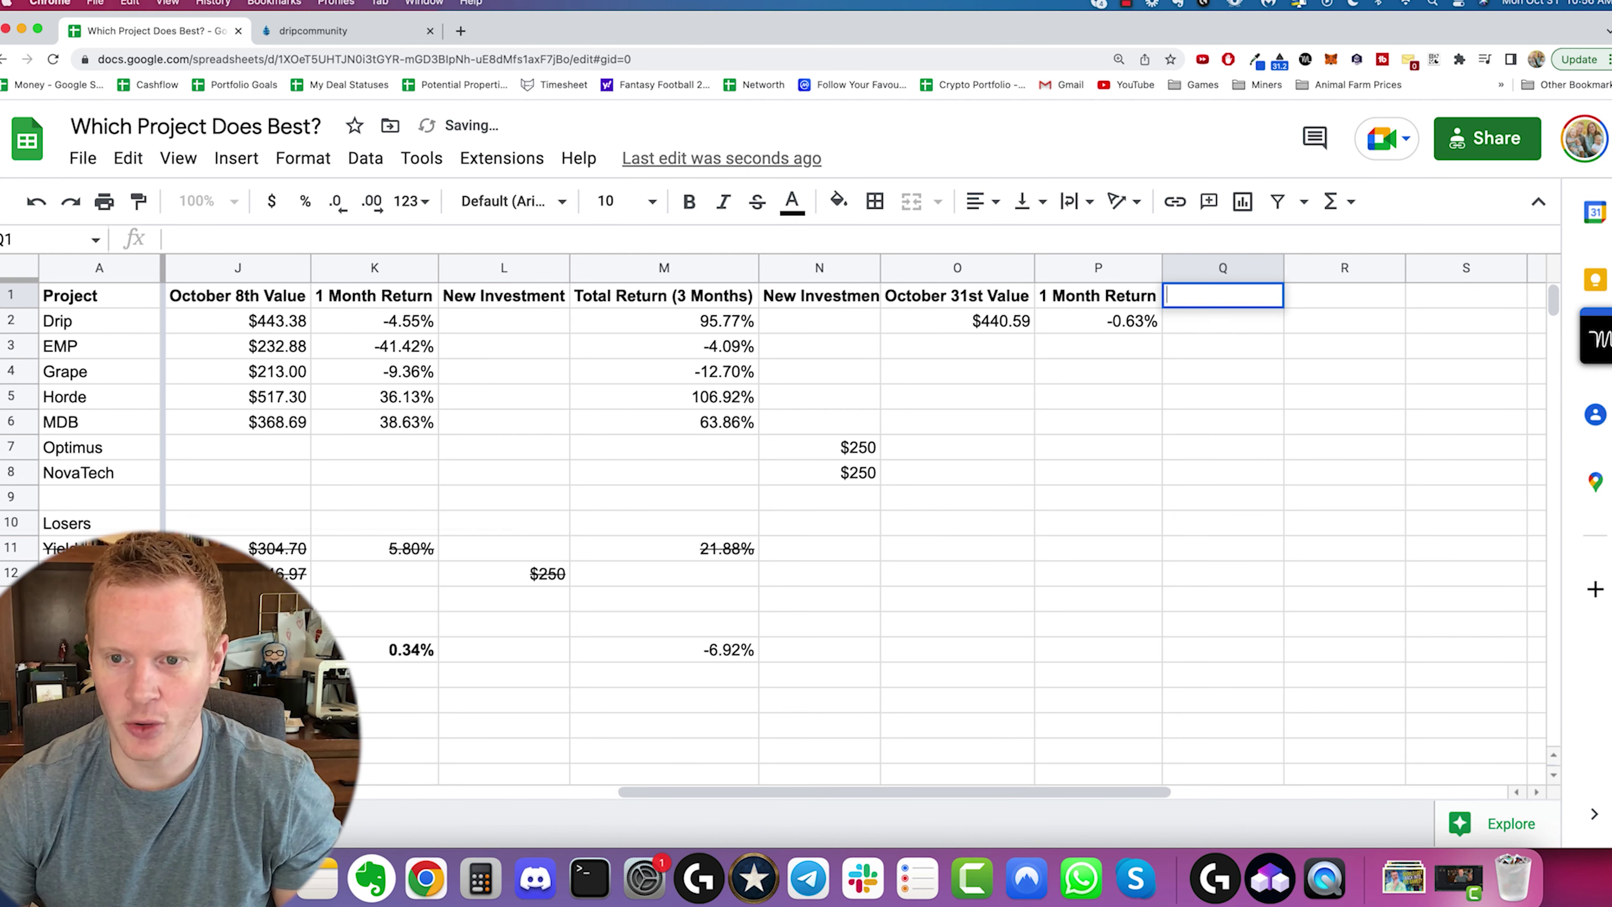
key("Return")
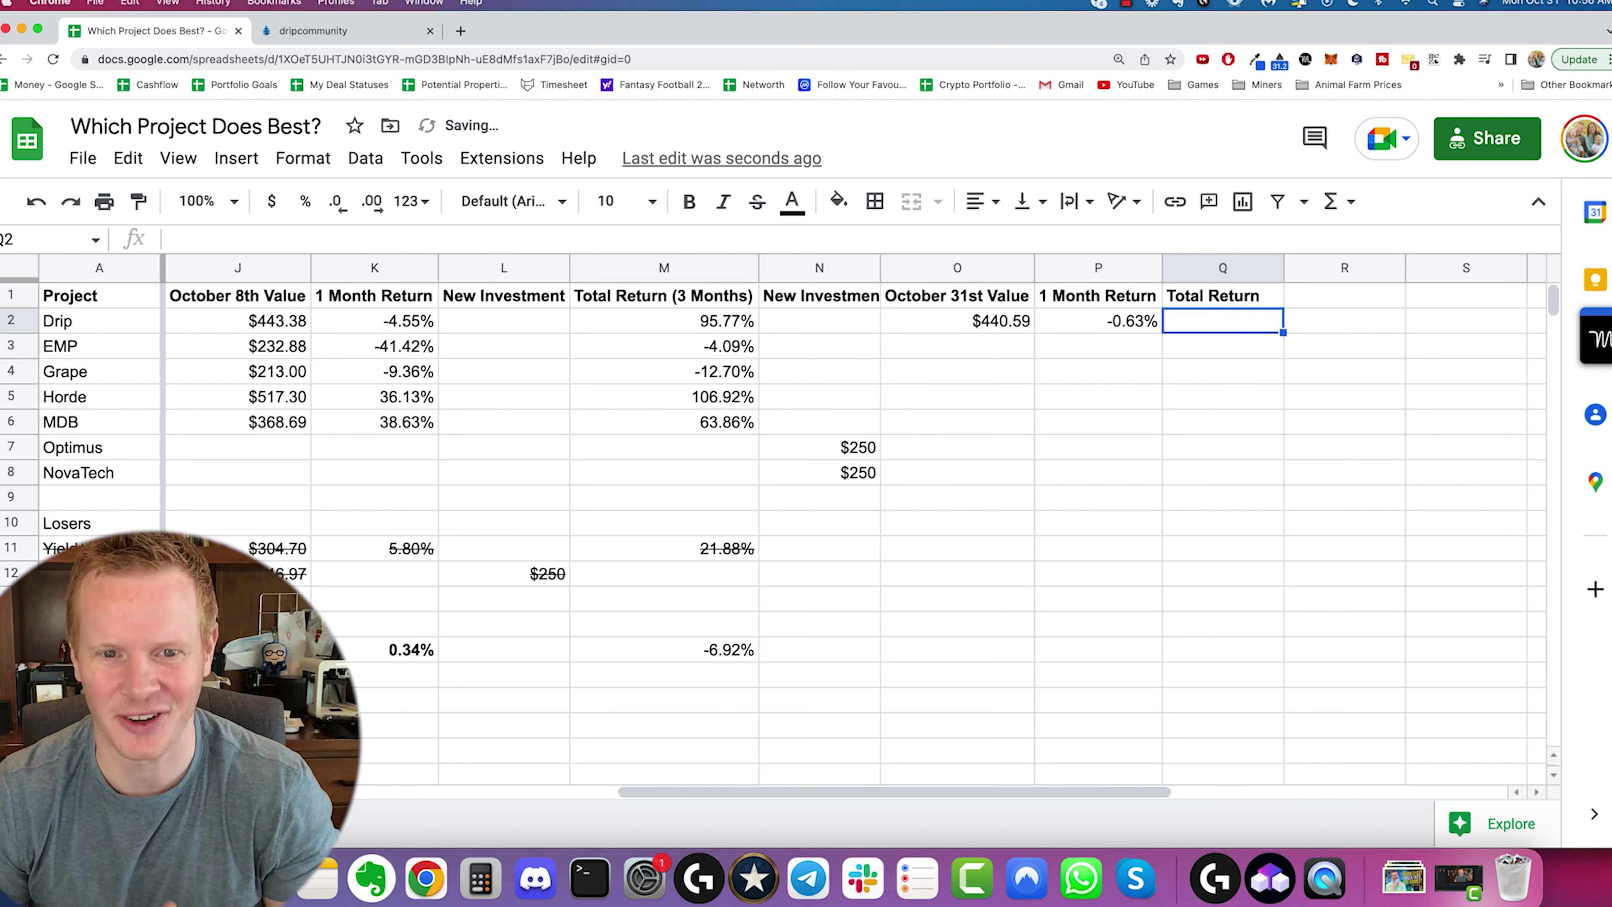
Step: Calculate Drip's total return in Q2 with =(O2/D2)-1 and extend the column header to Total Return (4 Months)
key("Left")
key("Left")
key("Right")
key("Right")
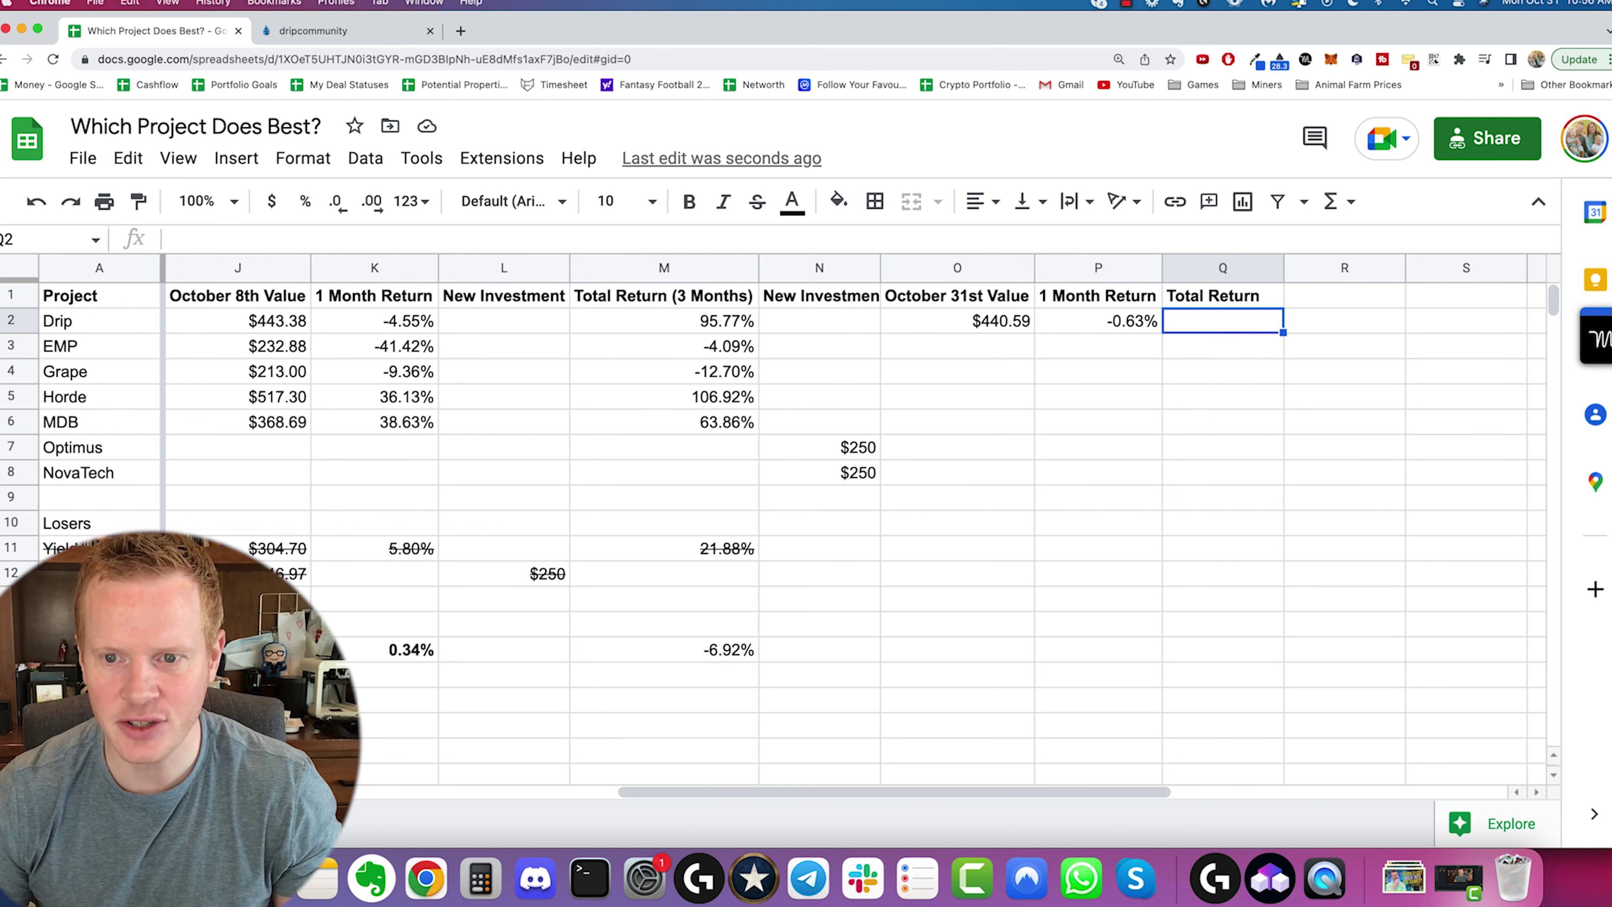
type("=o2/d2")
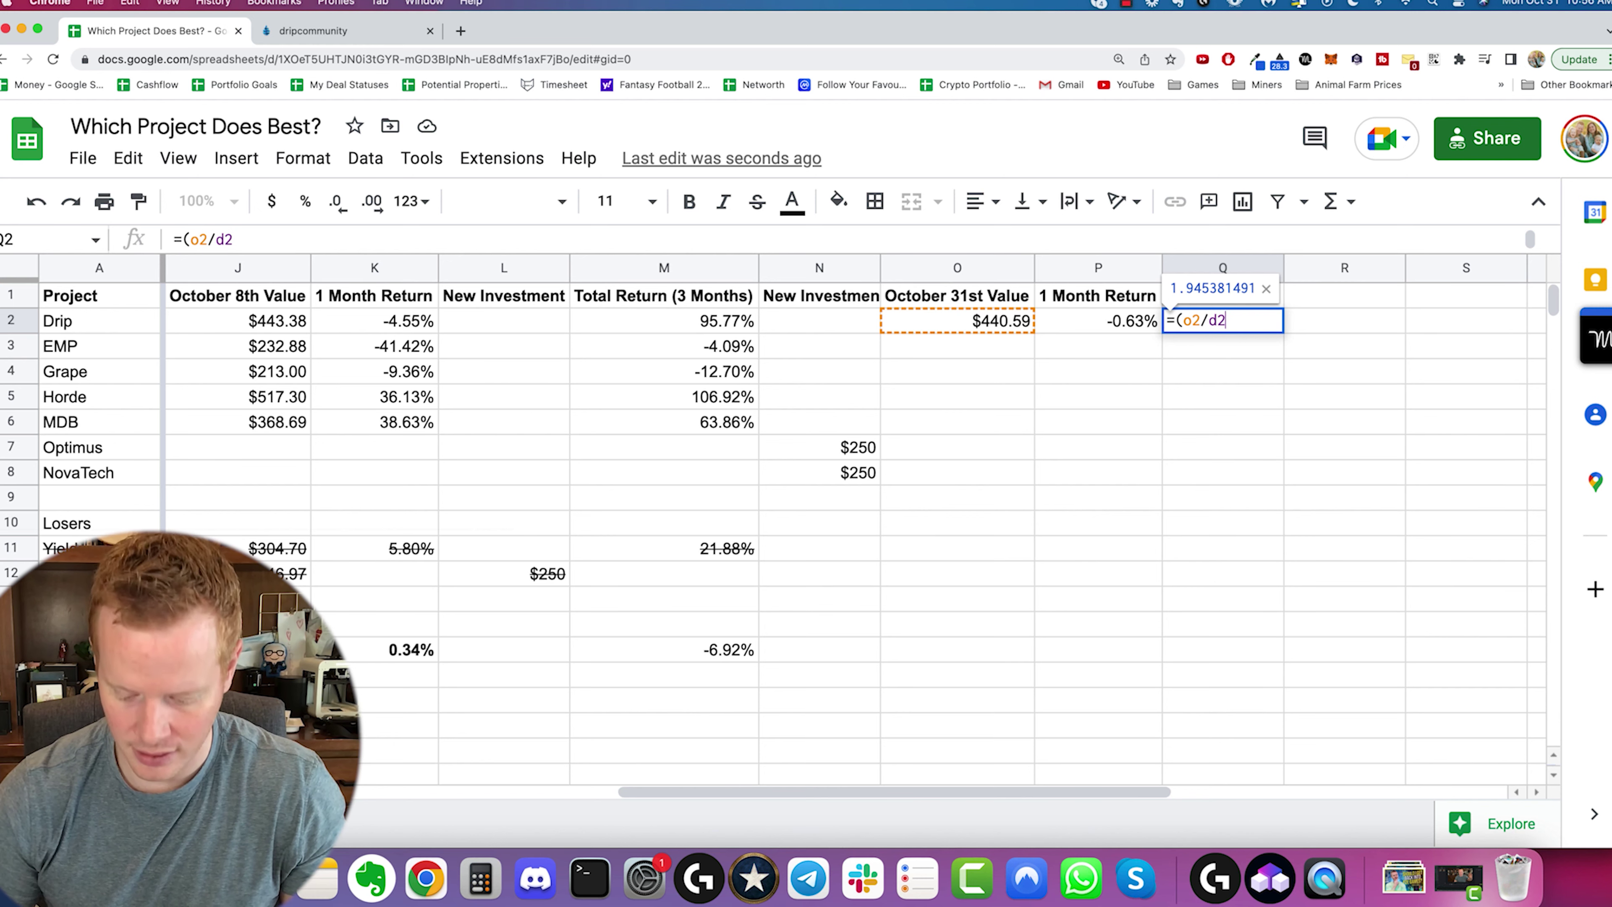
type("-1")
key("Return")
key("Up")
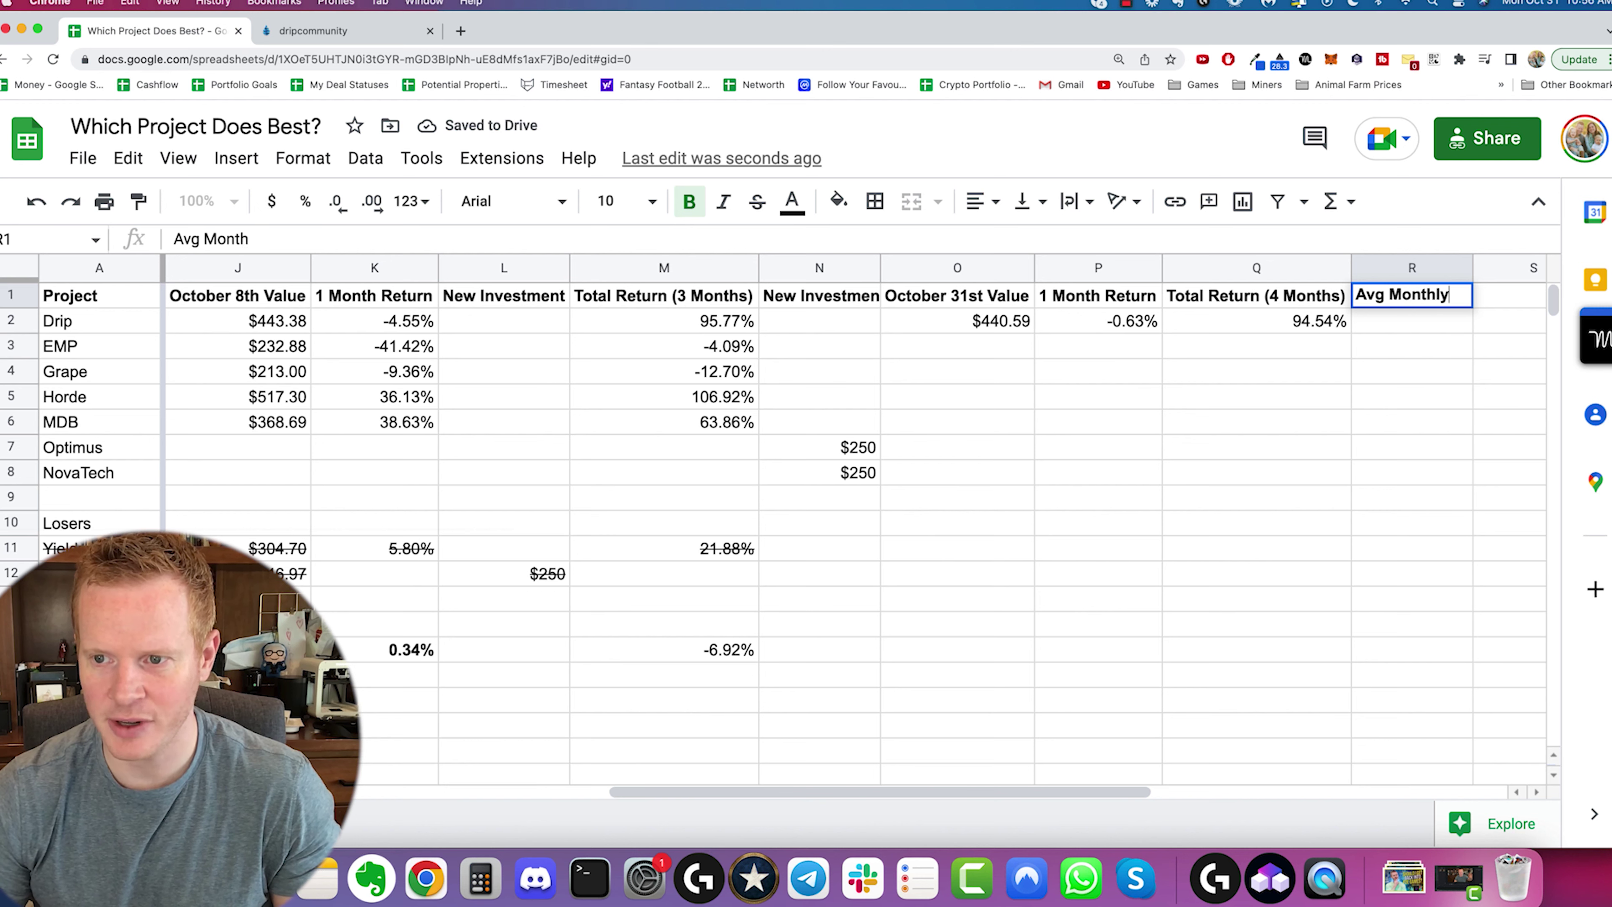
Step: Add the header Avg Monthly Return in R1 and calculate Drip's value below it with =Q2/4
type("n")
key("Return")
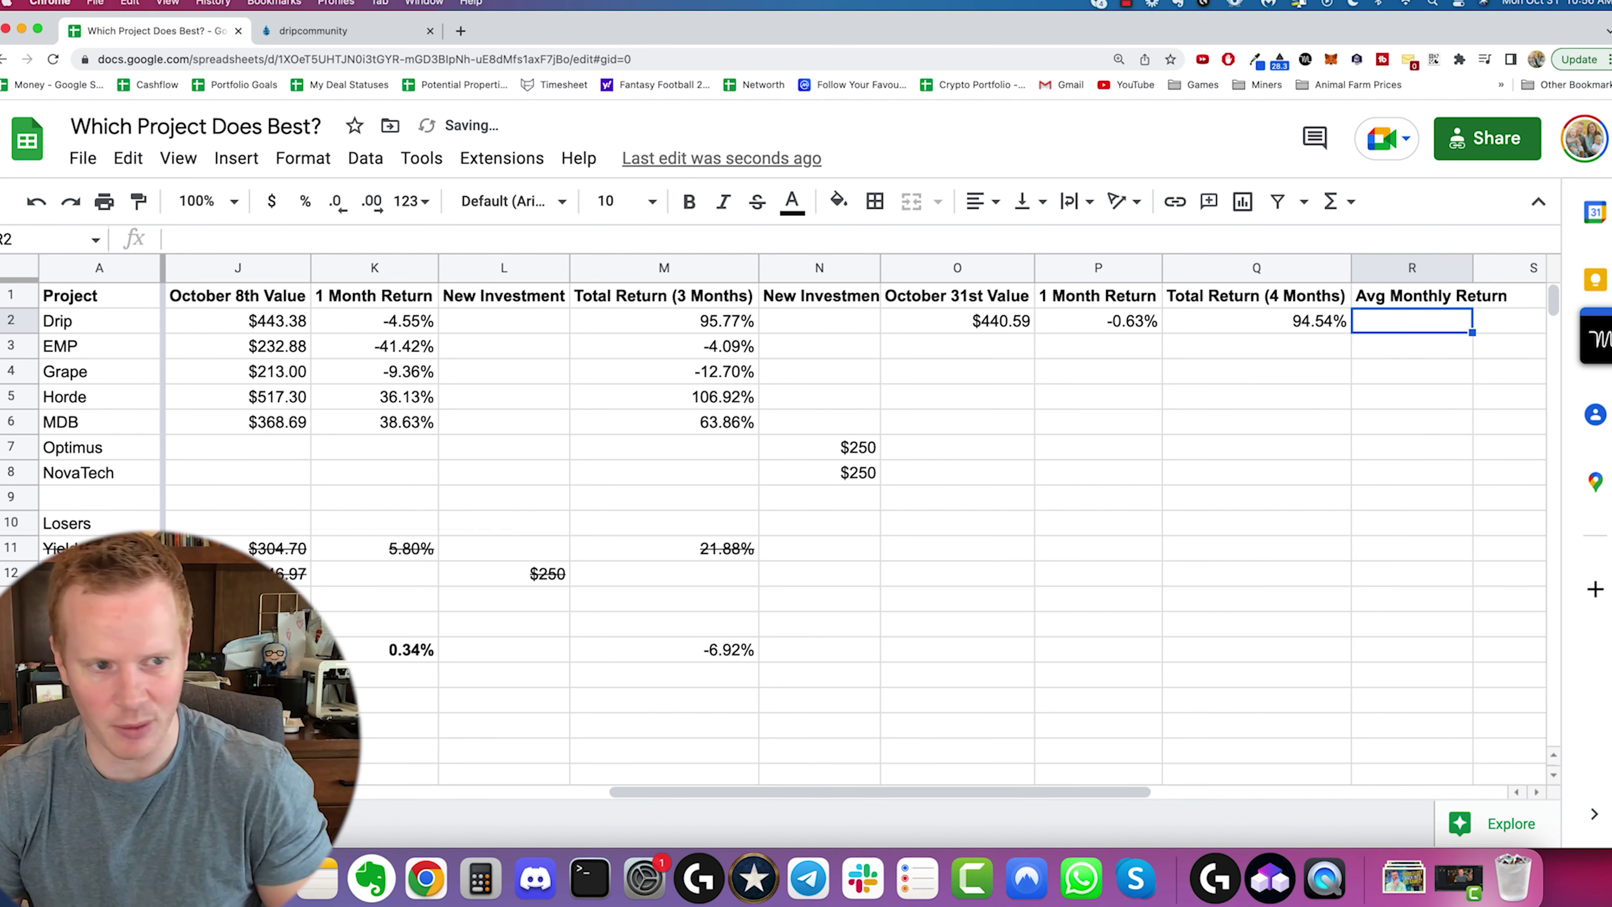
type("=Q2/4")
key("Return")
key("Up")
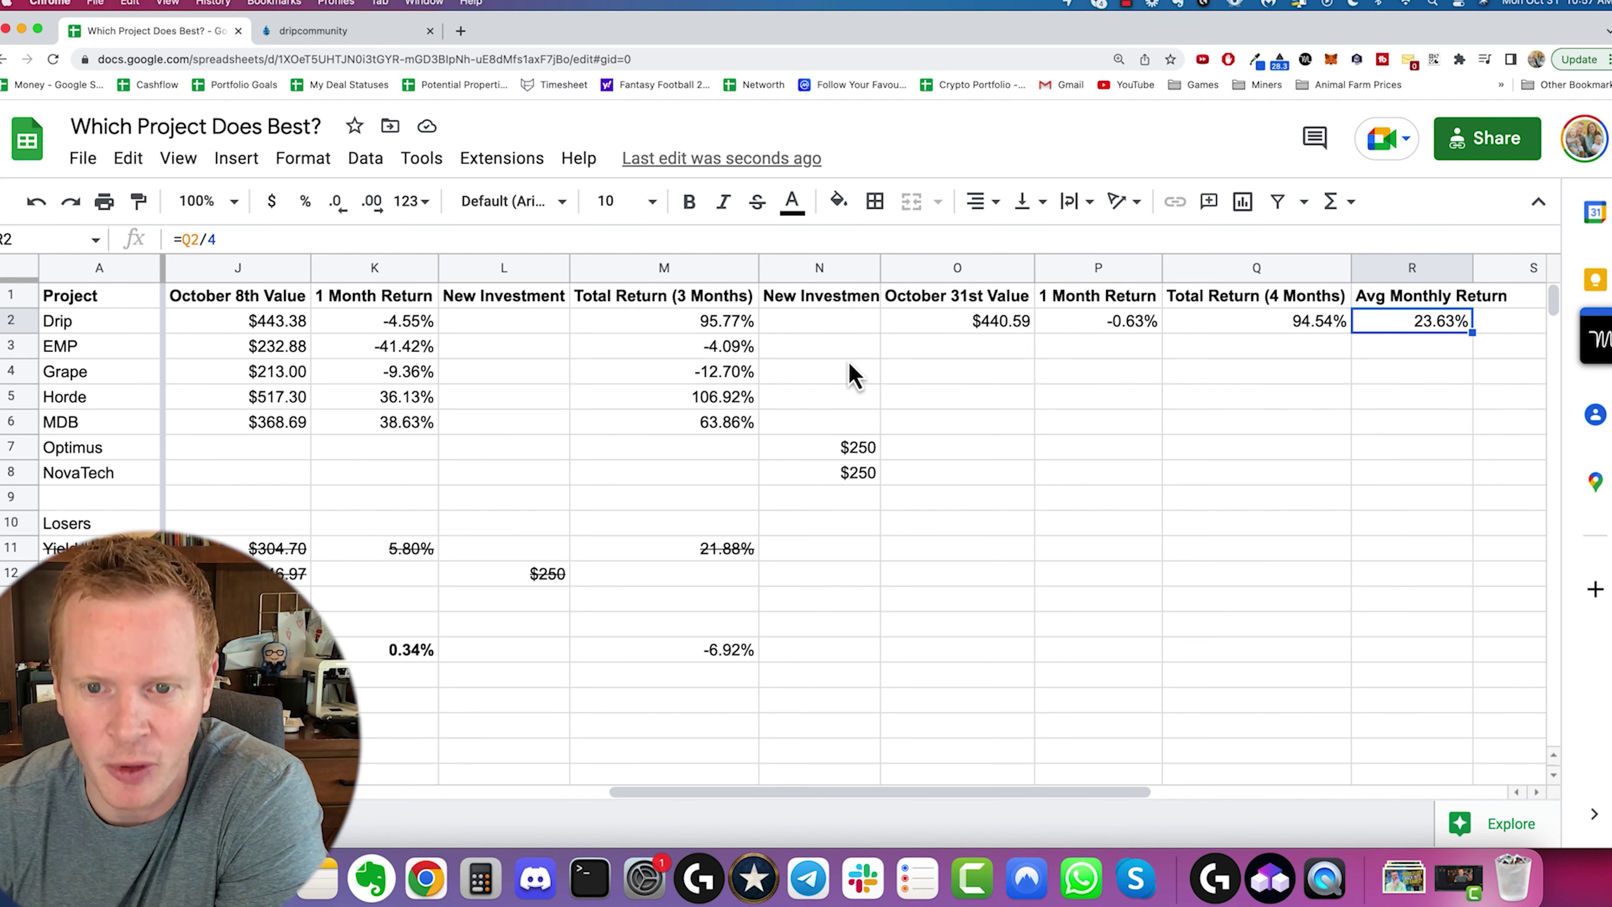
Step: Copy the deposited value $380.18 from the EMP Detonator page into EMP's October 31st Value cell and fill in its 1 Month Return
left_click(877, 354)
left_click(942, 355)
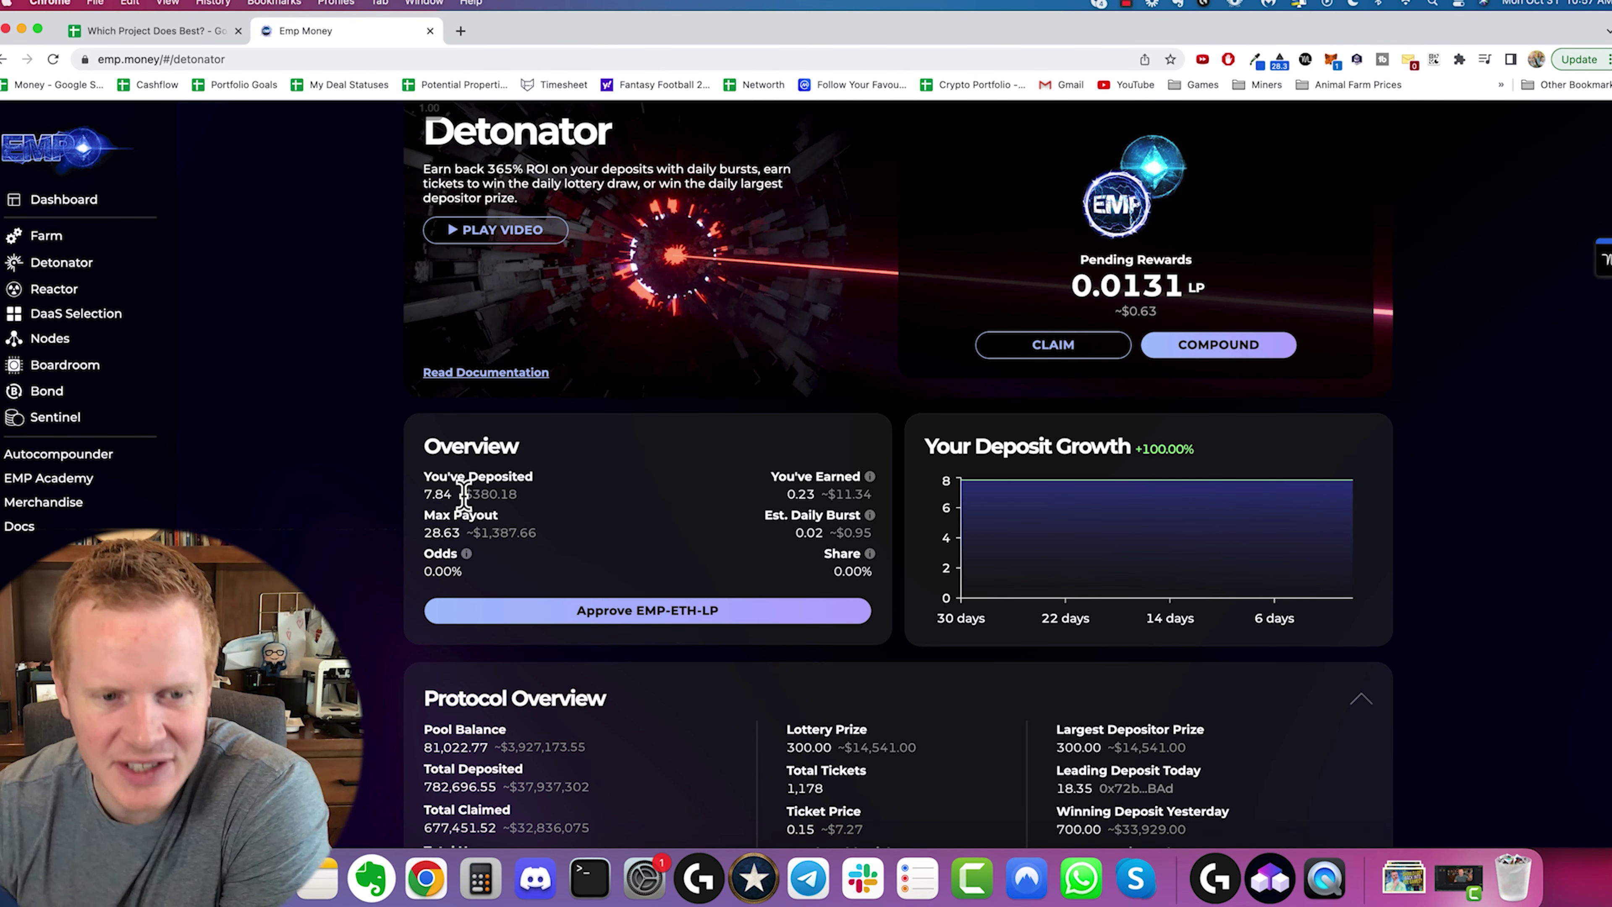
left_click_drag(466, 494, 516, 495)
key("super+c")
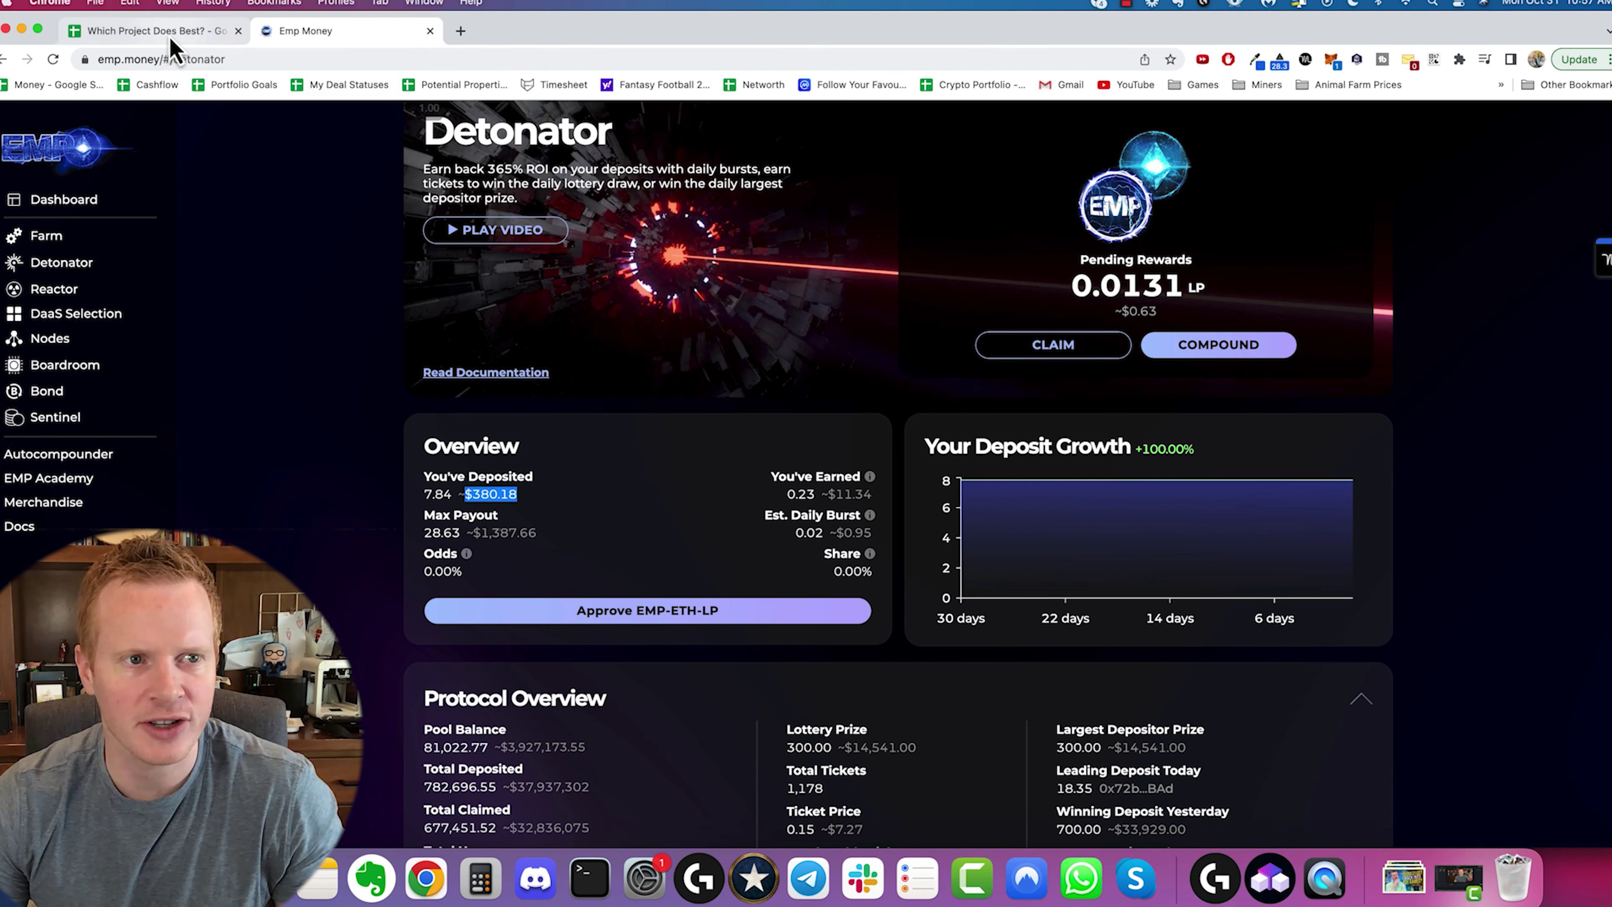
left_click(152, 31)
key("super+v")
key("Tab")
key("Tab")
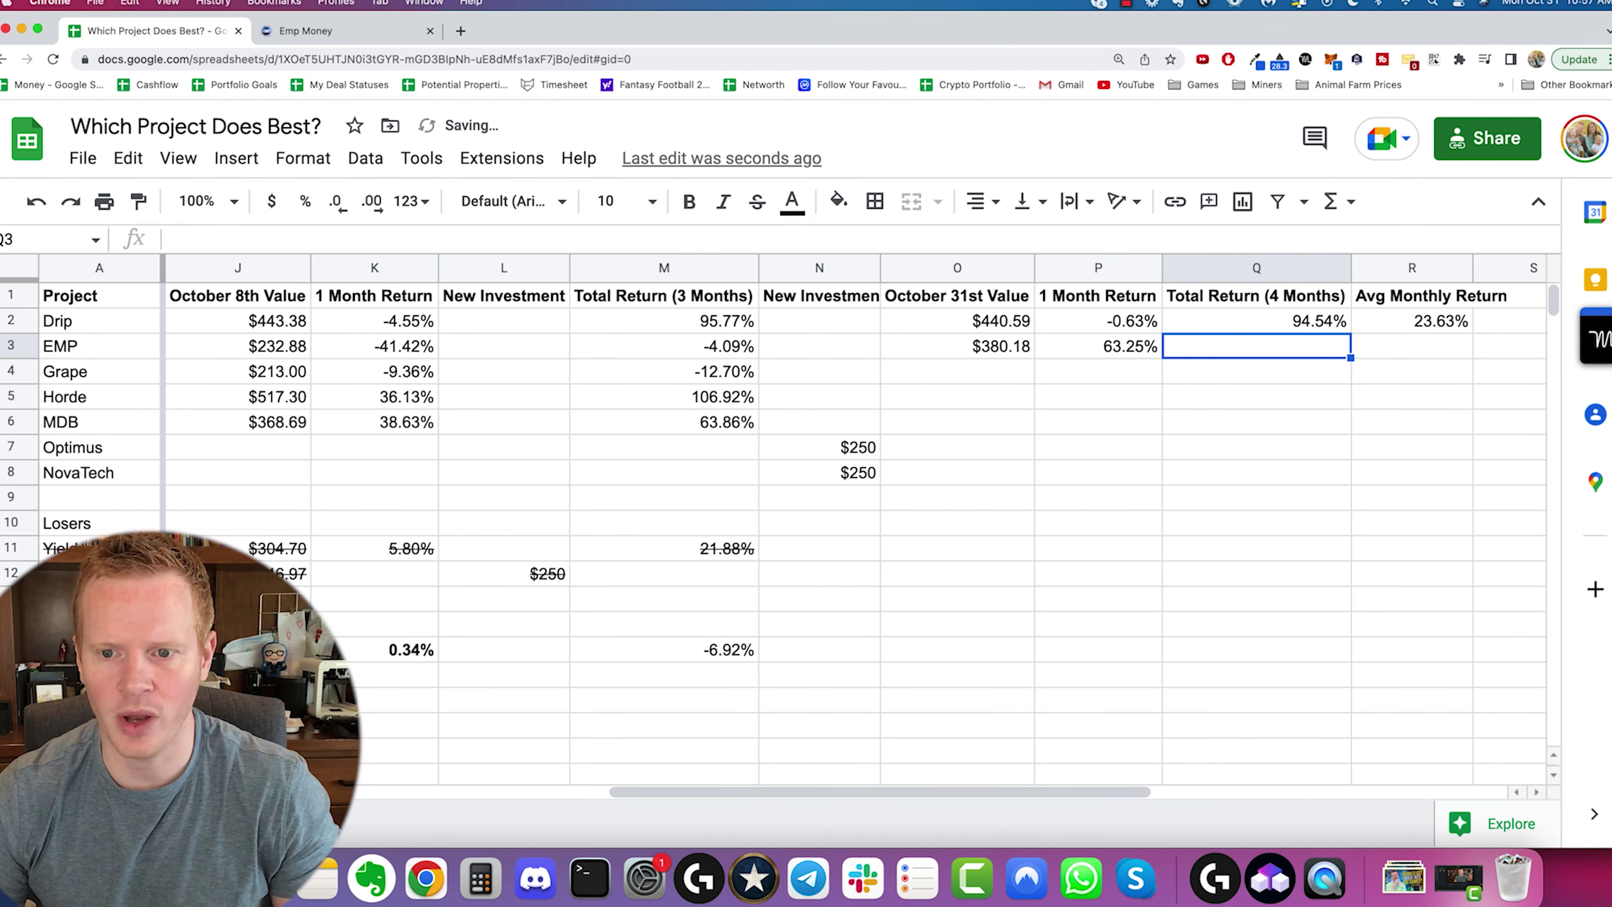
left_click(1098, 346)
left_click(1256, 346)
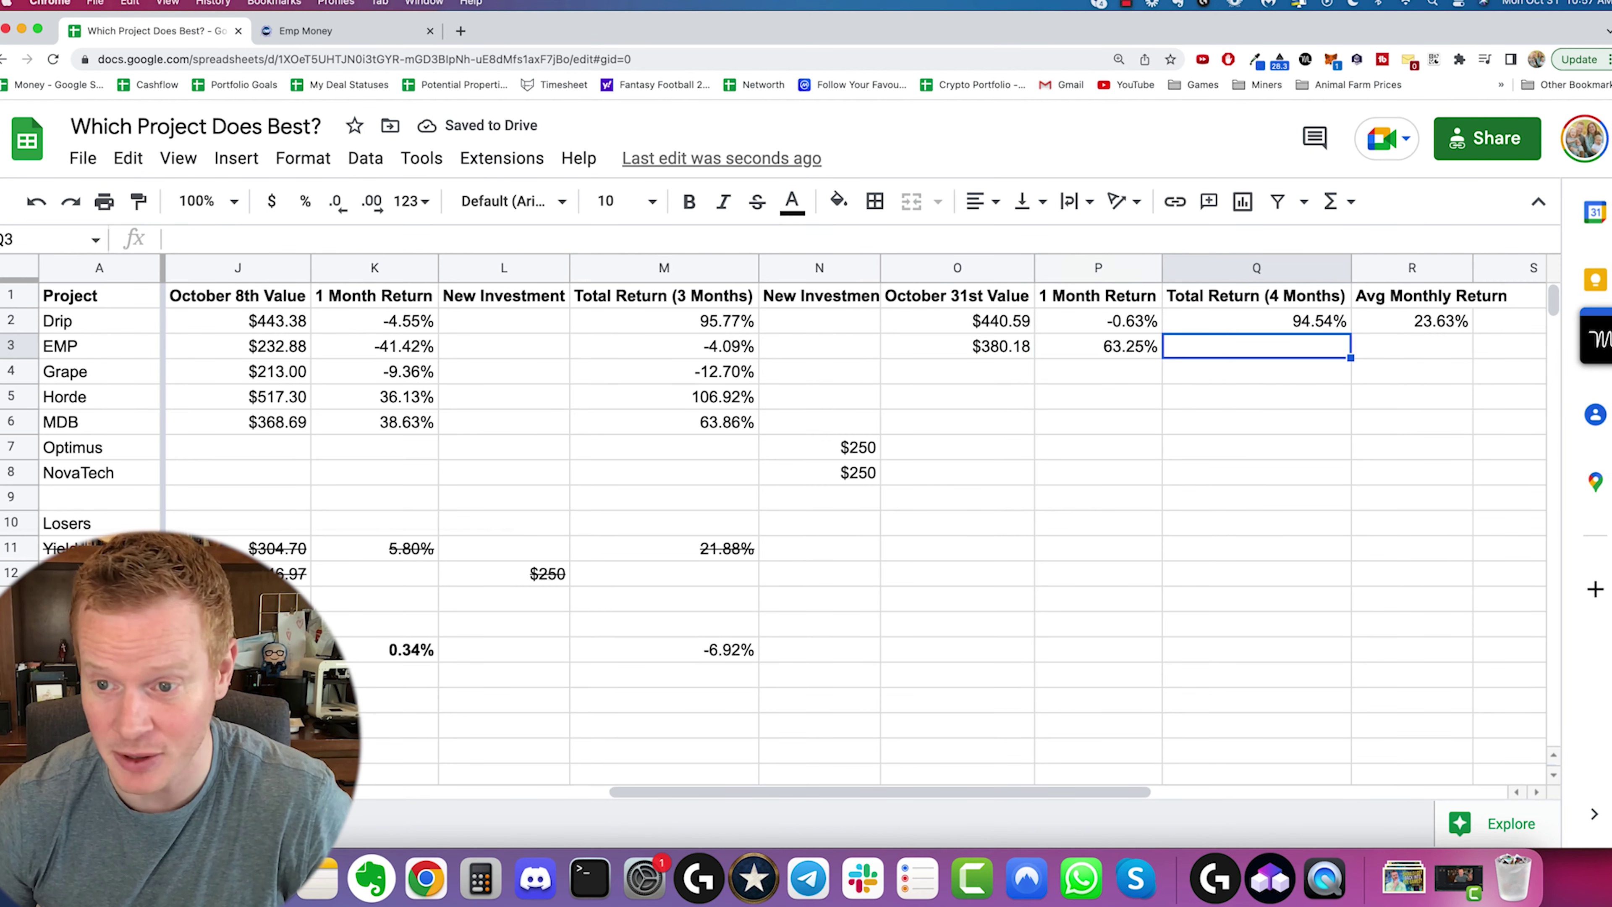
Step: Fill in EMP's Total Return (4 Months) and Avg Monthly Return by copying the formulas from Drip's row
key("super+v")
key("Tab")
key("Up")
key("super+c")
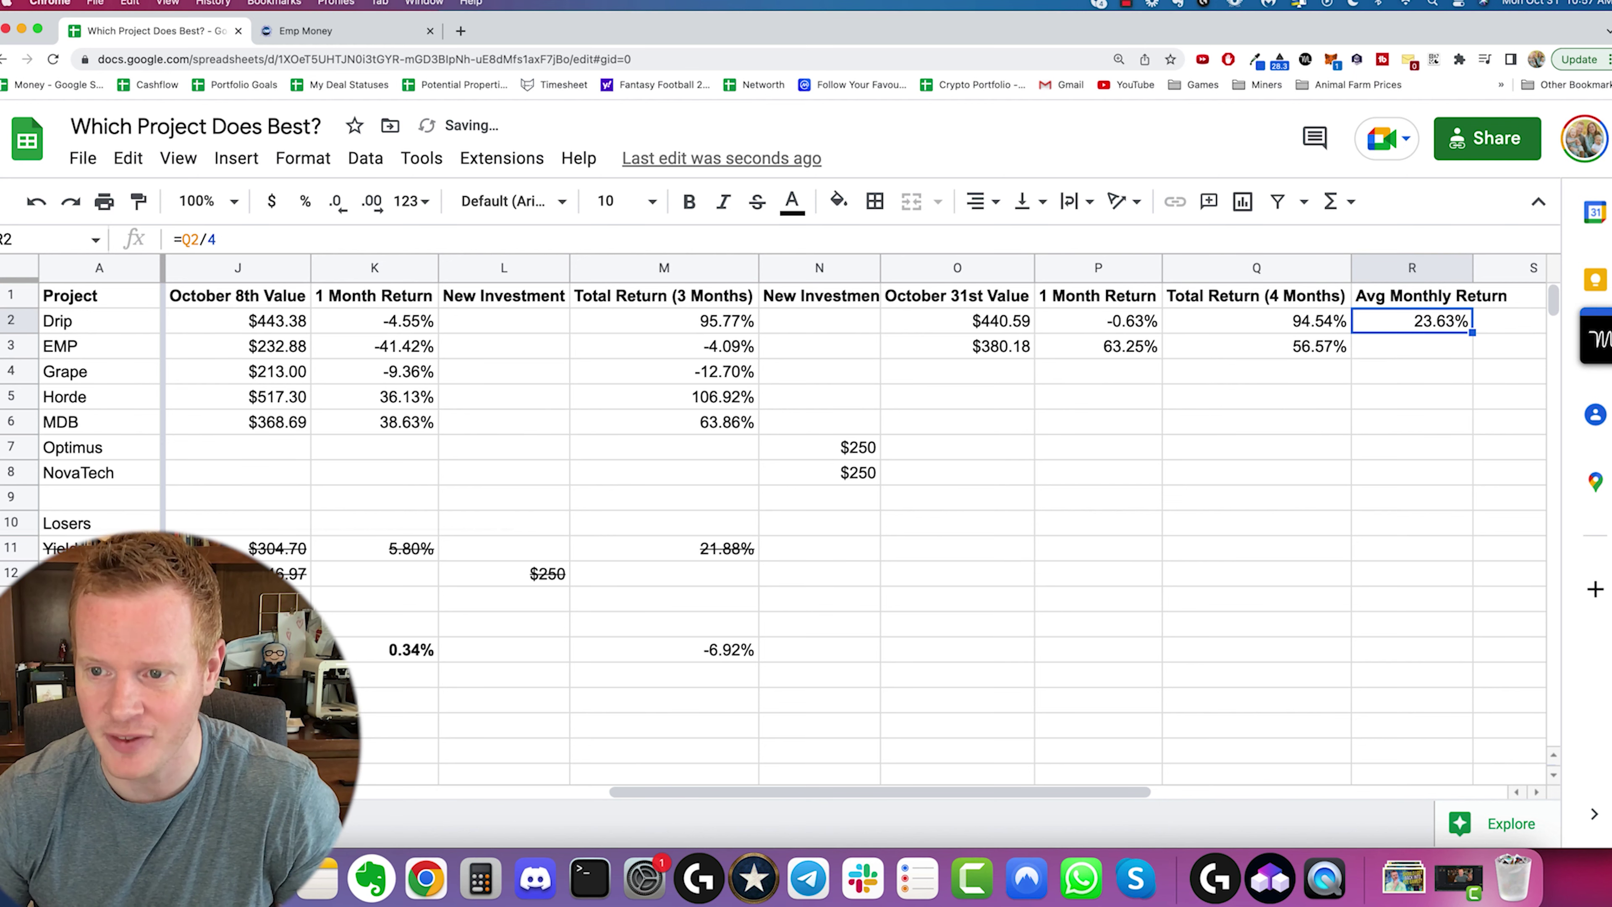
key("Down")
key("super+v")
key("Down")
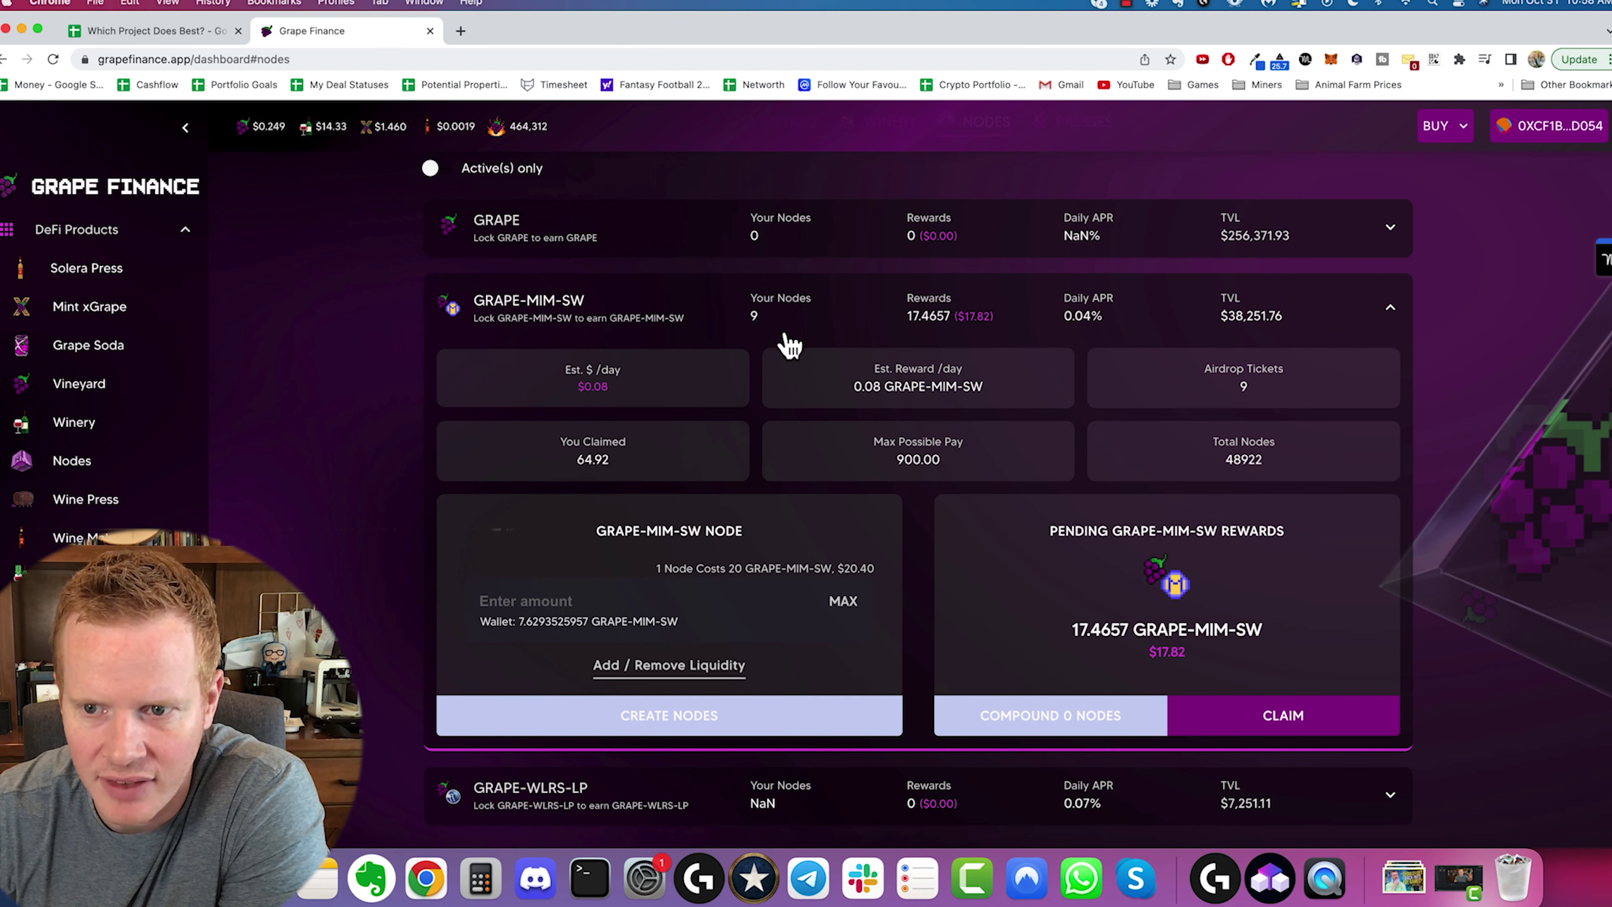
Step: Copy the nodes value $201 from the Grape Finance dashboard into Grape's October 31st Value cell and copy EMP's 1 Month Return formula down to Grape
scroll(798, 551, "down", 2)
scroll(796, 553, "up", 10)
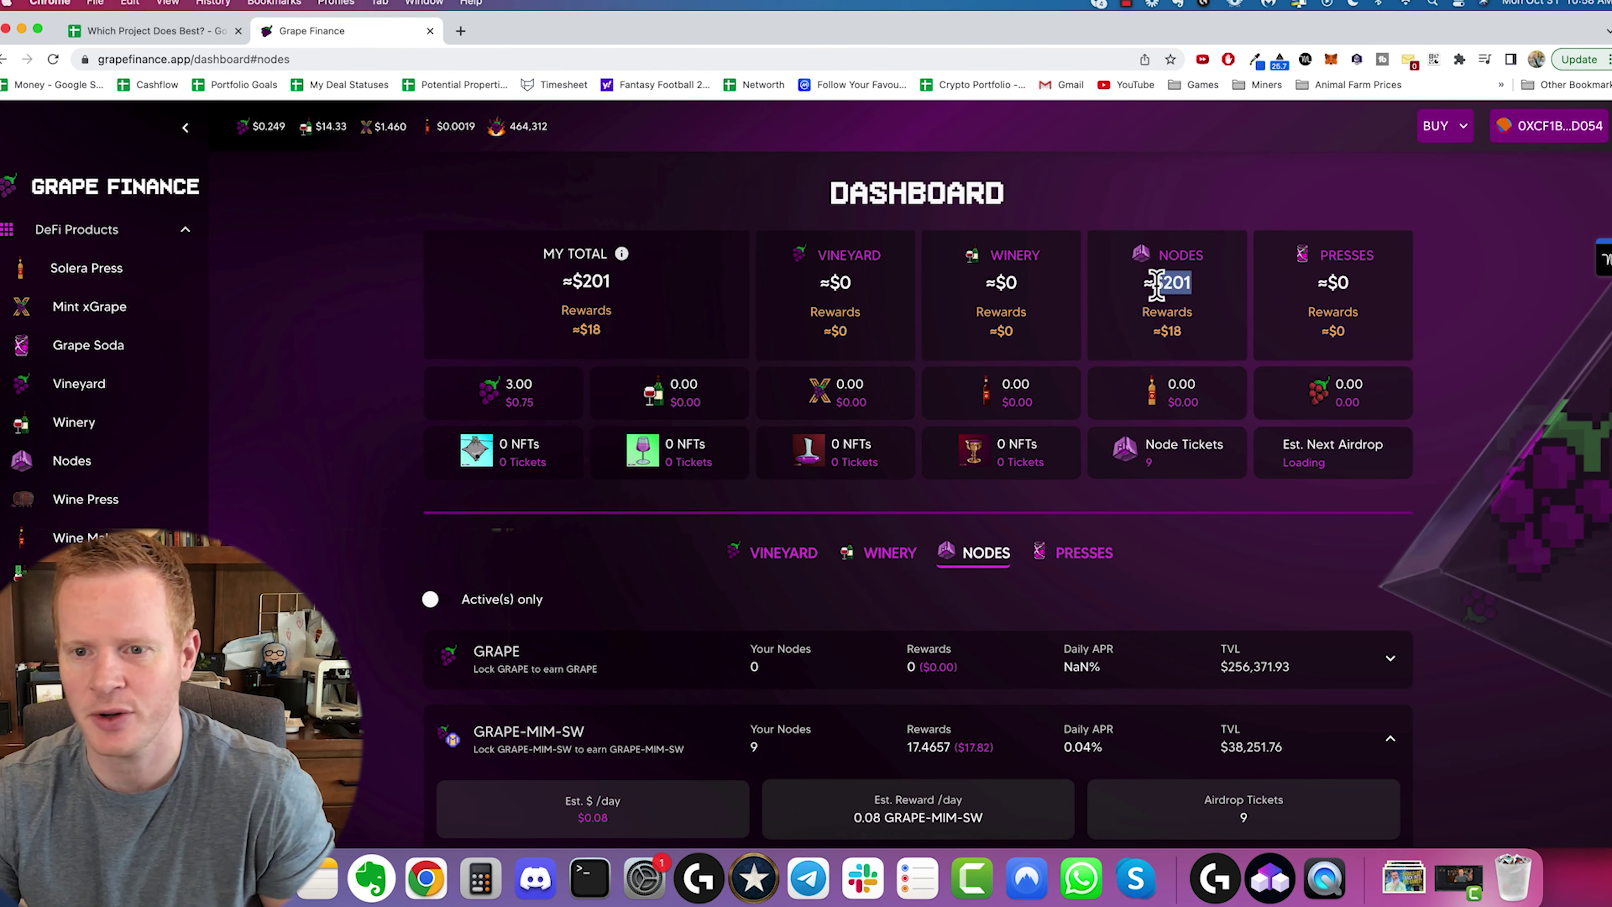
left_click(191, 35)
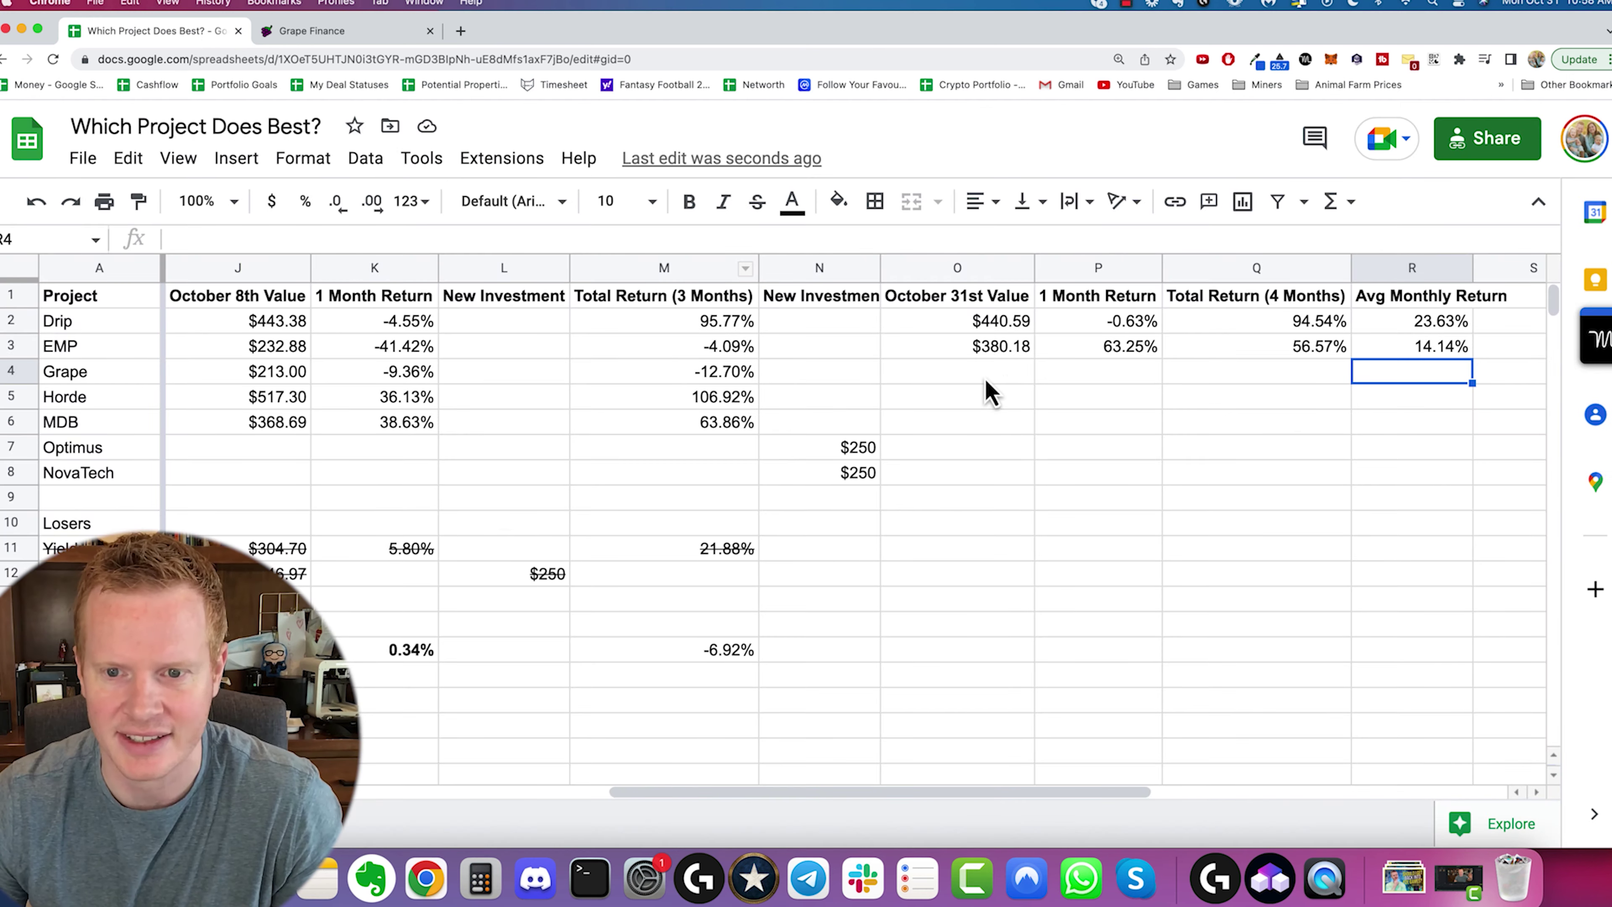
left_click(993, 375)
key("cmd+v")
left_click(1097, 345)
key("super+c")
key("Down")
key("super+v")
key("Right")
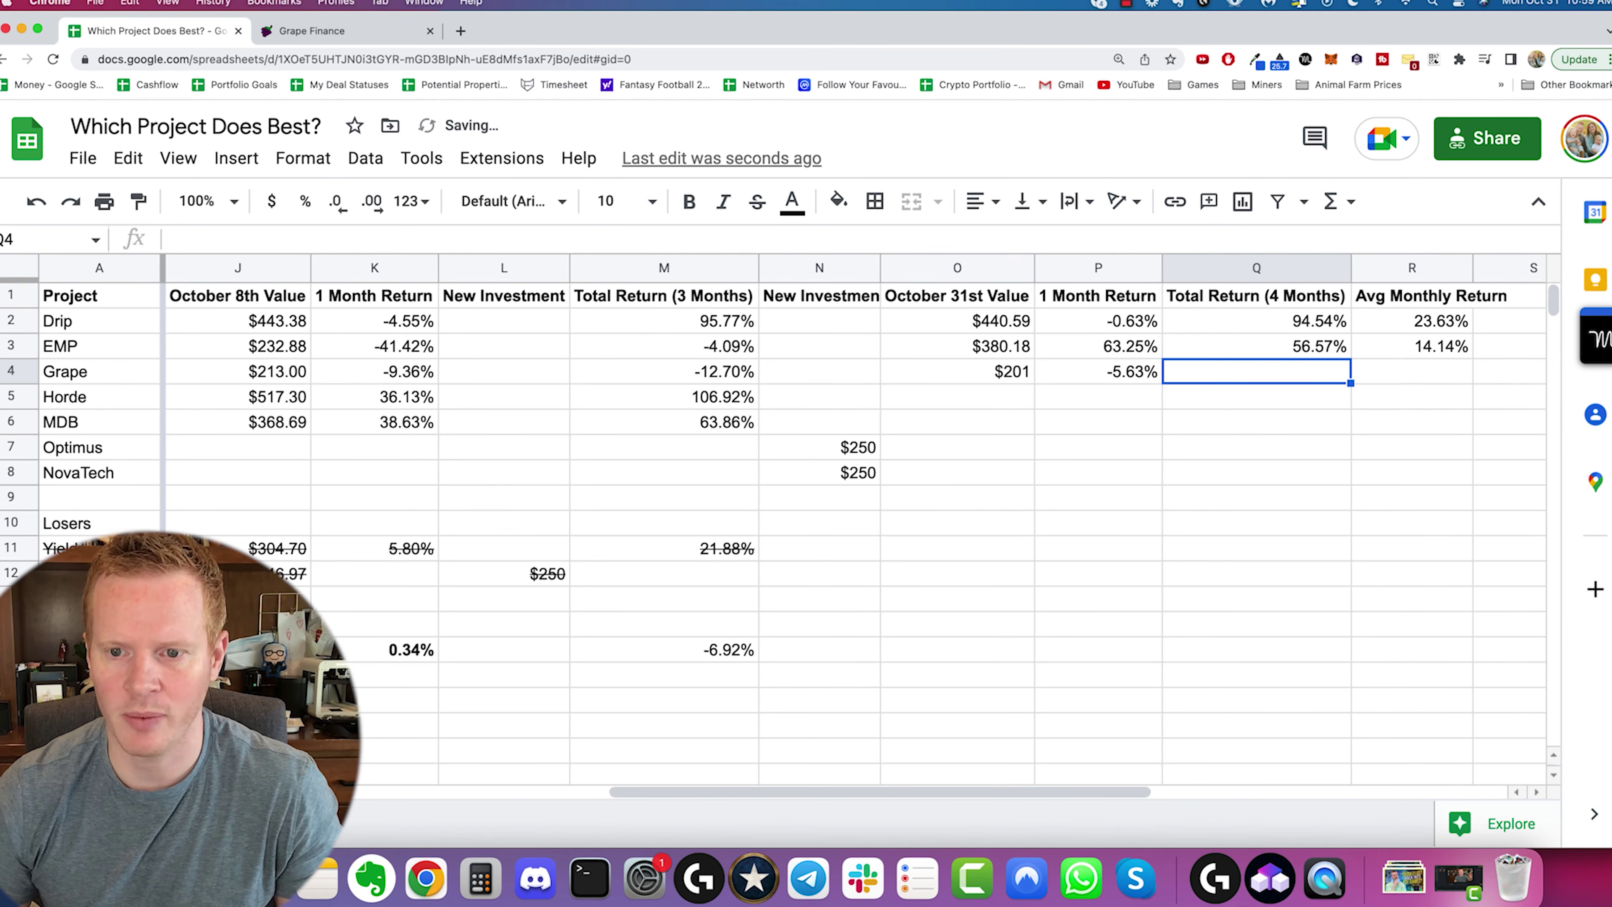
Step: Copy EMP's Total Return (4 Months) and Avg Monthly Return formulas down to Grape's row
key("Up")
key("super+c")
key("Down")
key("super+v")
key("Right")
key("Up")
key("super+c")
key("Down")
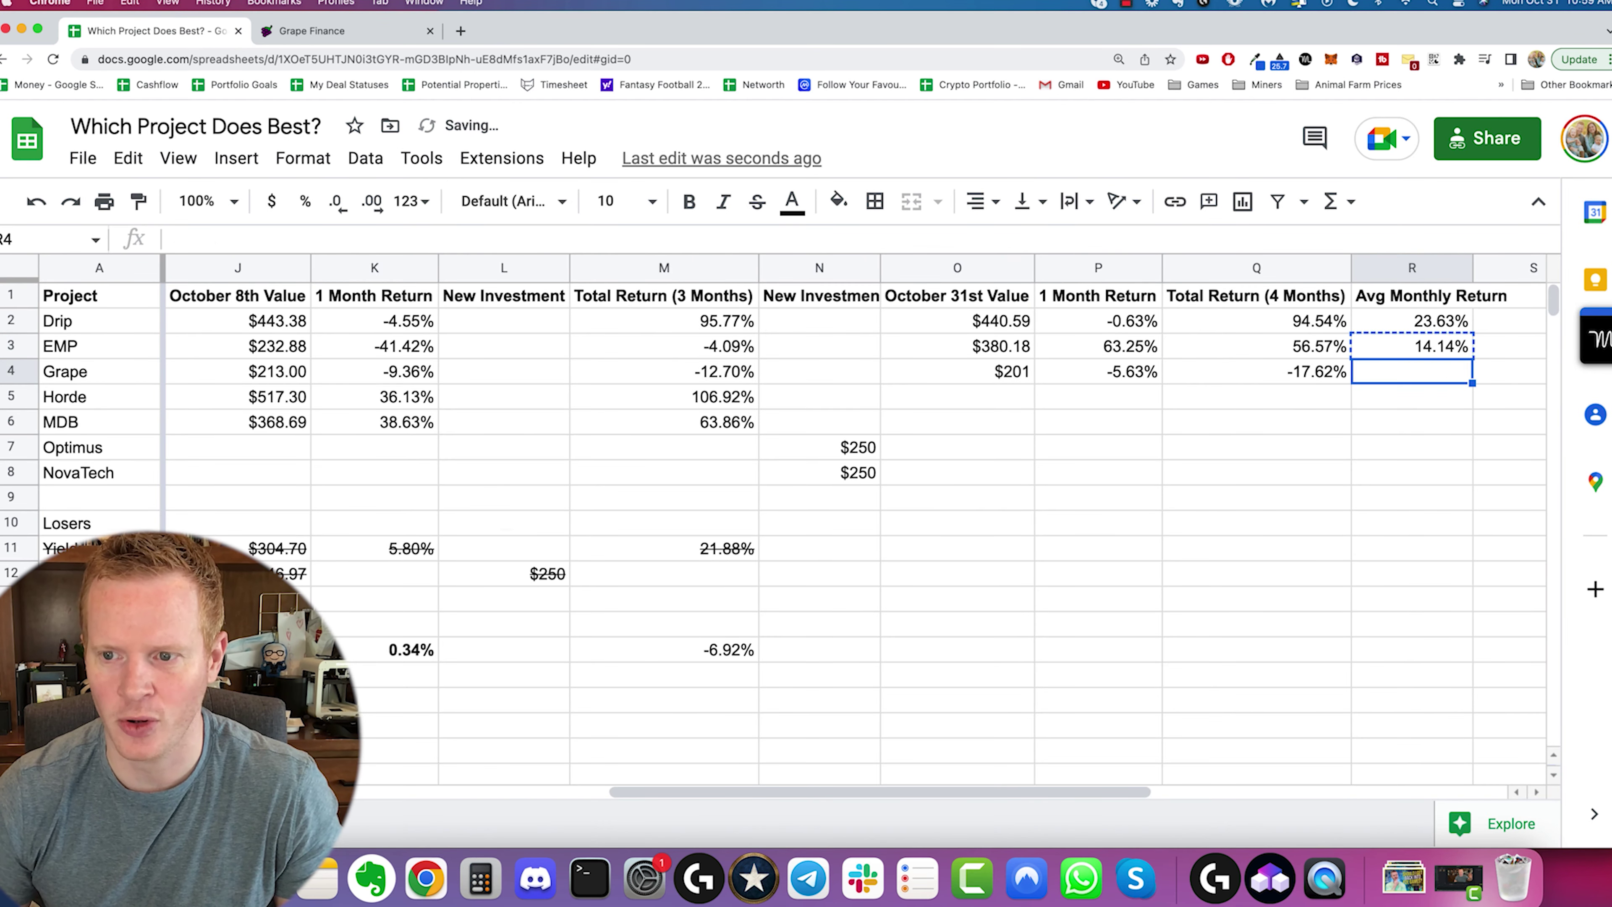
key("super+v")
Step: Enter 631 as Horde's October 31st Value and review the Souls Rune holdings on the Horde dashboard
key("Down")
key("Down")
key("Up")
key("Left")
key("Left")
key("Left")
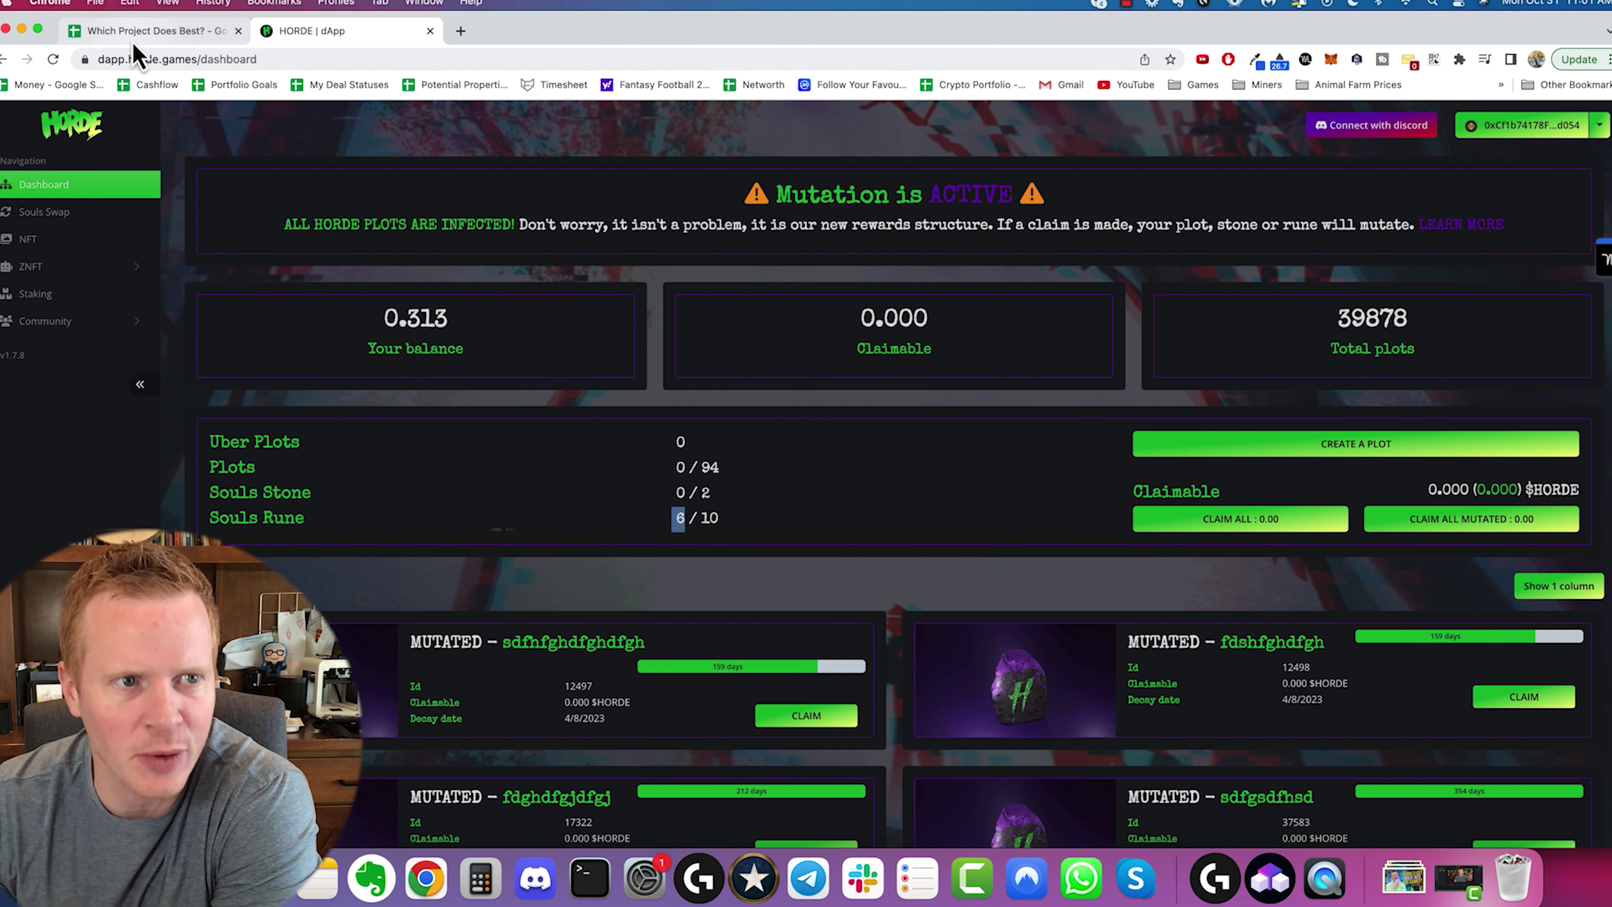
left_click(146, 30)
type("63")
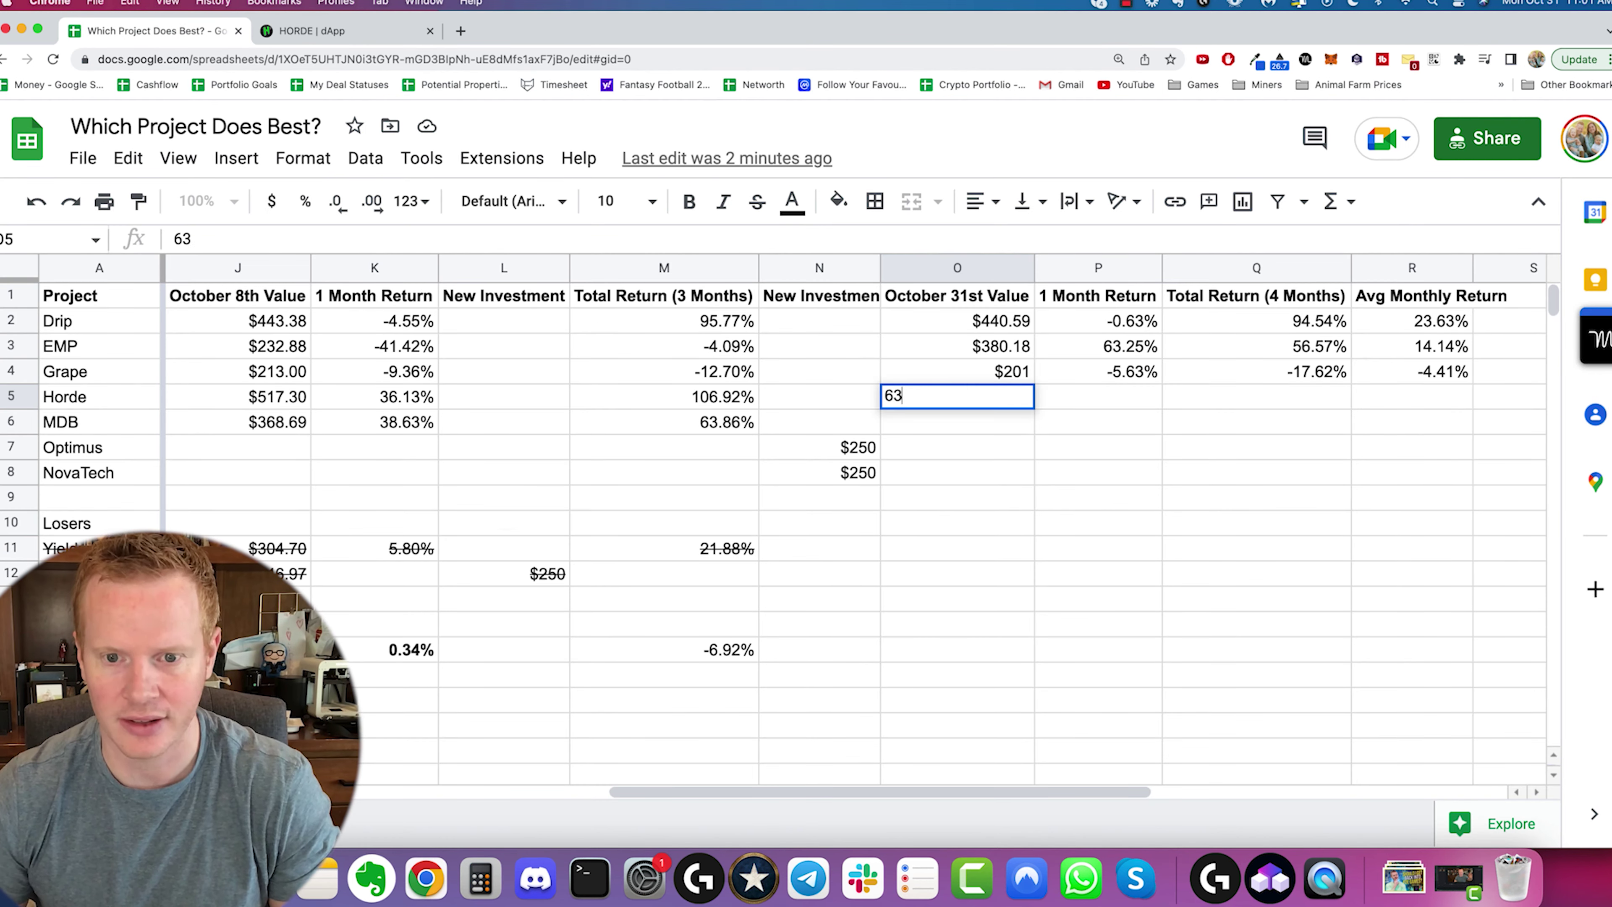
type("1")
key("Return")
left_click(311, 30)
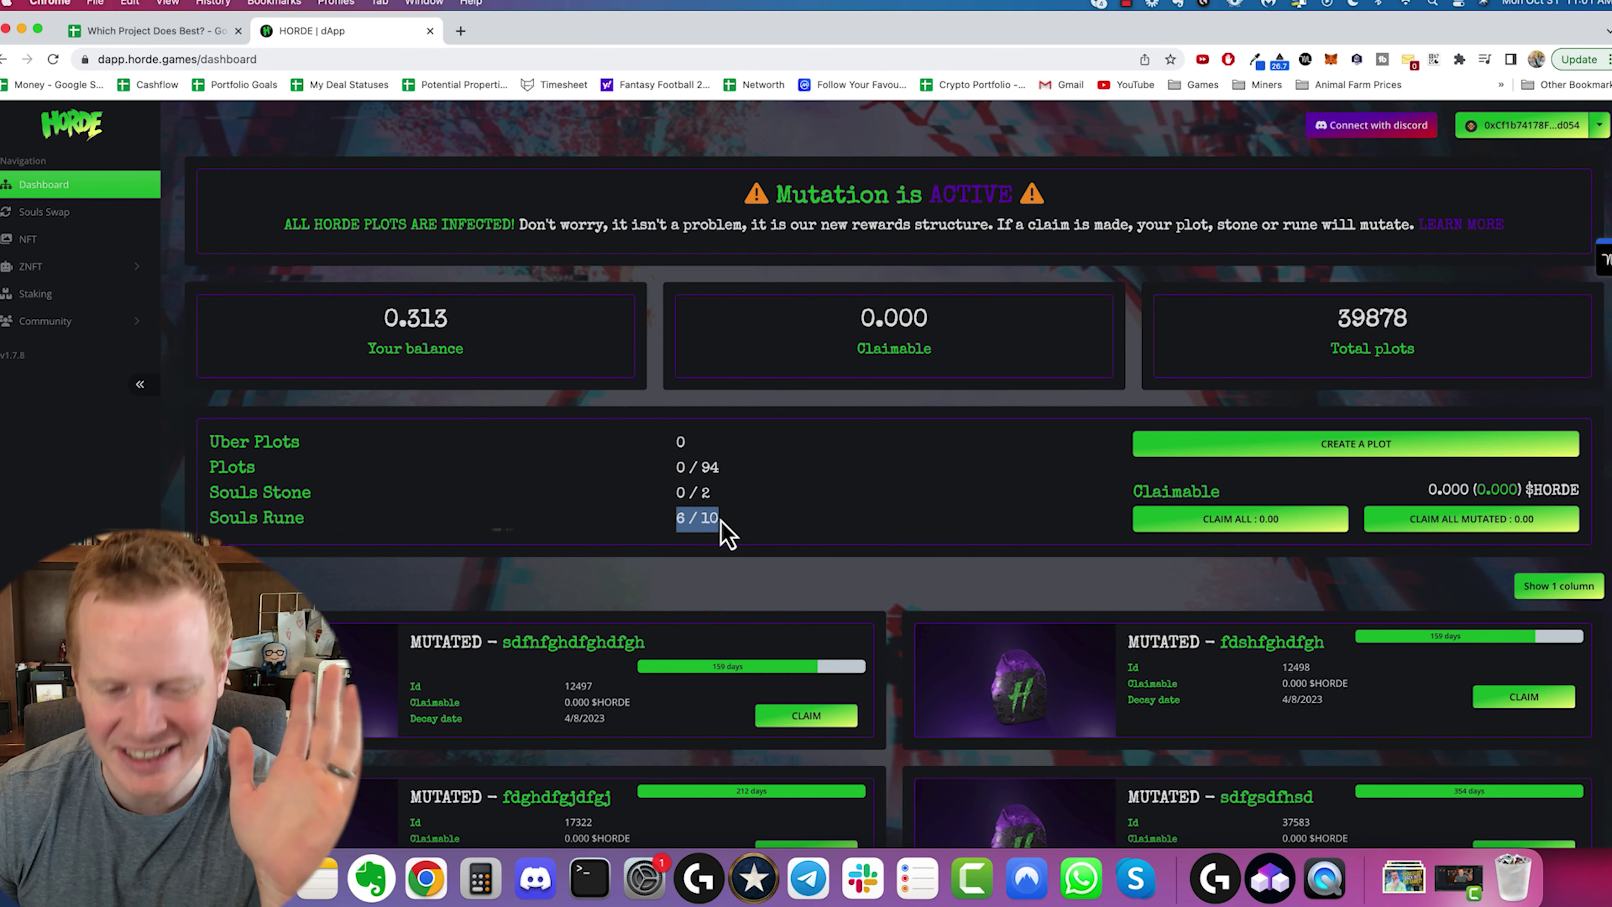
scroll(728, 536, "down", 5)
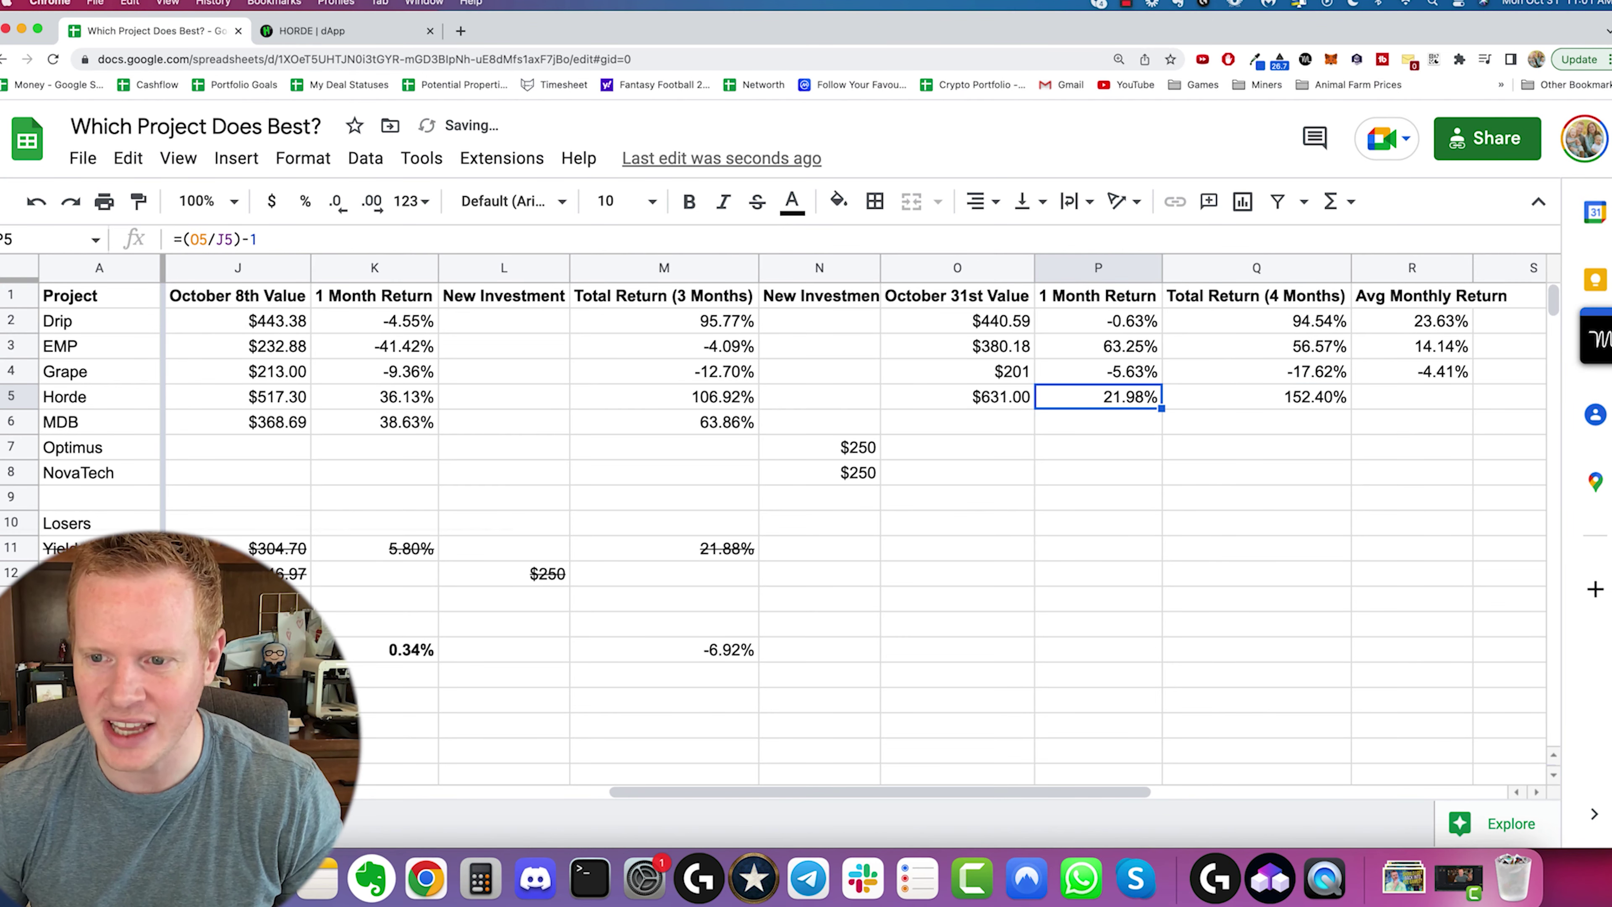
Step: Copy Grape's Avg Monthly Return formula down to Horde's row
left_click(1412, 372)
key("super+c")
left_click(1412, 397)
key("super+v")
left_click(1411, 422)
left_click(1412, 396)
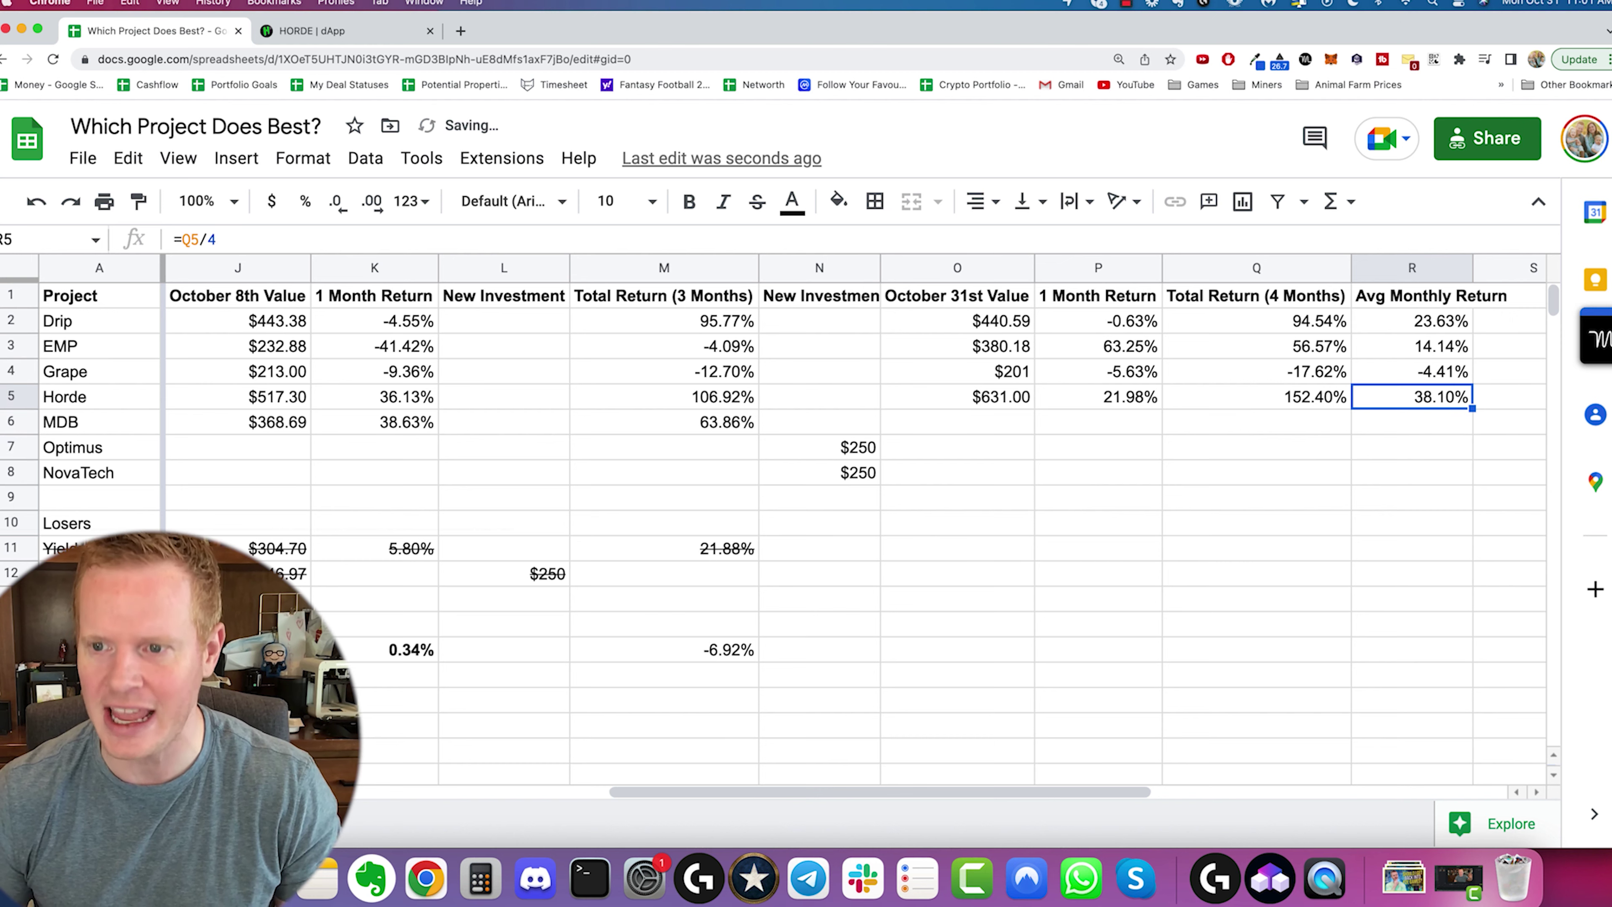
Step: Select MDB's October 31st Value cell and open the mdb.fund site in a new browser tab
key("Down")
key("Left")
key("Left")
key("Left")
key("Left")
key("Left")
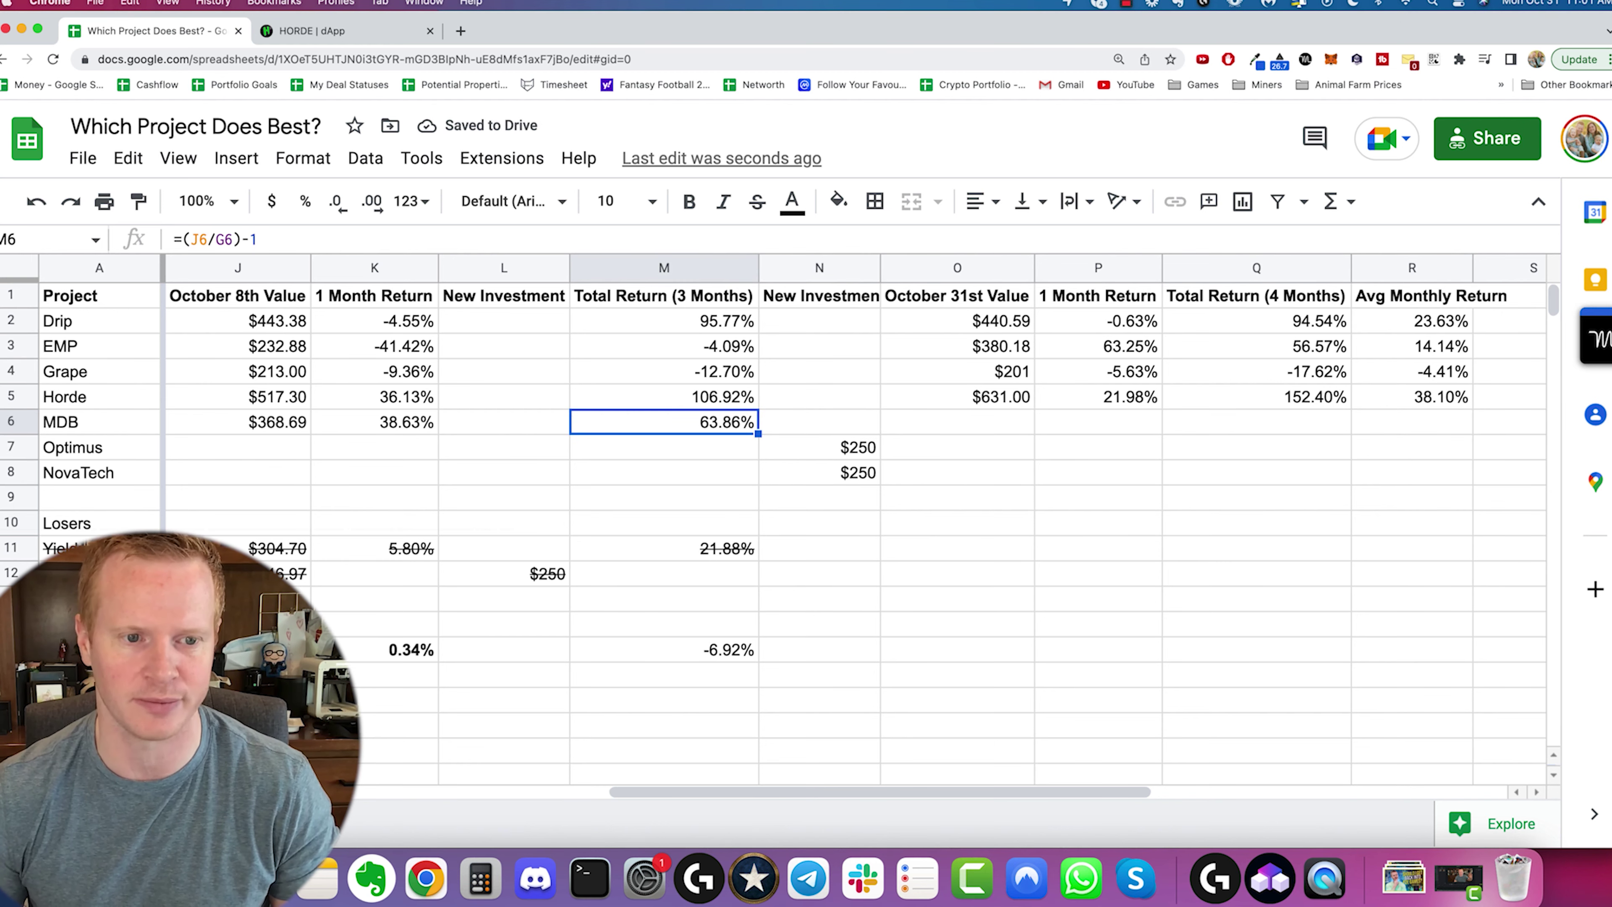
key("Right")
key("Right")
key("super+t")
type("mdb")
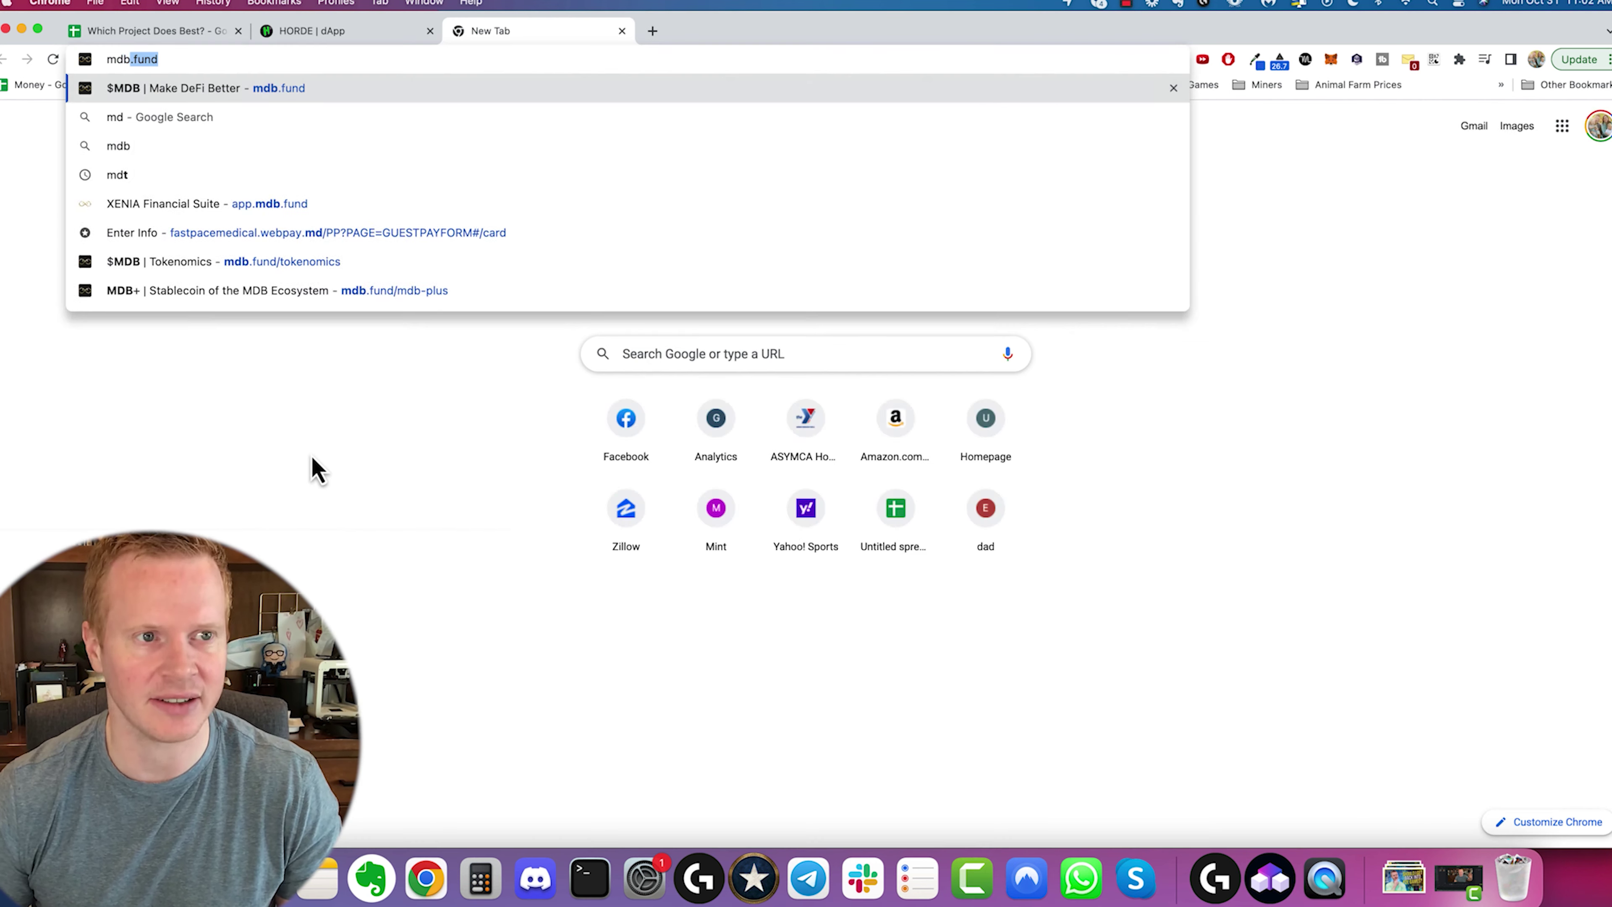
key("Return")
Step: Examine the stable backed assets, staking and MDB/BNB farming sections of the XENIA Financial Suite
scroll(686, 438, "down", 2)
left_click_drag(330, 490, 780, 502)
scroll(782, 502, "up", 5)
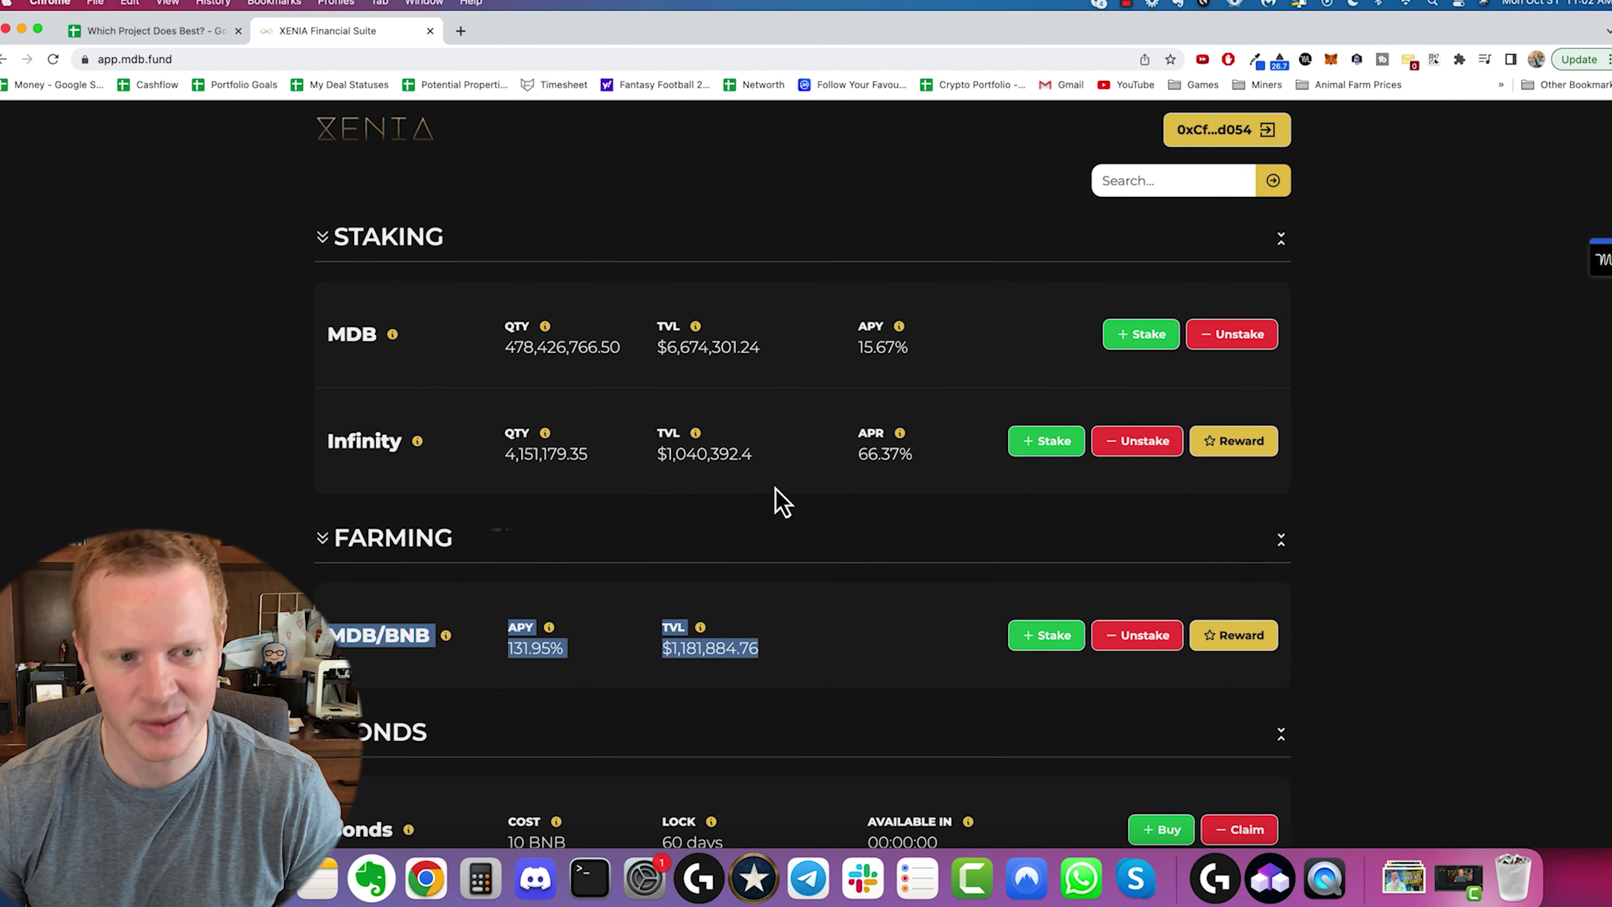
scroll(777, 503, "up", 3)
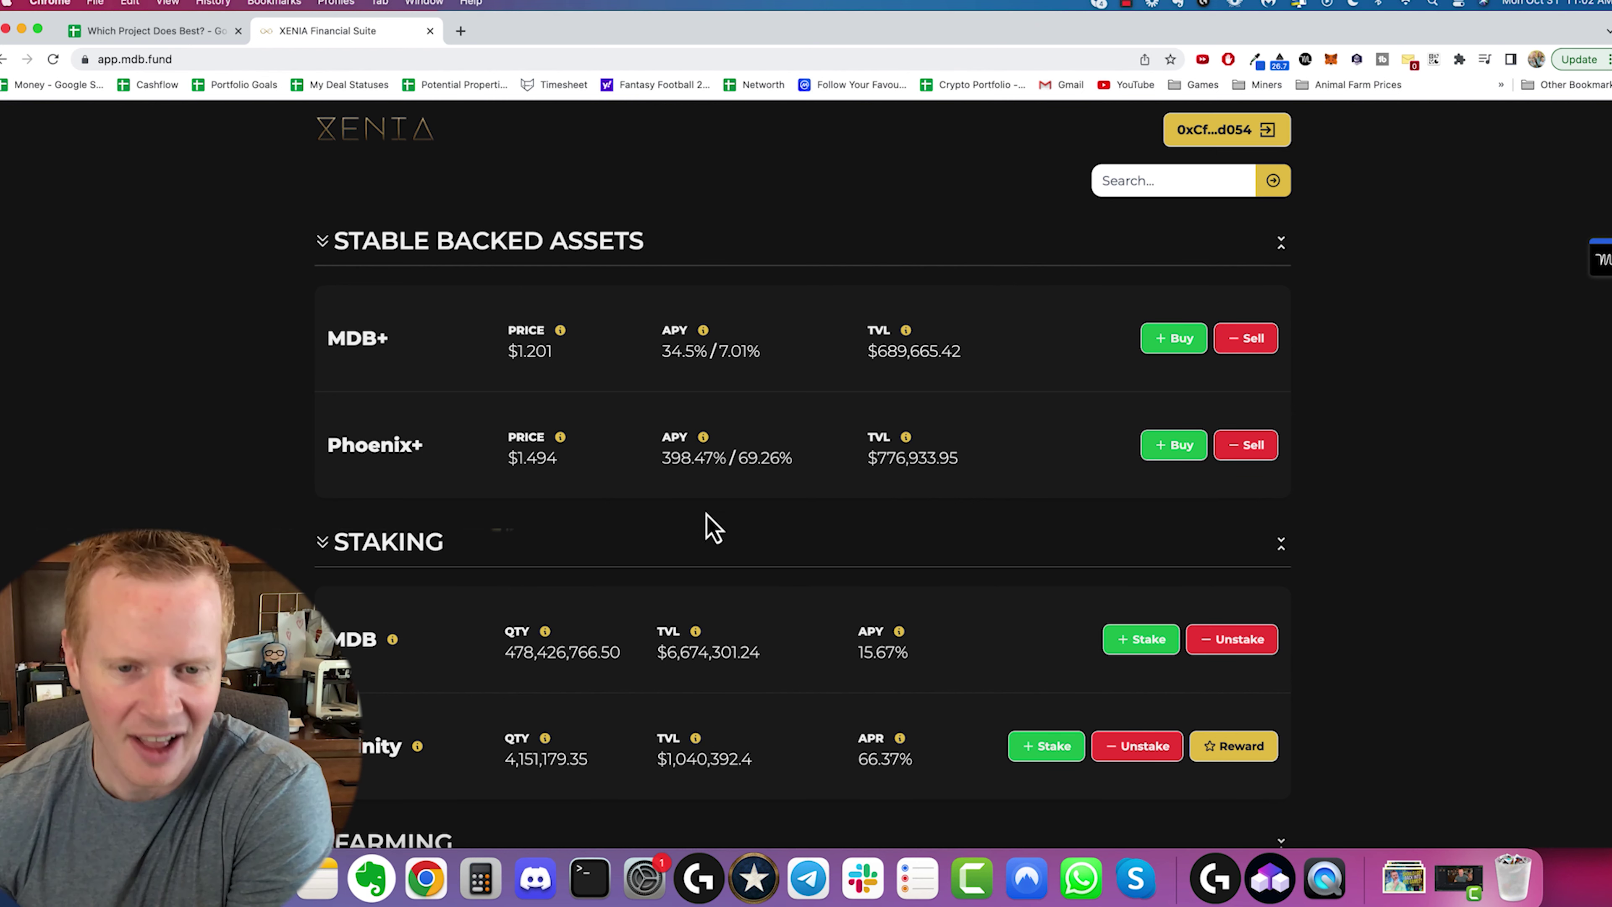
left_click_drag(345, 457, 508, 461)
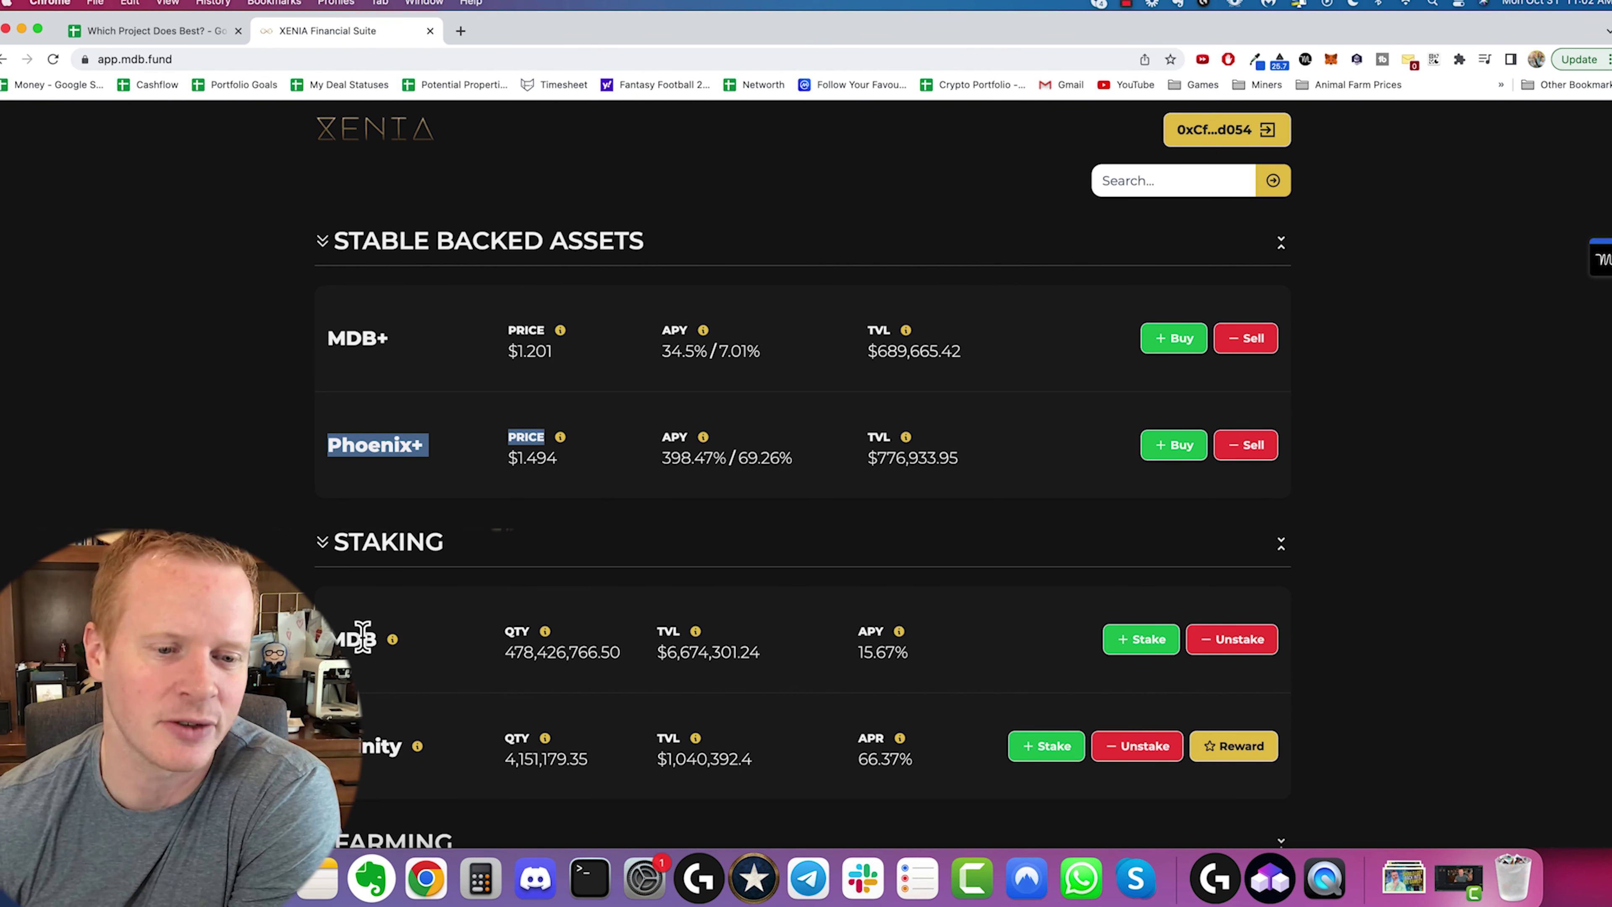
scroll(360, 452, "down", 8)
double_click(360, 452)
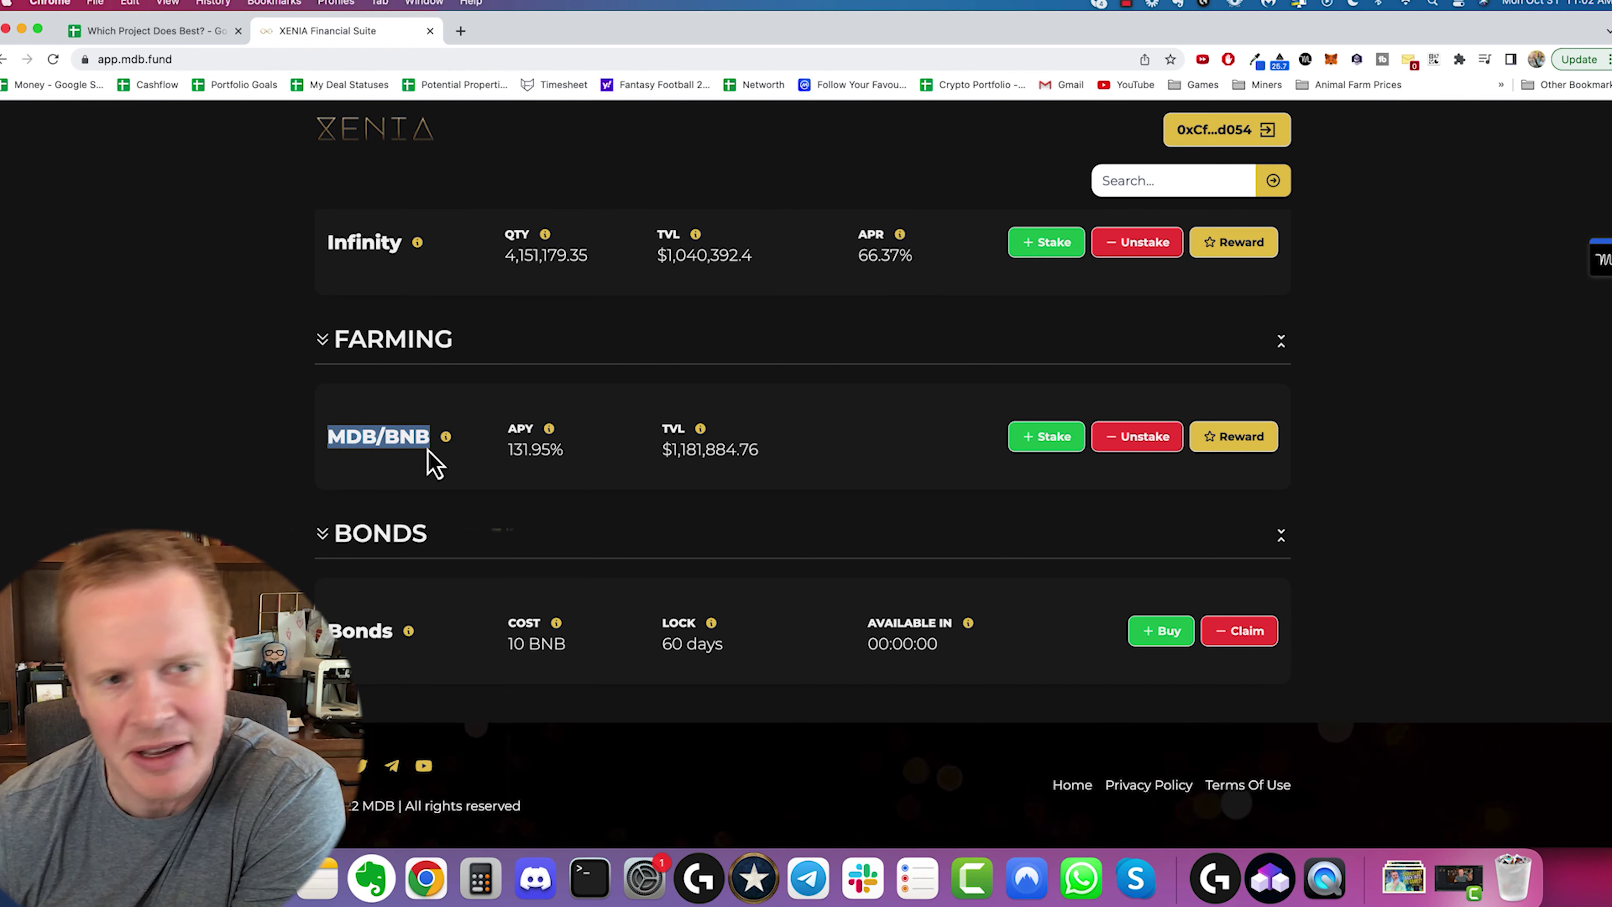
scroll(442, 467, "up", 2)
scroll(446, 473, "up", 6)
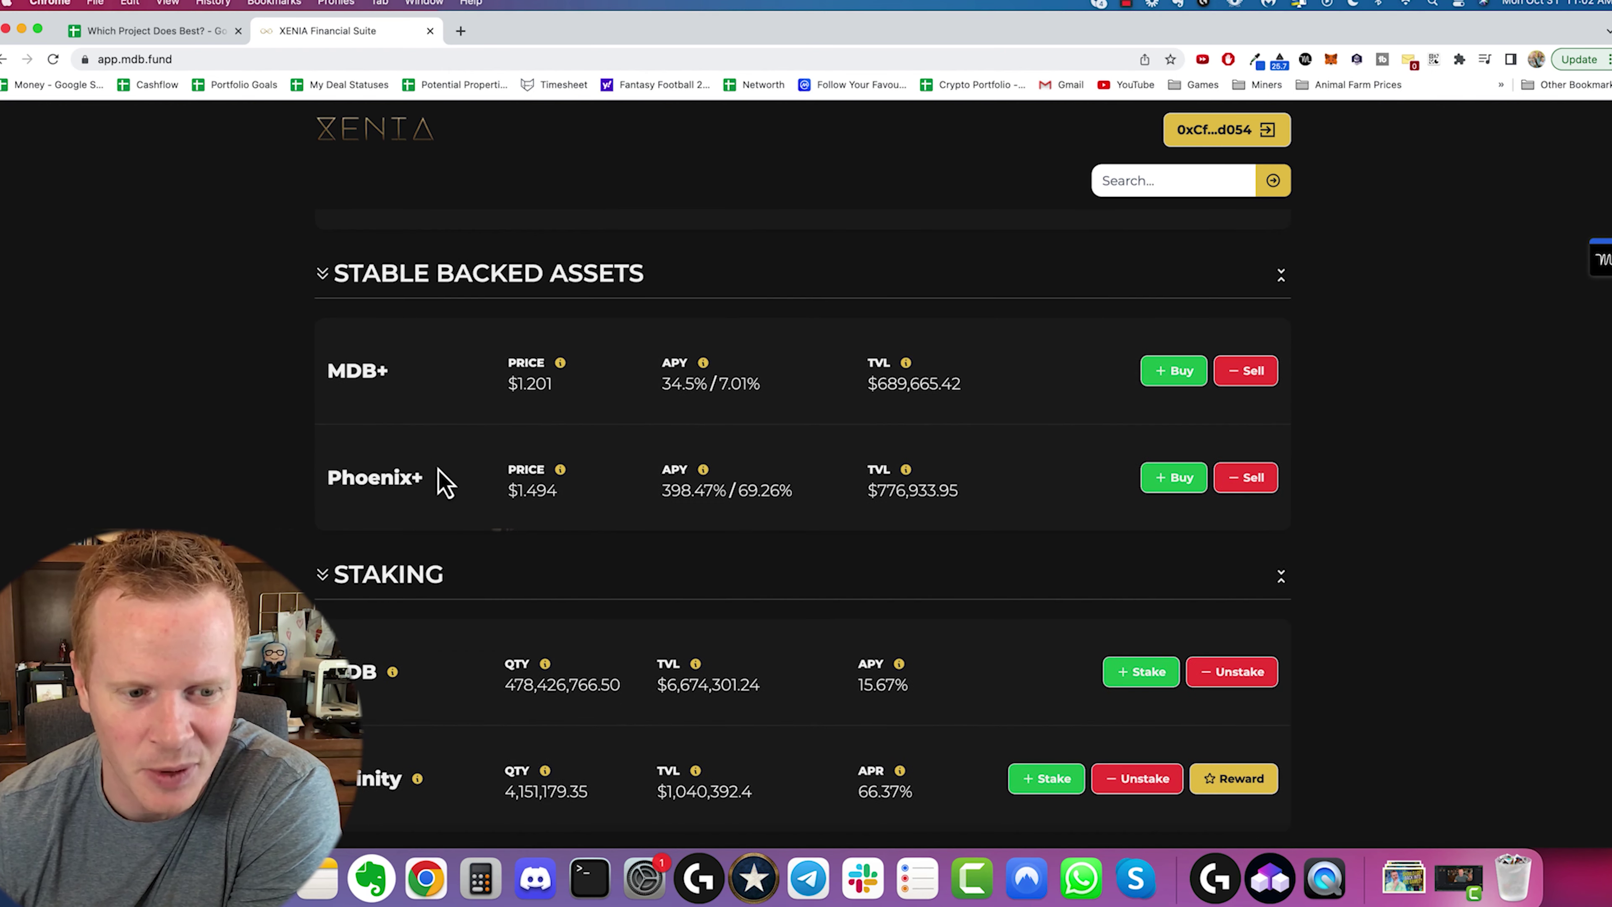
scroll(488, 661, "down", 1)
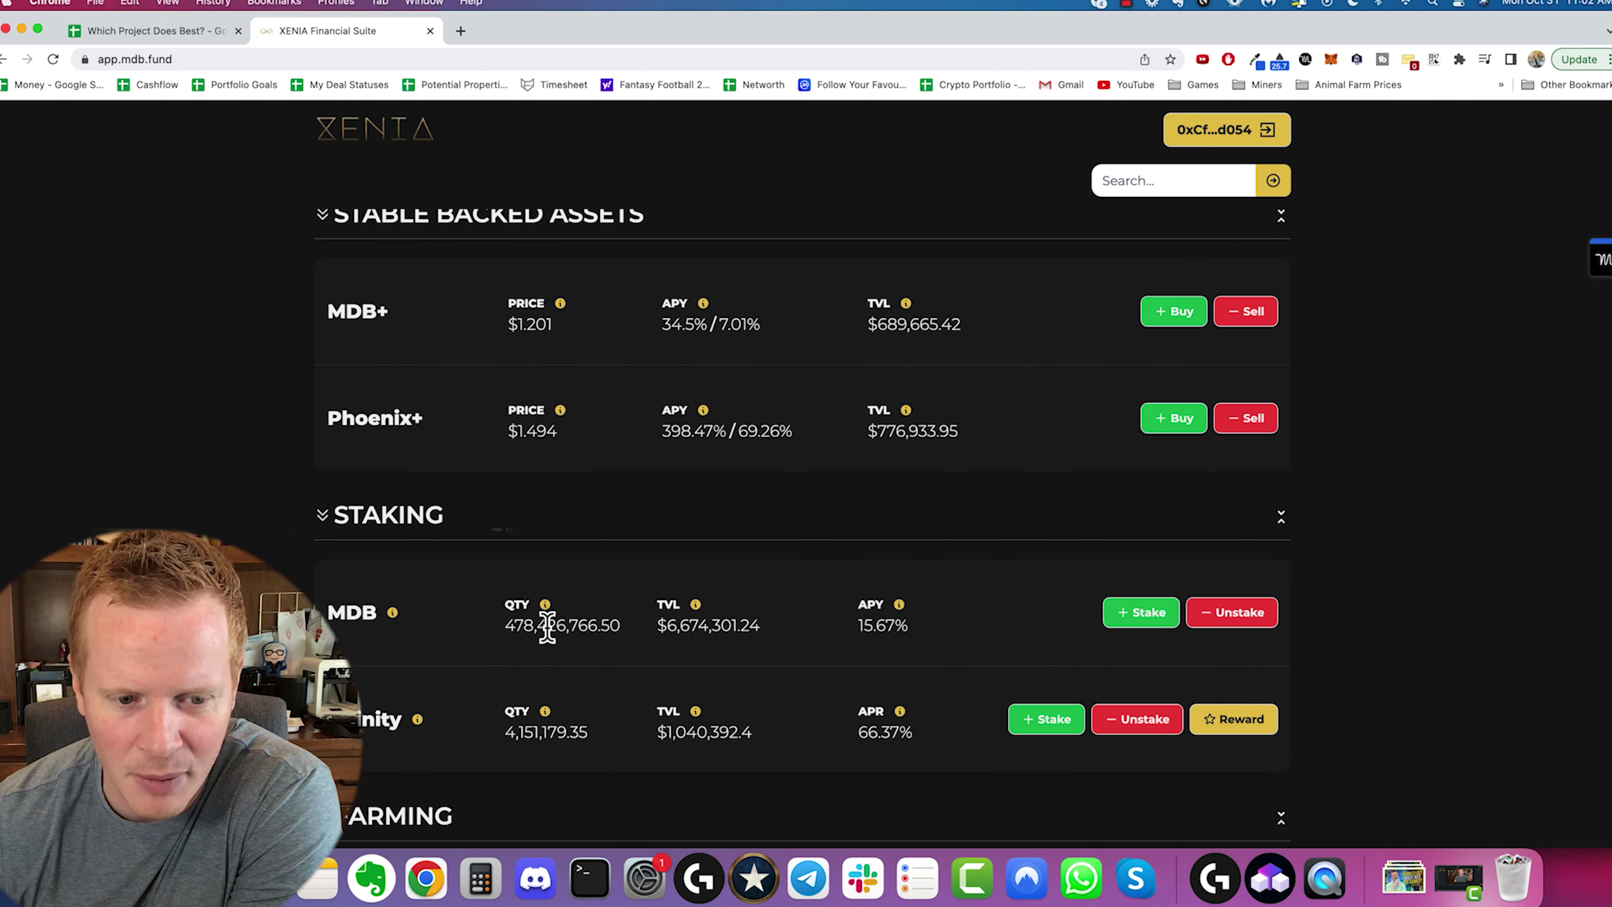
scroll(540, 629, "up", 6)
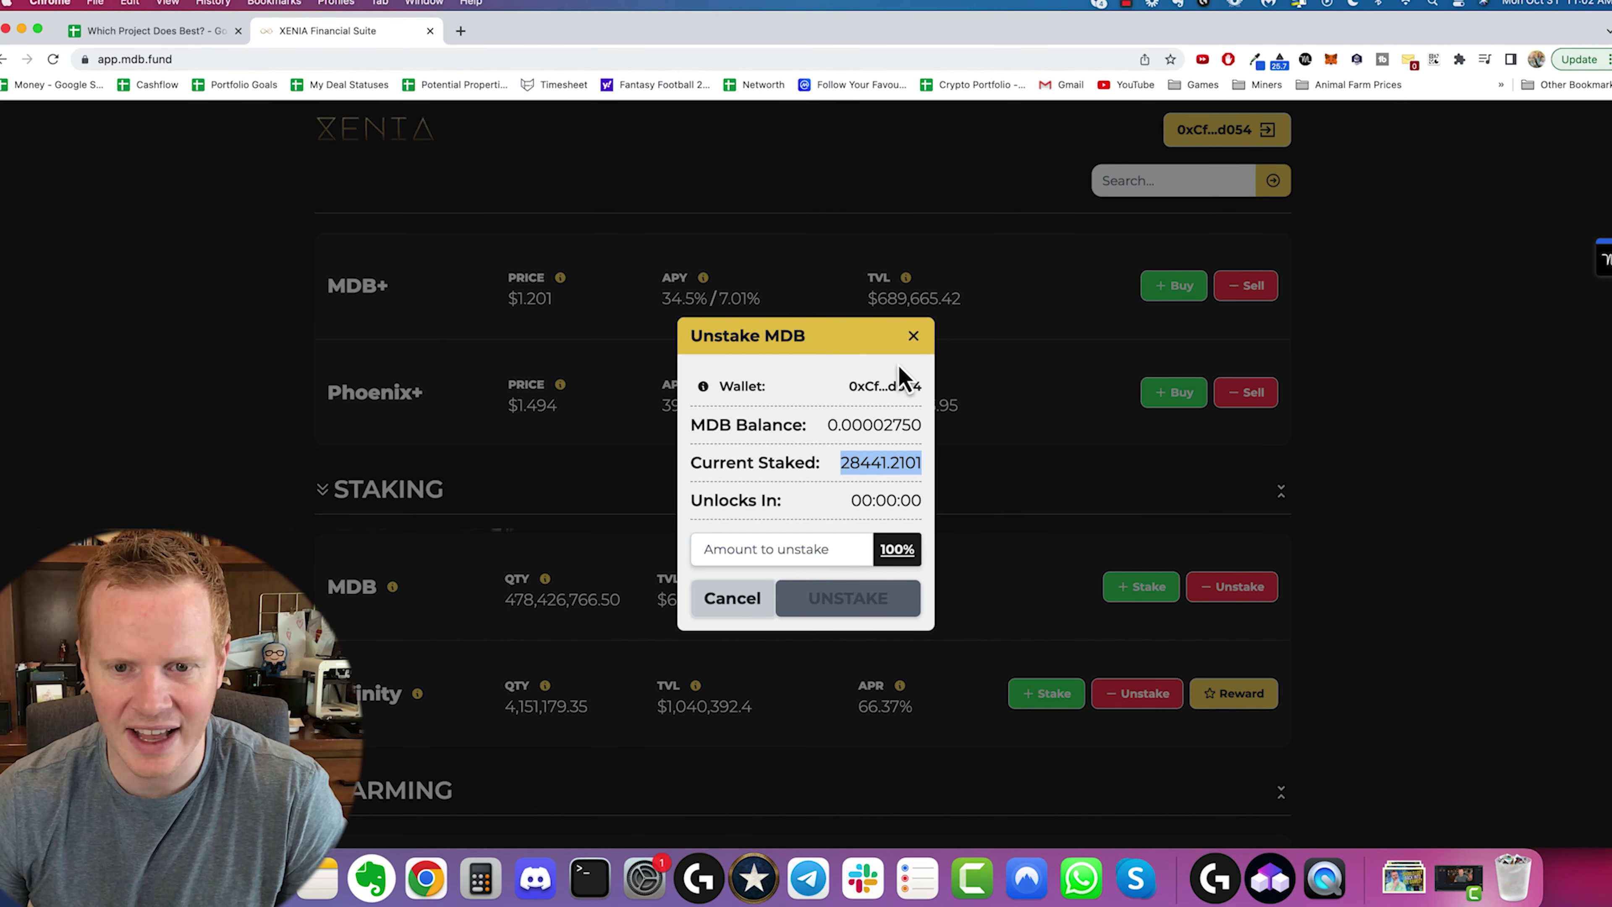
Step: Take the staked amount 28441.2101 from the Unstake MDB dialog and multiply it by the MDB price 0.01392 in Calculator
left_click(912, 343)
scroll(802, 550, "up", 2)
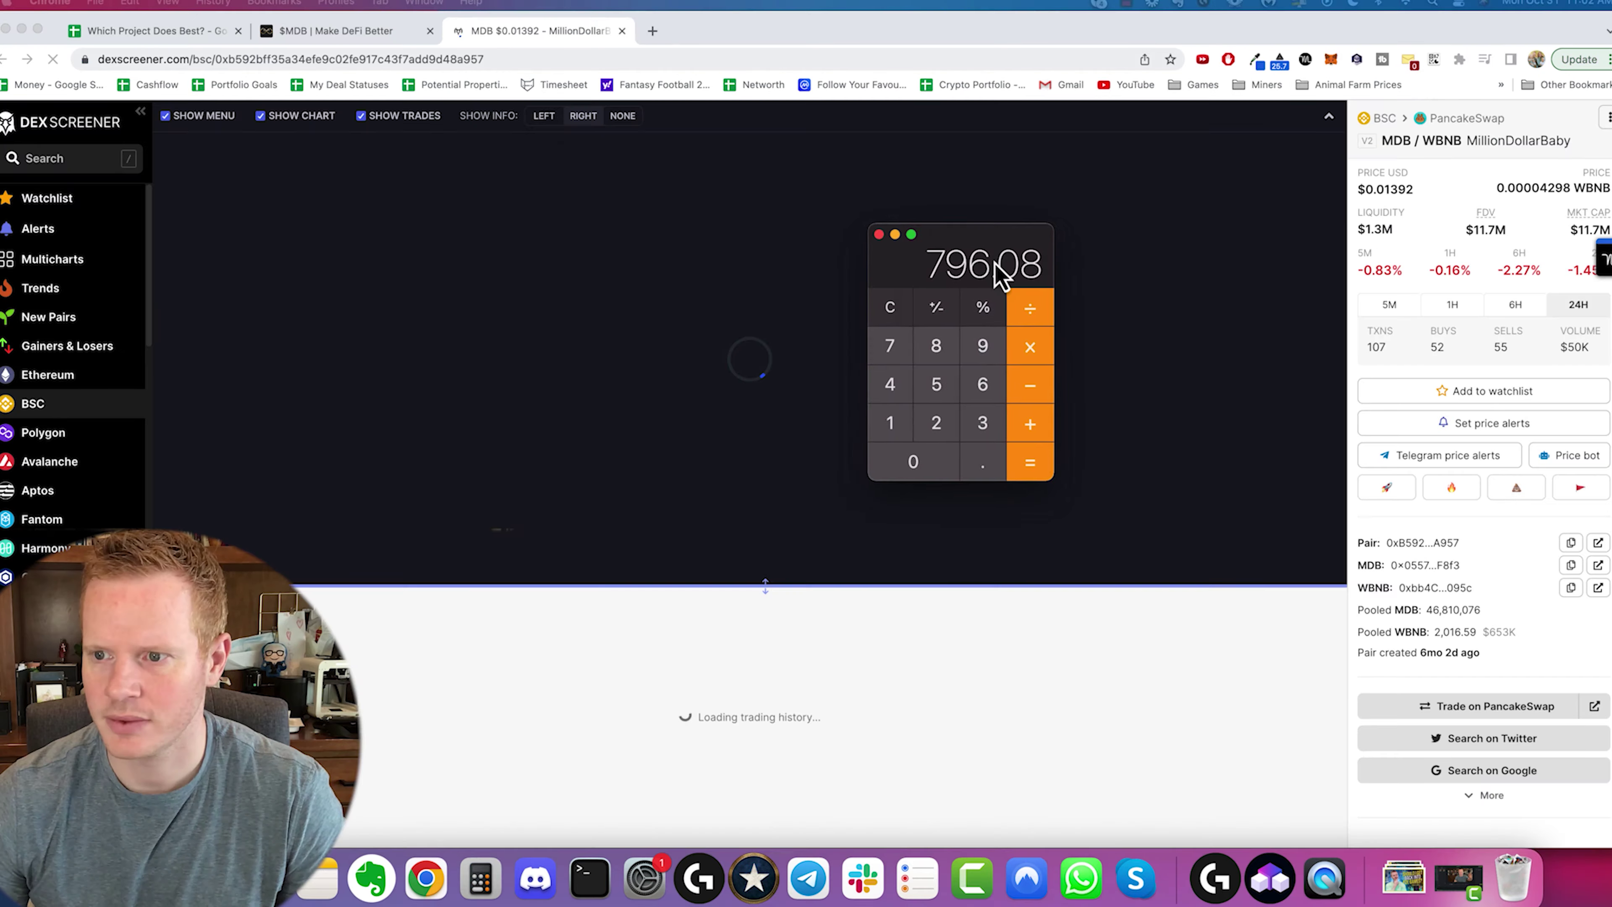
left_click(998, 273)
key("super+v")
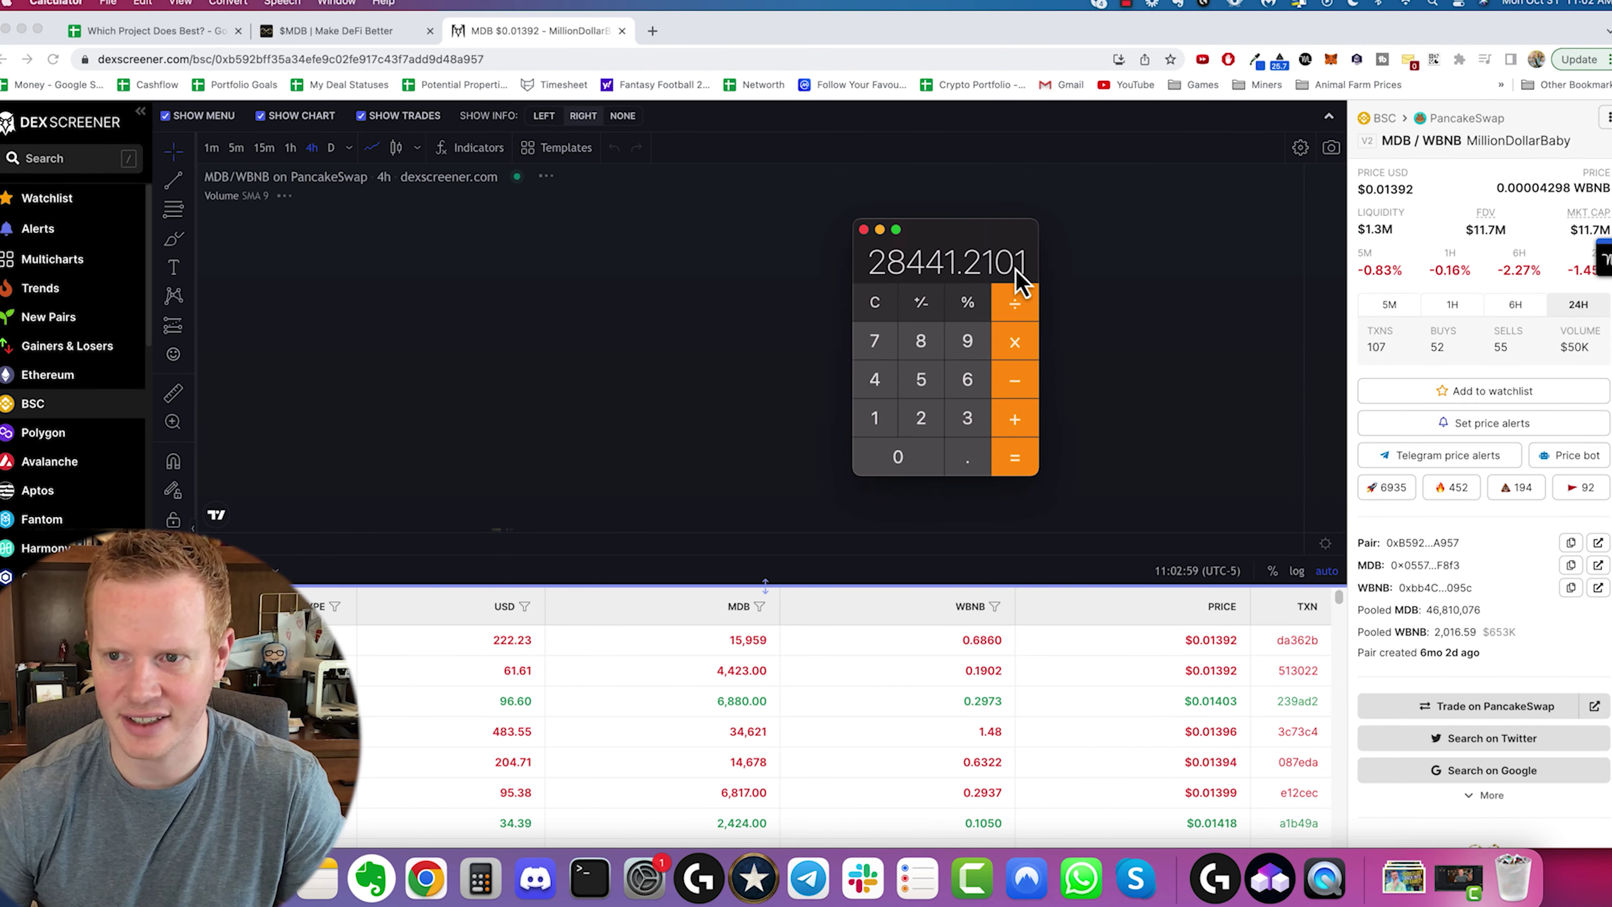
key("Escape")
type("0.01")
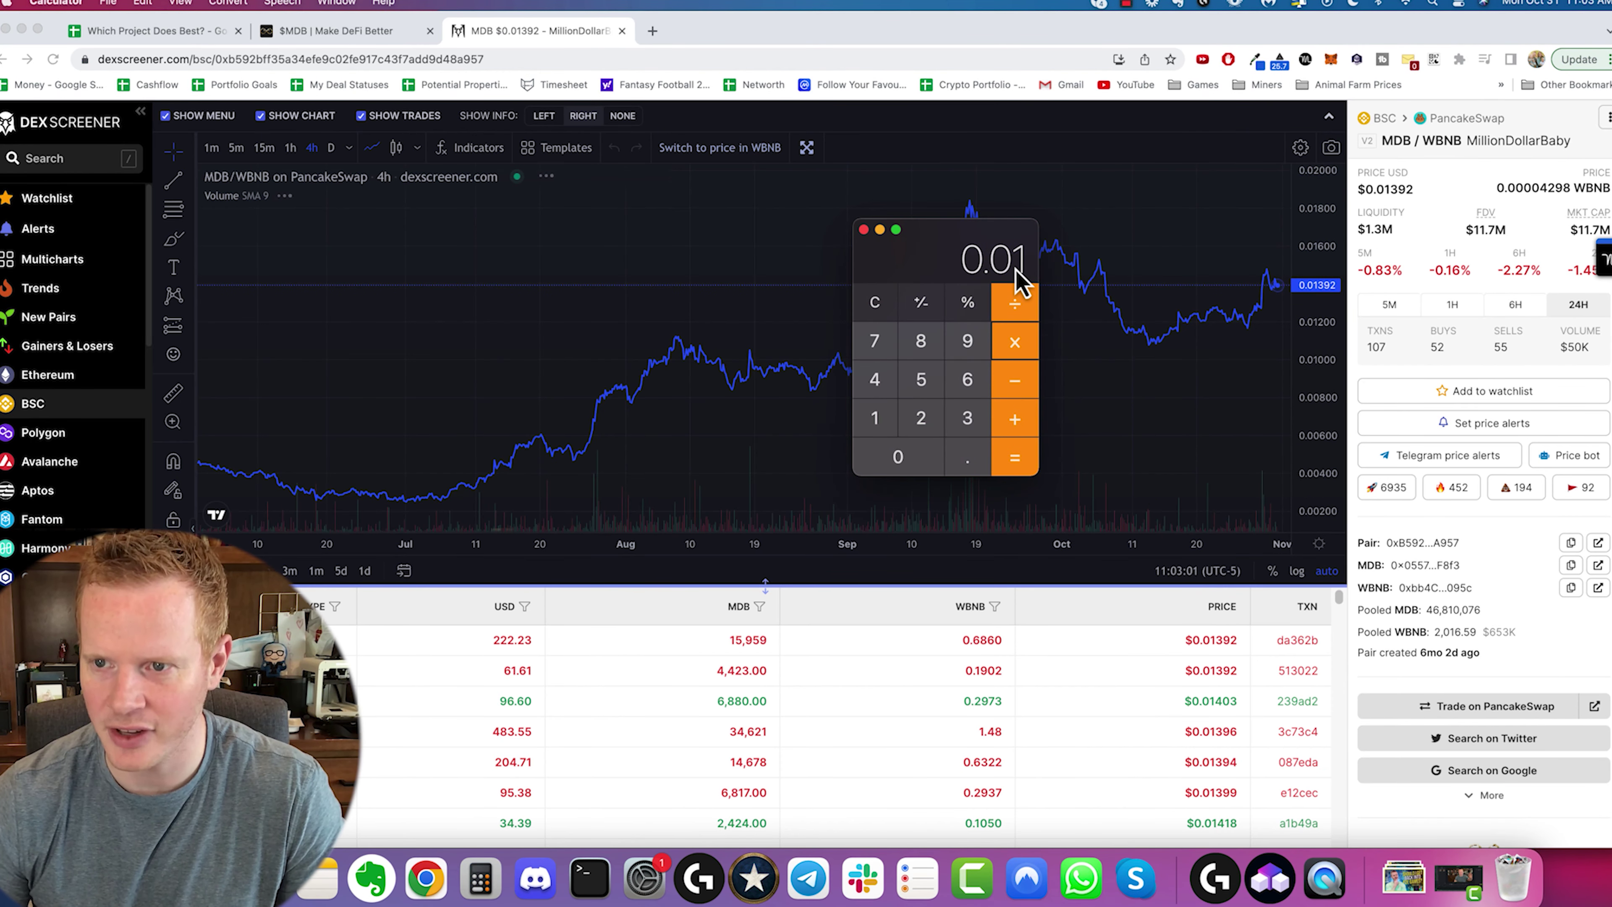
type("392")
key("Return")
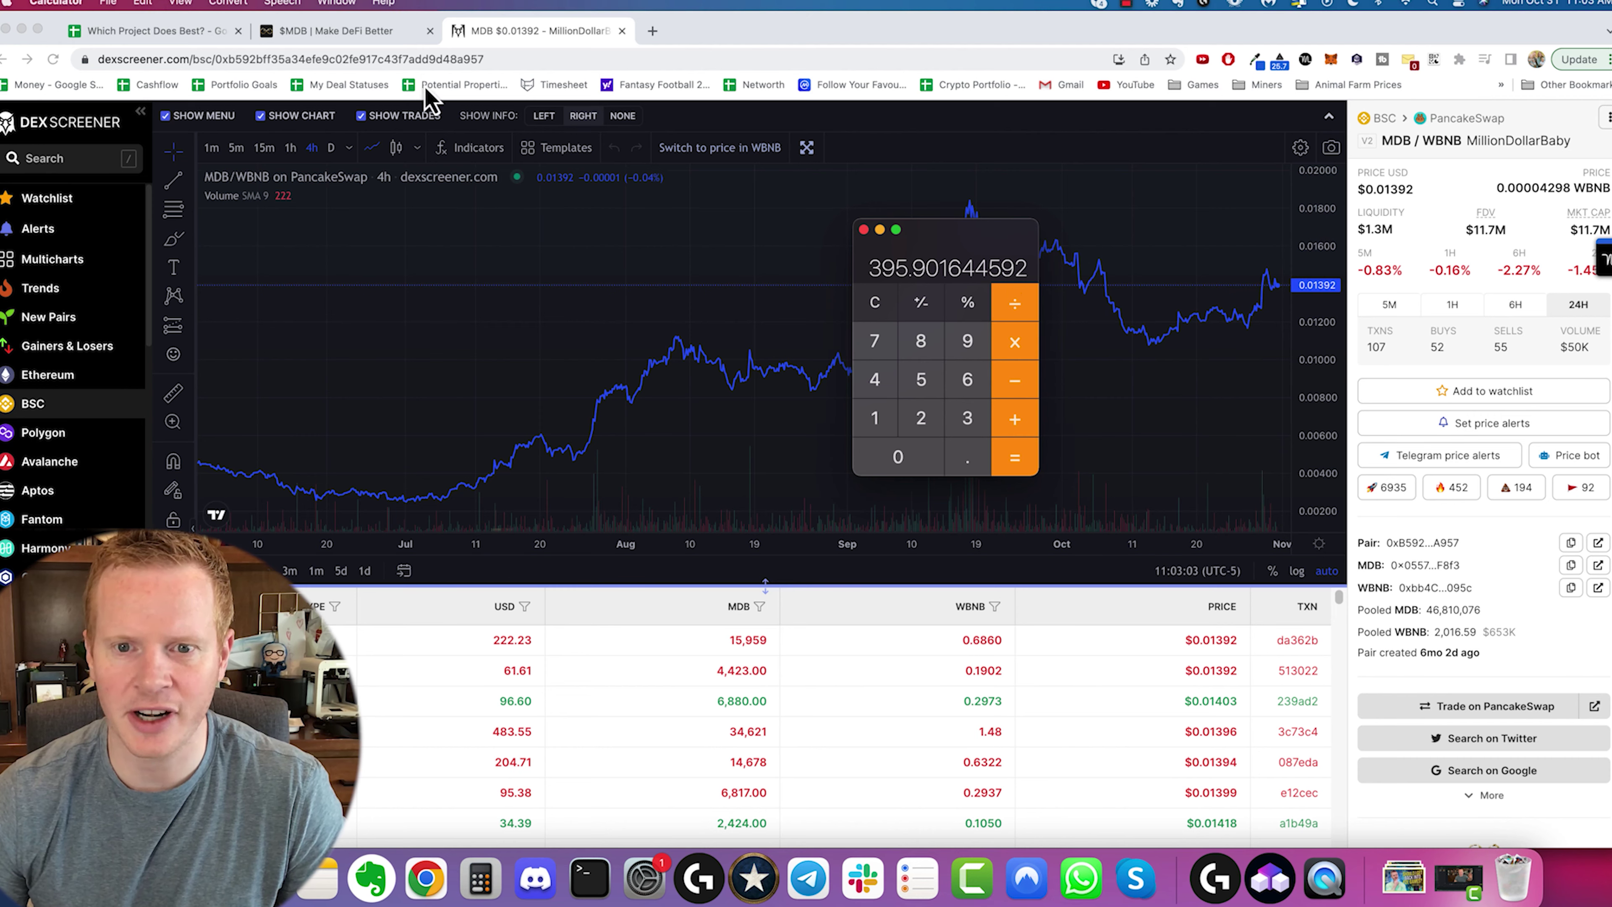
Step: Paste the calculated 395.901644592 into MDB's October 31st Value cell in the spreadsheet and format it as currency
left_click(352, 37)
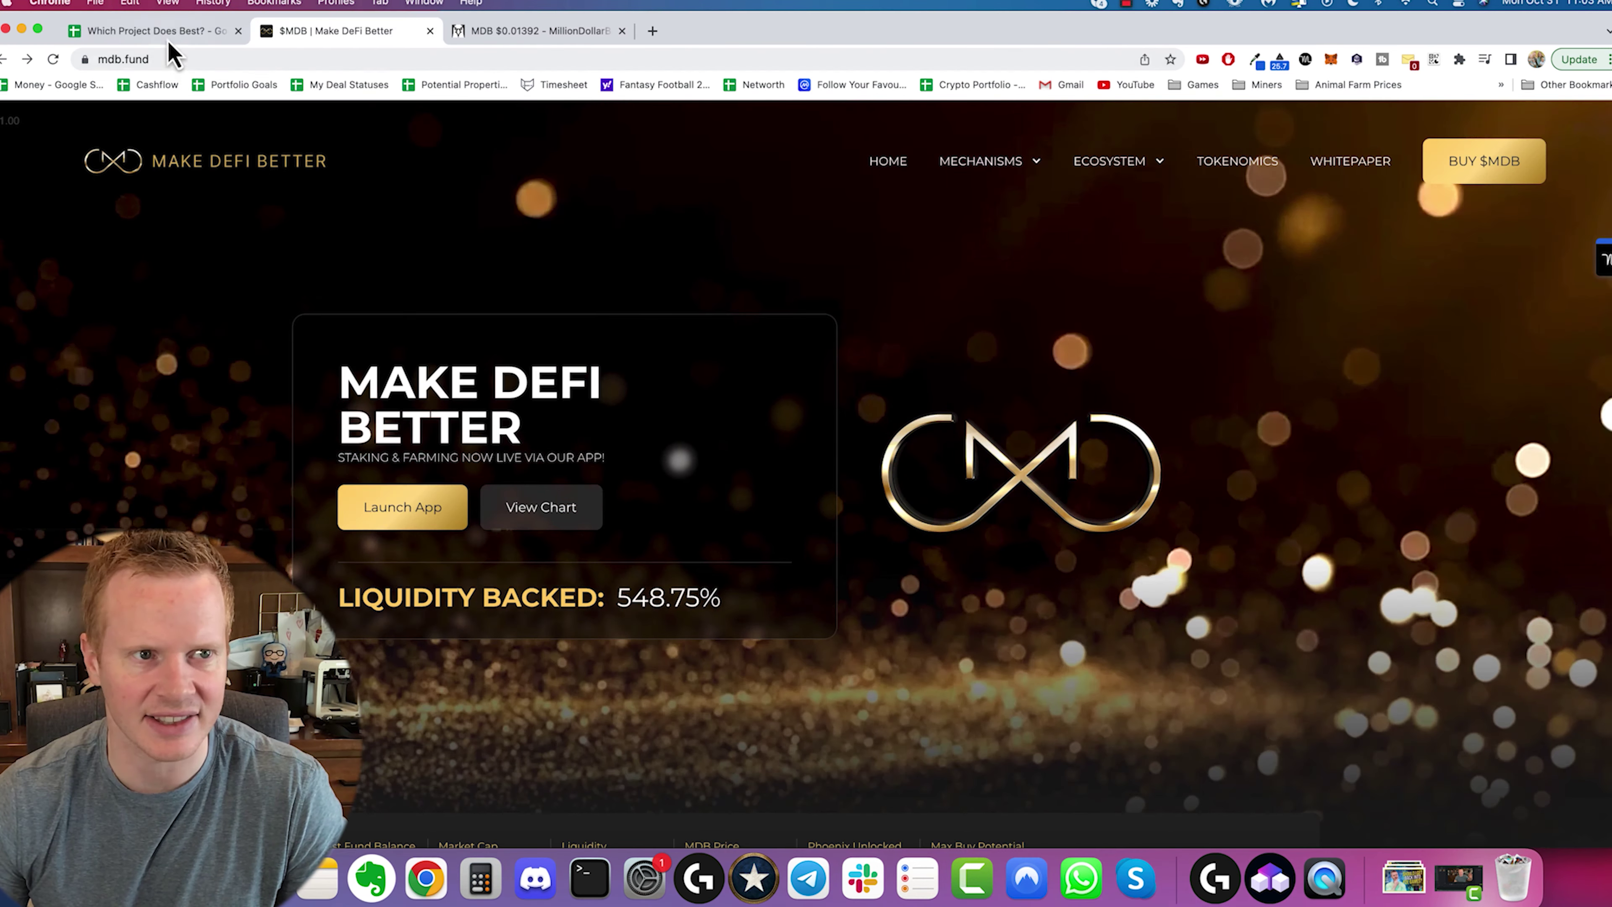
left_click(159, 32)
key("cmd+v")
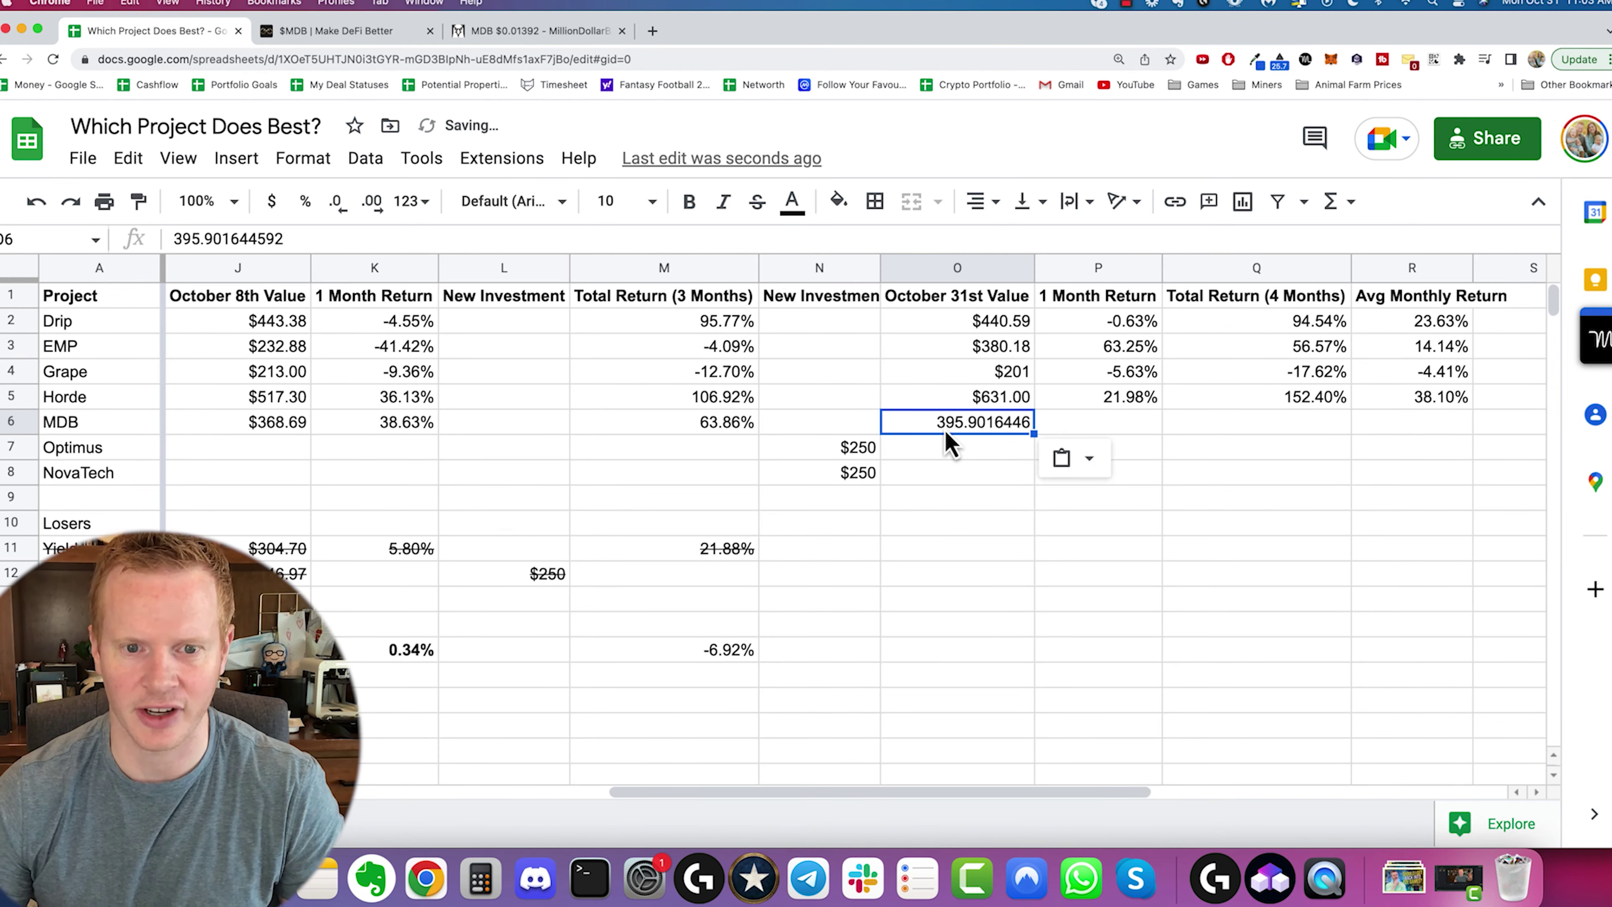
left_click(267, 202)
Step: Copy Horde's 1 Month Return formula down to MDB's row
key("Right")
key("Up")
key("cmd+c")
key("Down")
key("cmd+v")
key("Right")
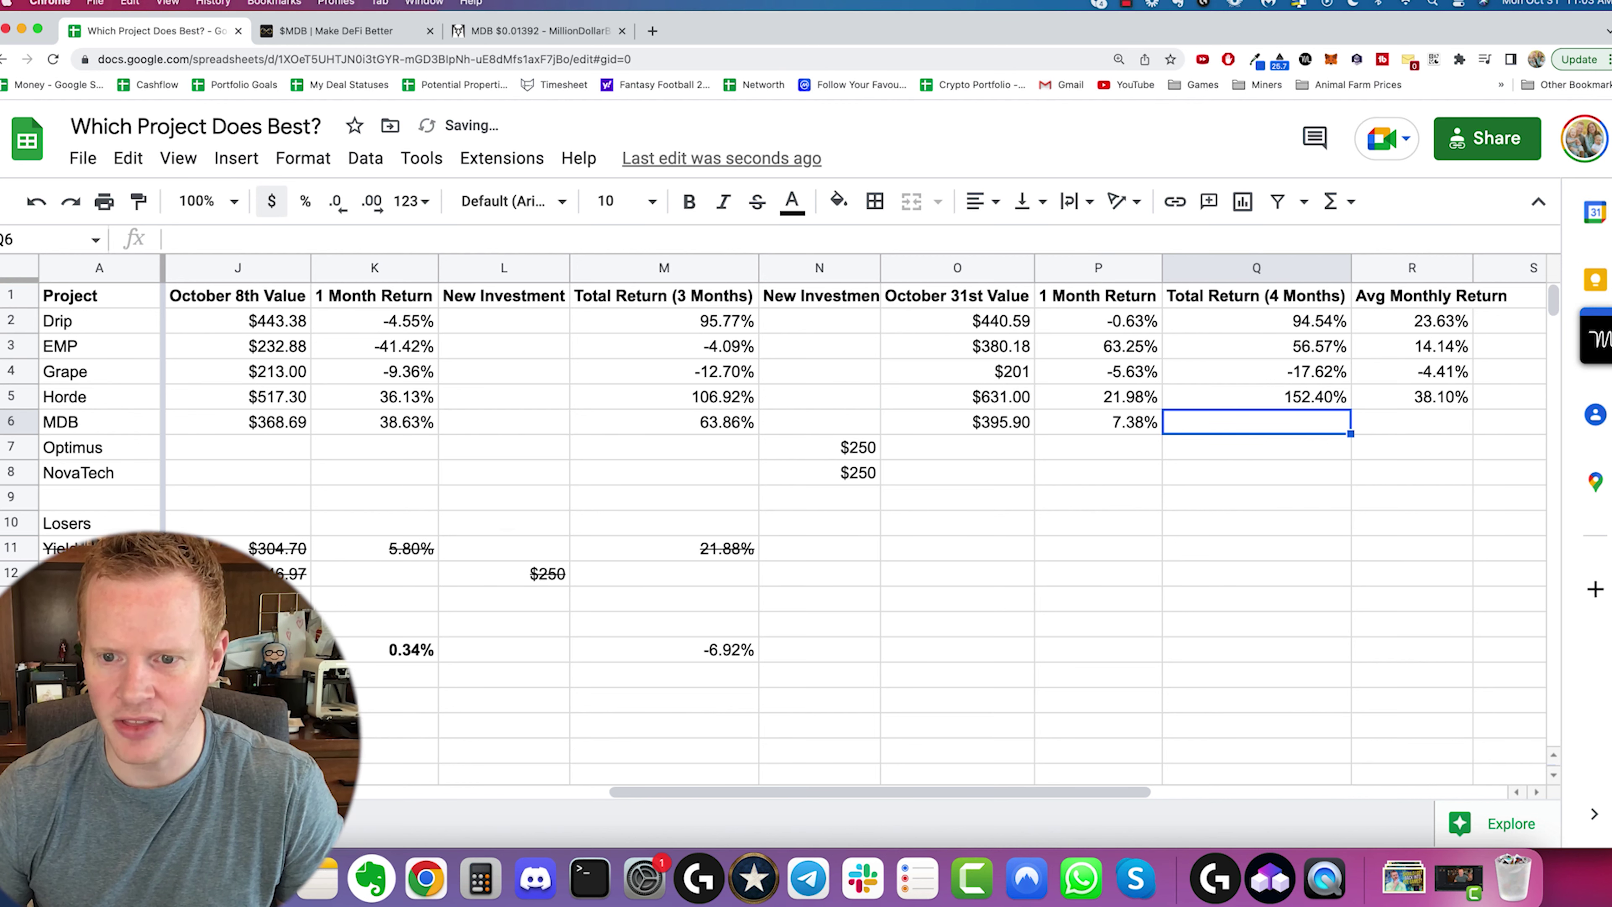
Step: Try to copy Horde's Total Return (4 Months) formula down to MDB's row
key("Up")
key("cmd+c")
key("Down")
key("cmd+v")
key("Right")
key("Left")
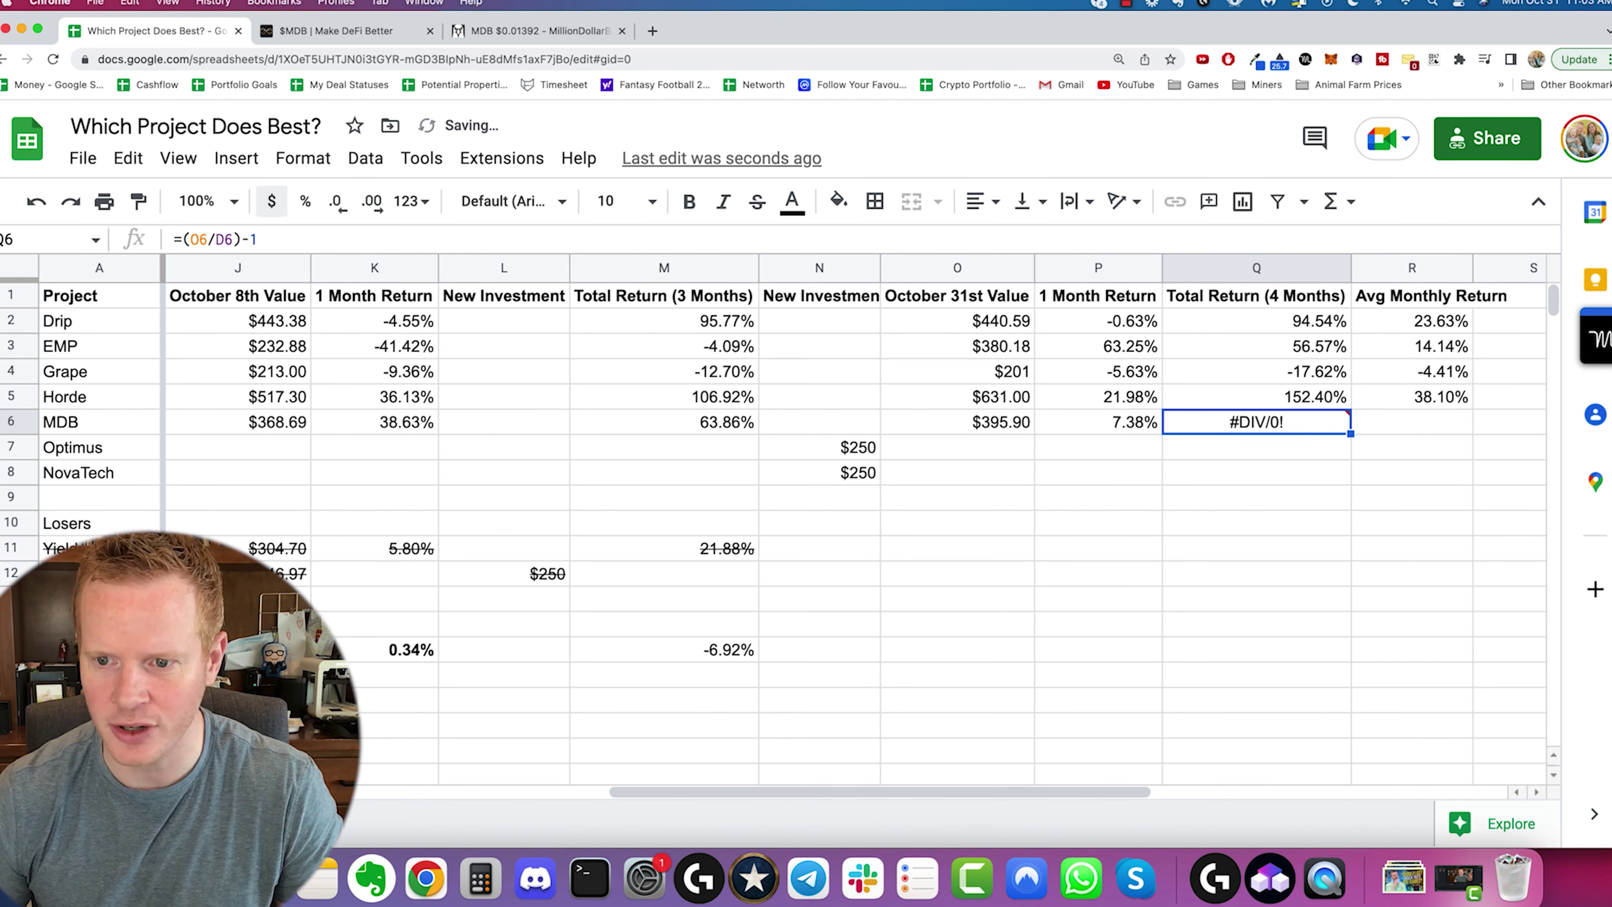
Step: Examine MDB's earlier values and returns along its row, back to the New Investment column before August 26th
key("Left")
key("Left")
key("Left")
key("Left")
key("Left")
key("Left")
key("Left")
key("Left")
key("Left")
key("Left")
key("Right")
key("Right")
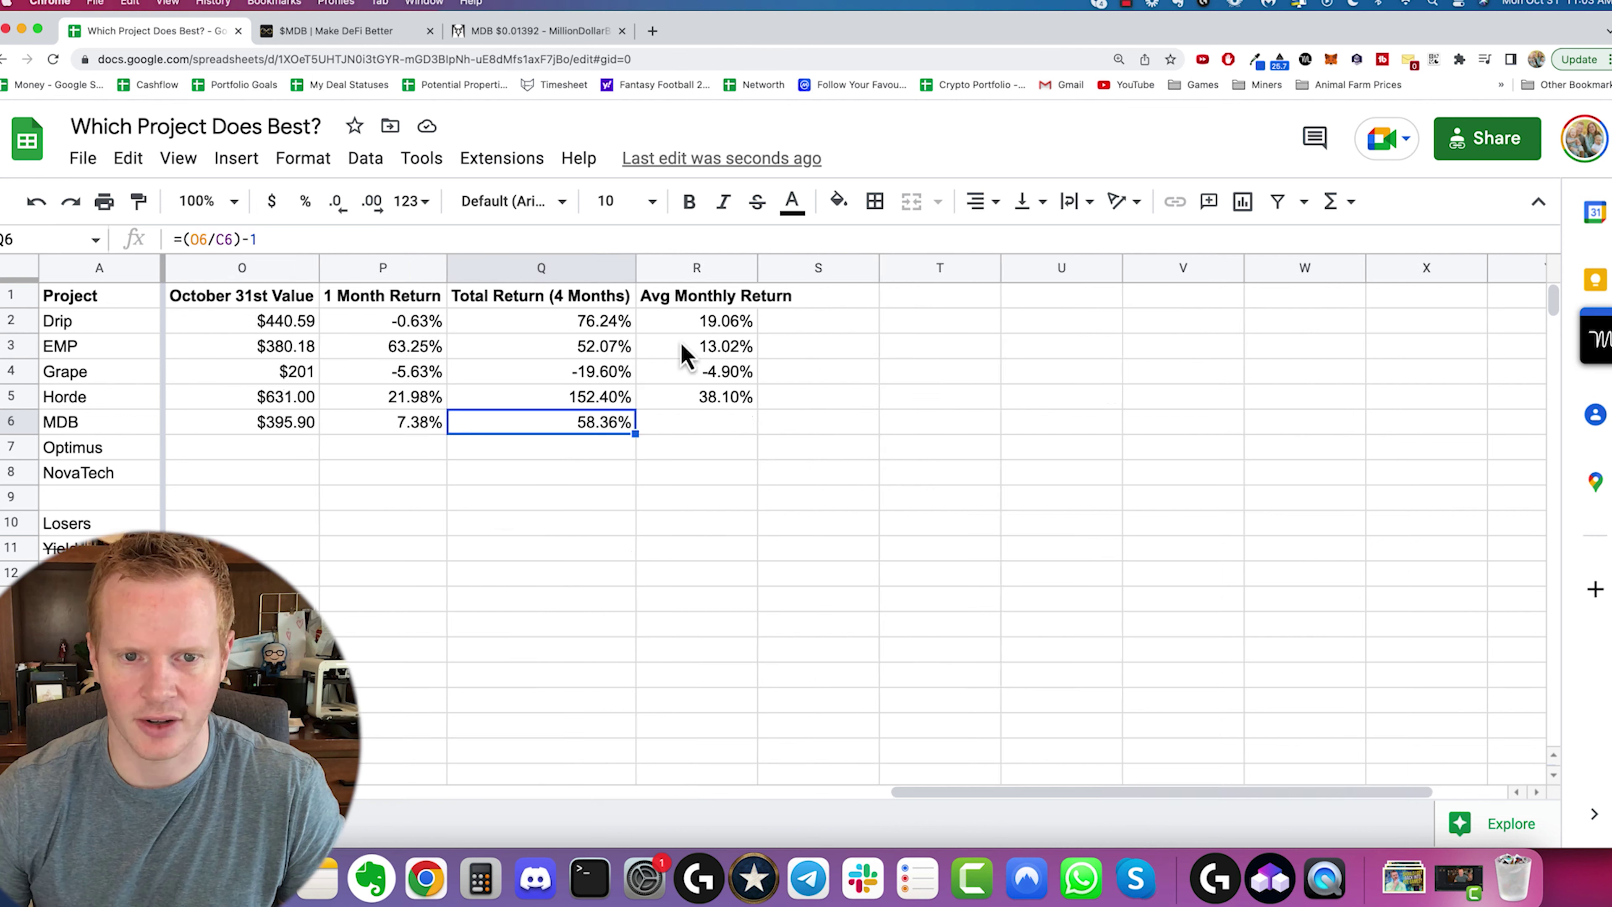
Step: Inspect the Avg Monthly Return cells of Drip, EMP and Grape
left_click(663, 329)
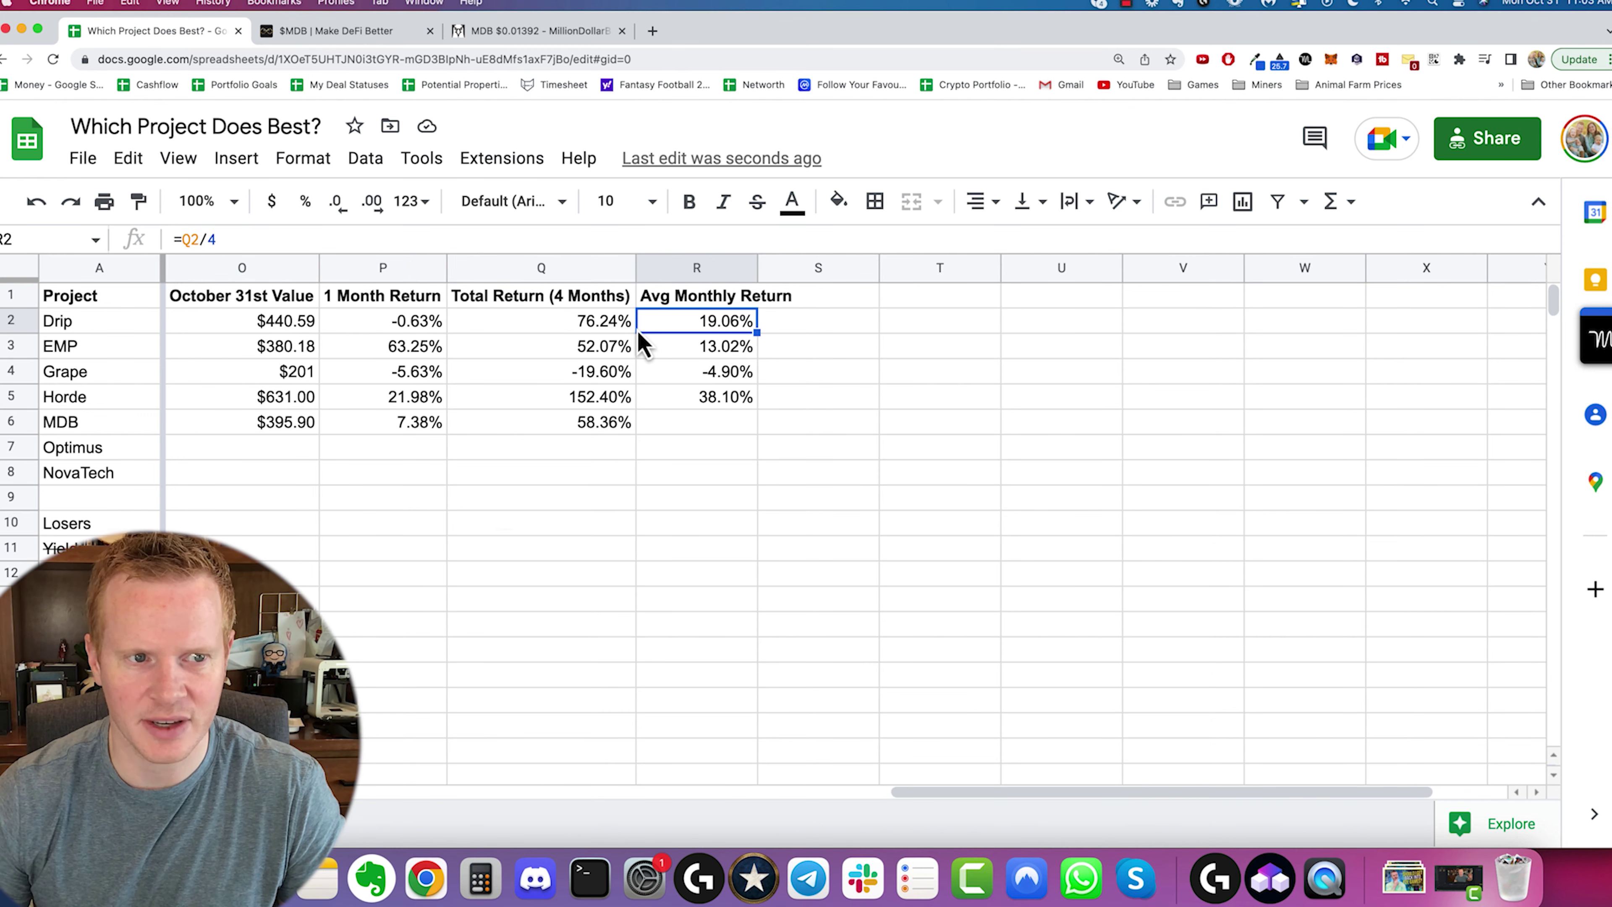
key("Left")
left_click(694, 350)
left_click(698, 375)
Step: Compare the Amount Invested and Starting Value (July 2nd) columns for Drip through Horde, and check Drip's Total Return (4 Months) formula
scroll(694, 377, "left", 10)
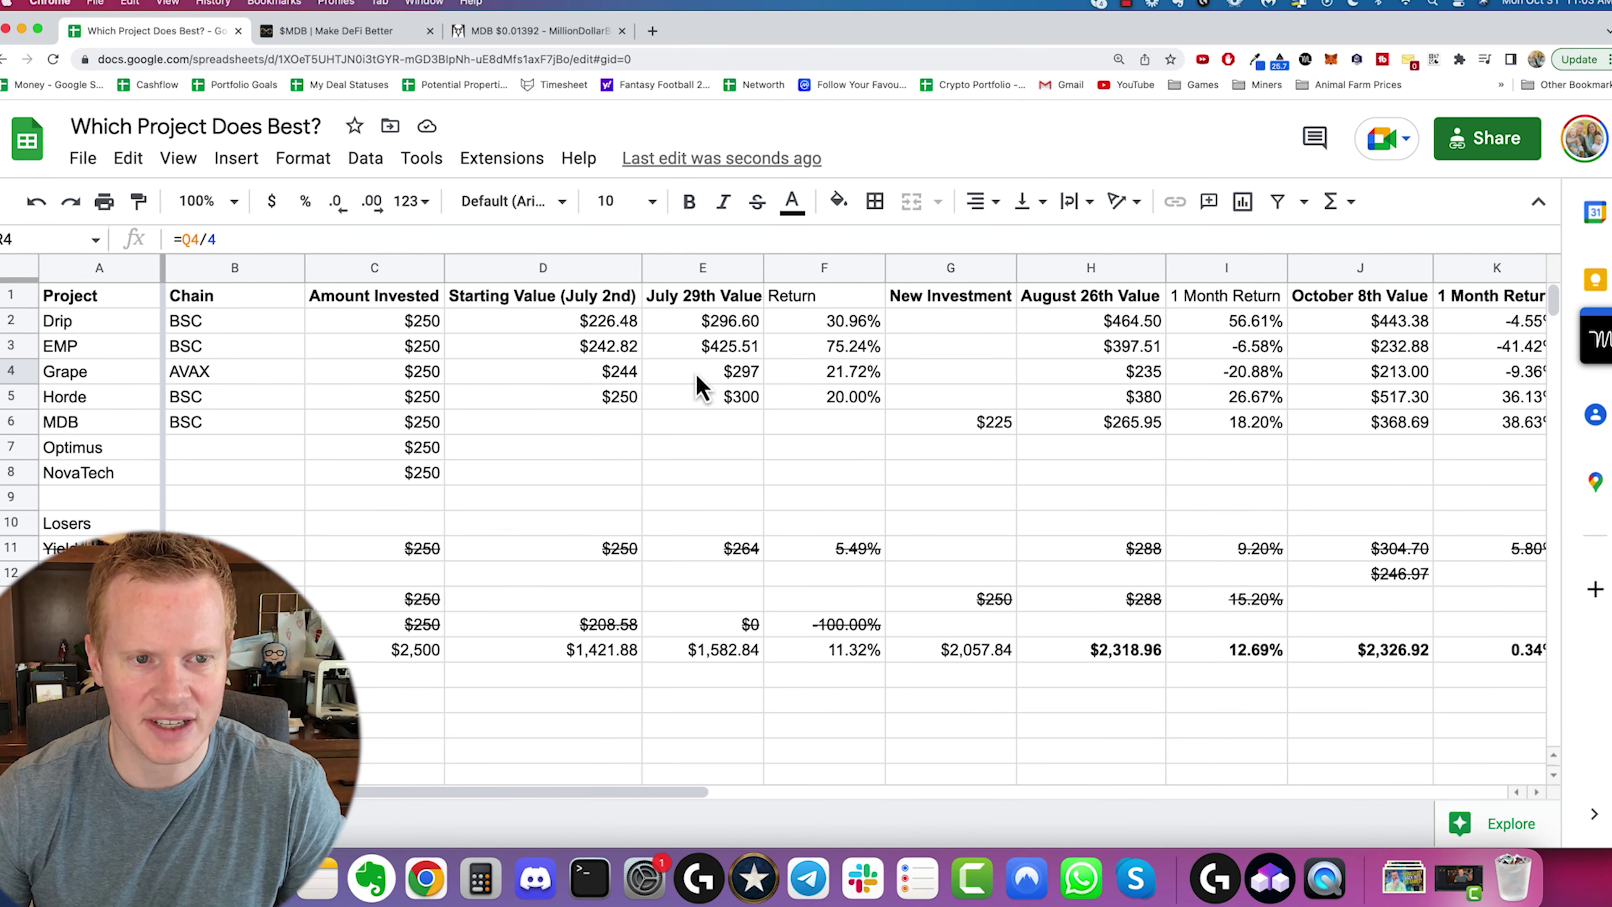
left_click(427, 329)
left_click(431, 396)
left_click(574, 327)
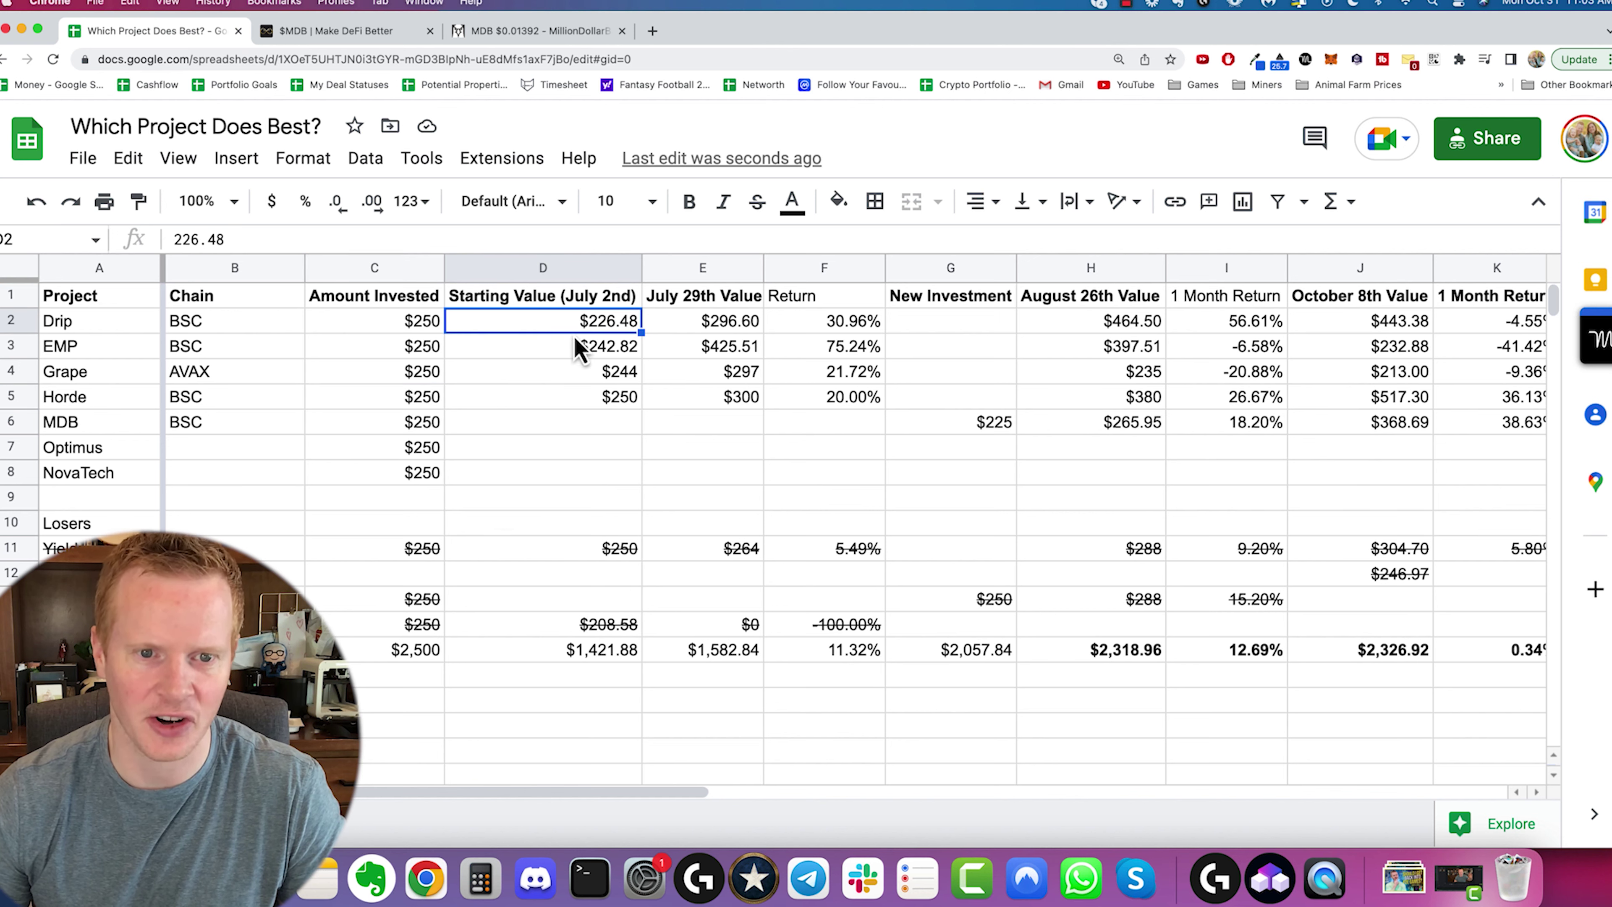
left_click(596, 397)
left_click(601, 326, "shift")
scroll(612, 408, "right", 10)
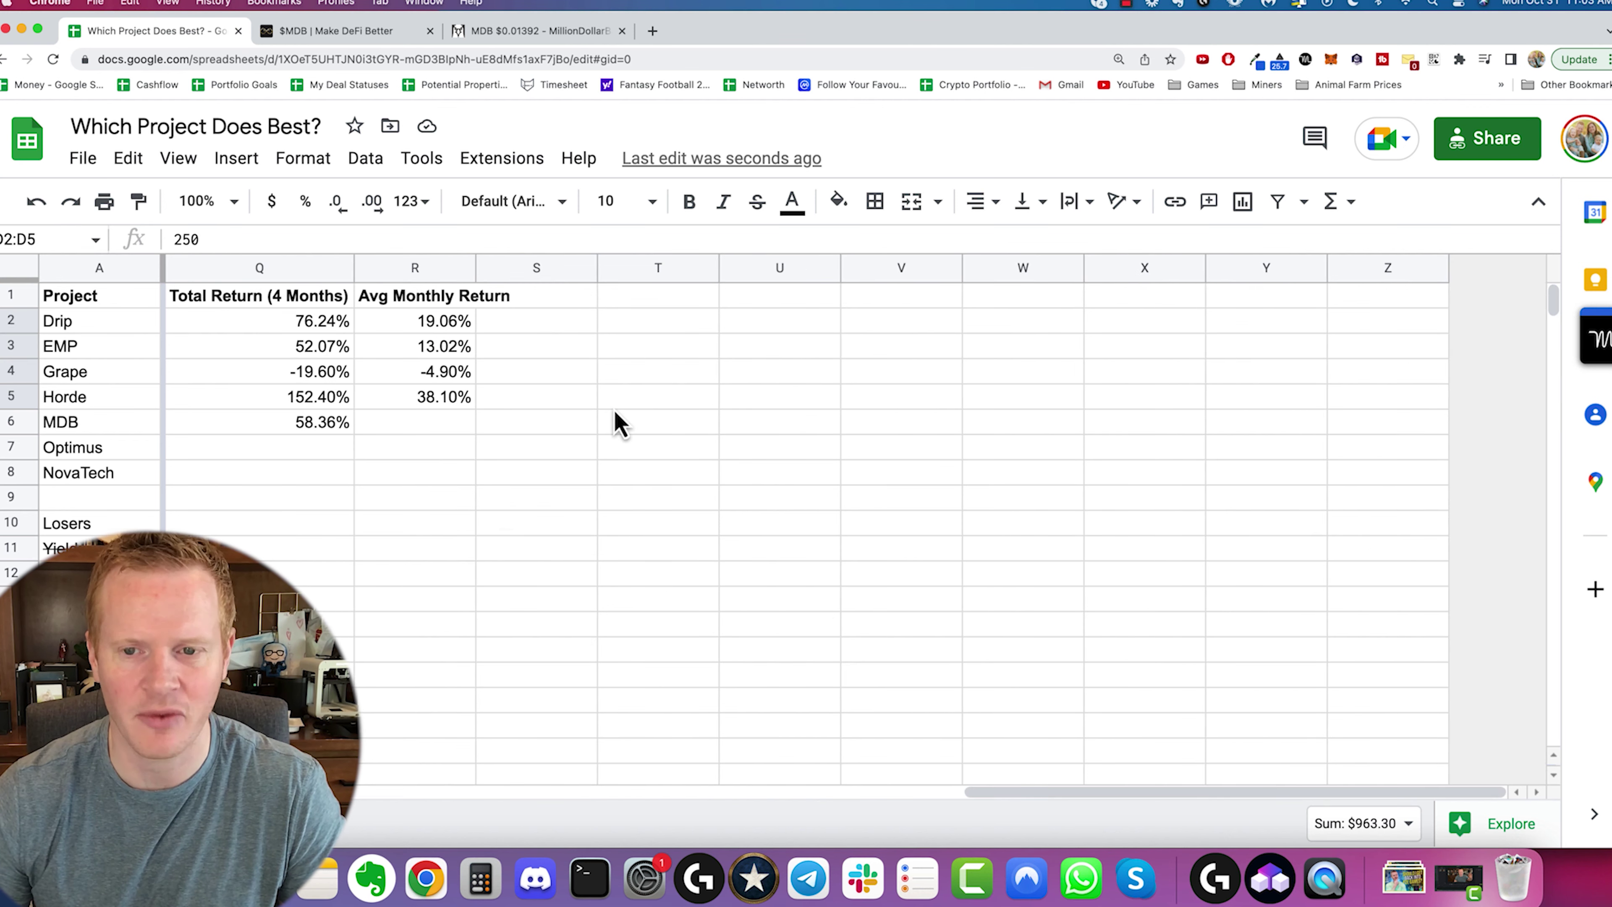
scroll(492, 371, "left", 3)
scroll(723, 377, "left", 2)
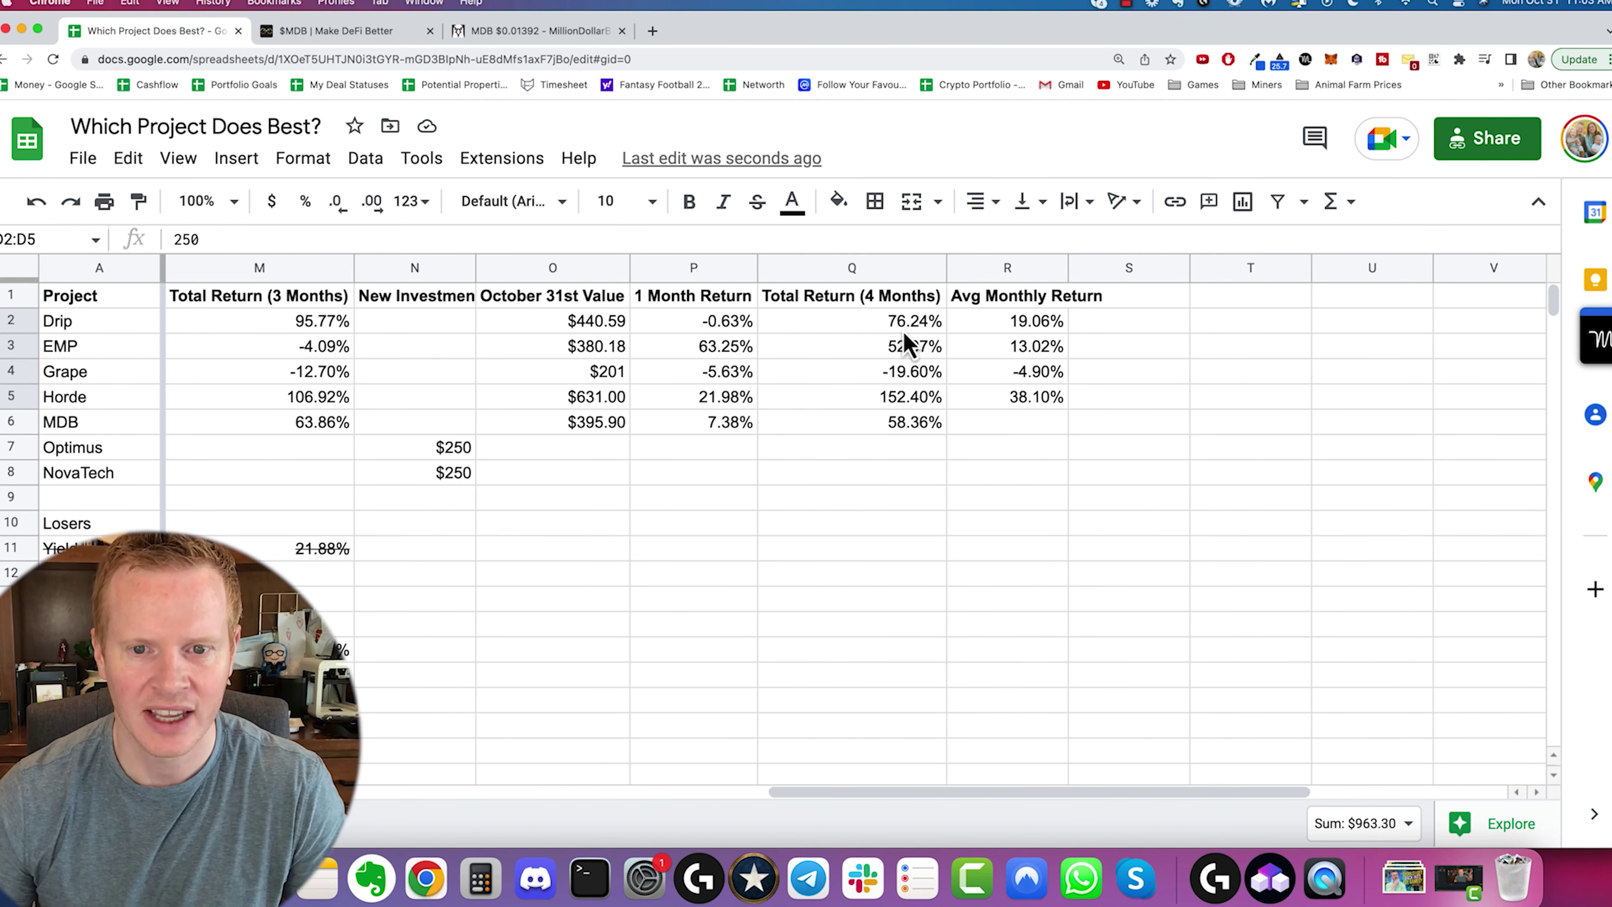
left_click(915, 325)
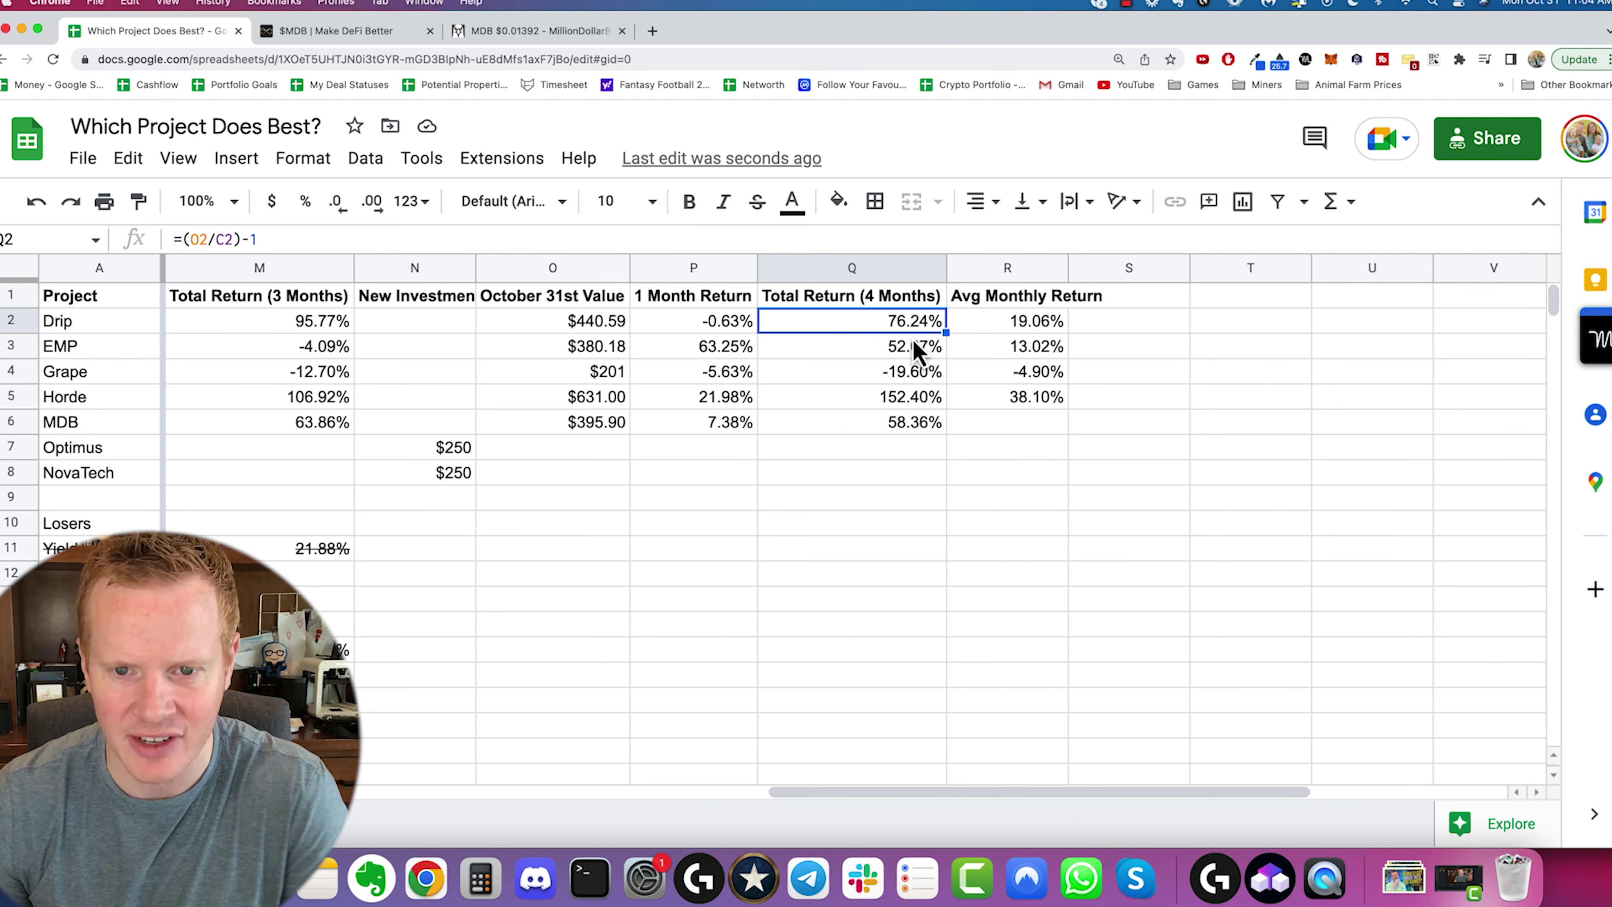
Step: Check the Total Return (4 Months) formulas of EMP, Grape, Horde and MDB one after another
left_click(901, 352)
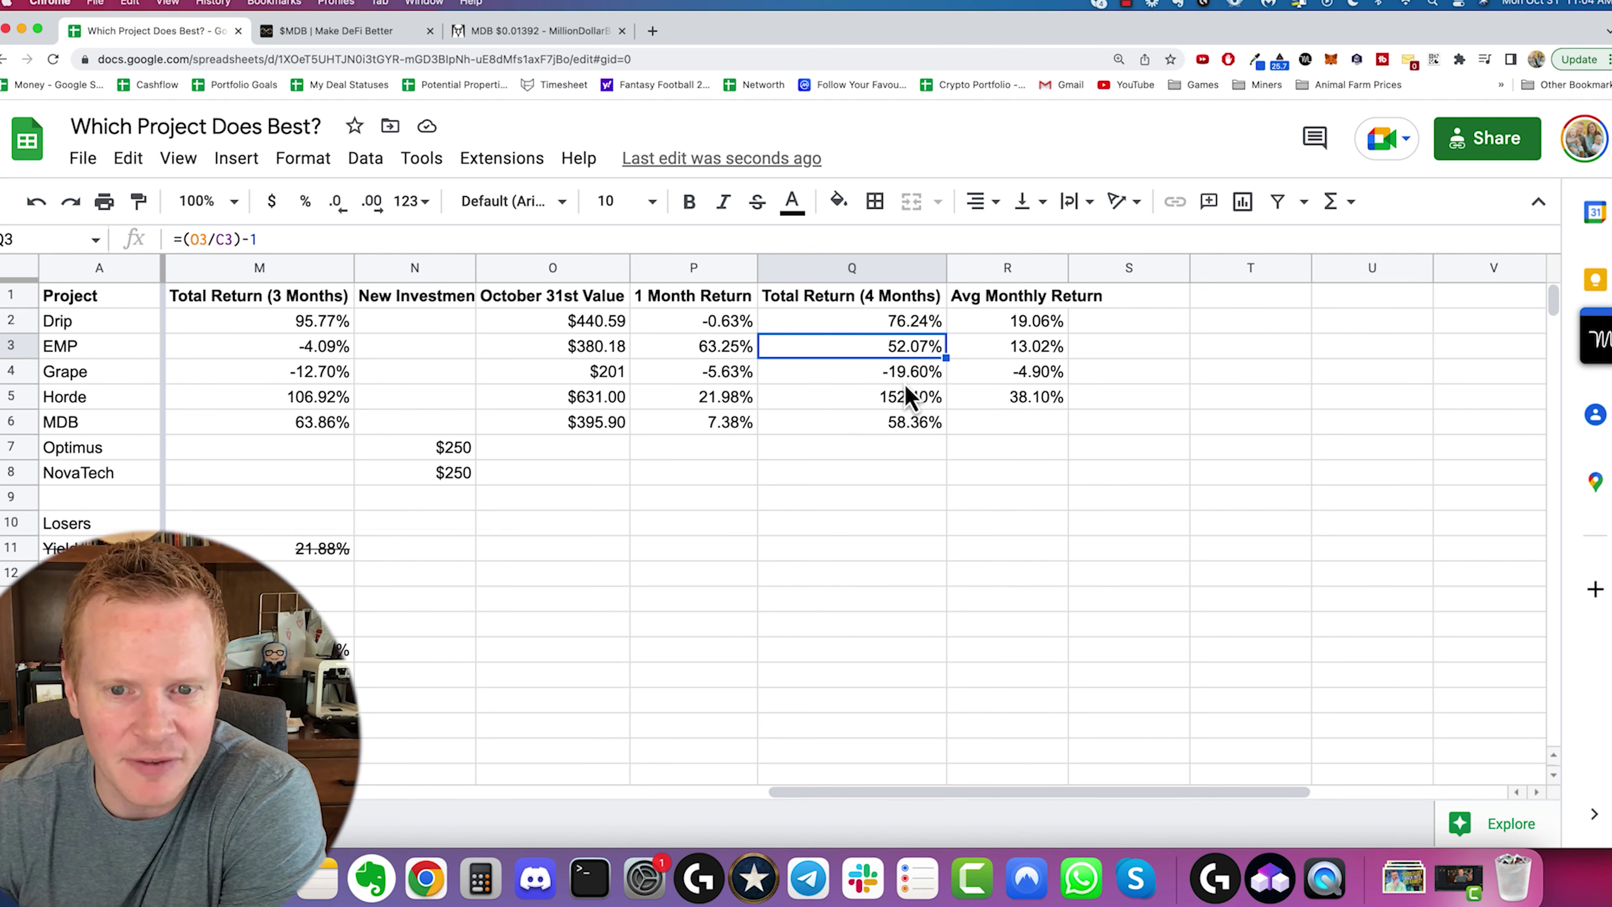
left_click(909, 379)
left_click(898, 399)
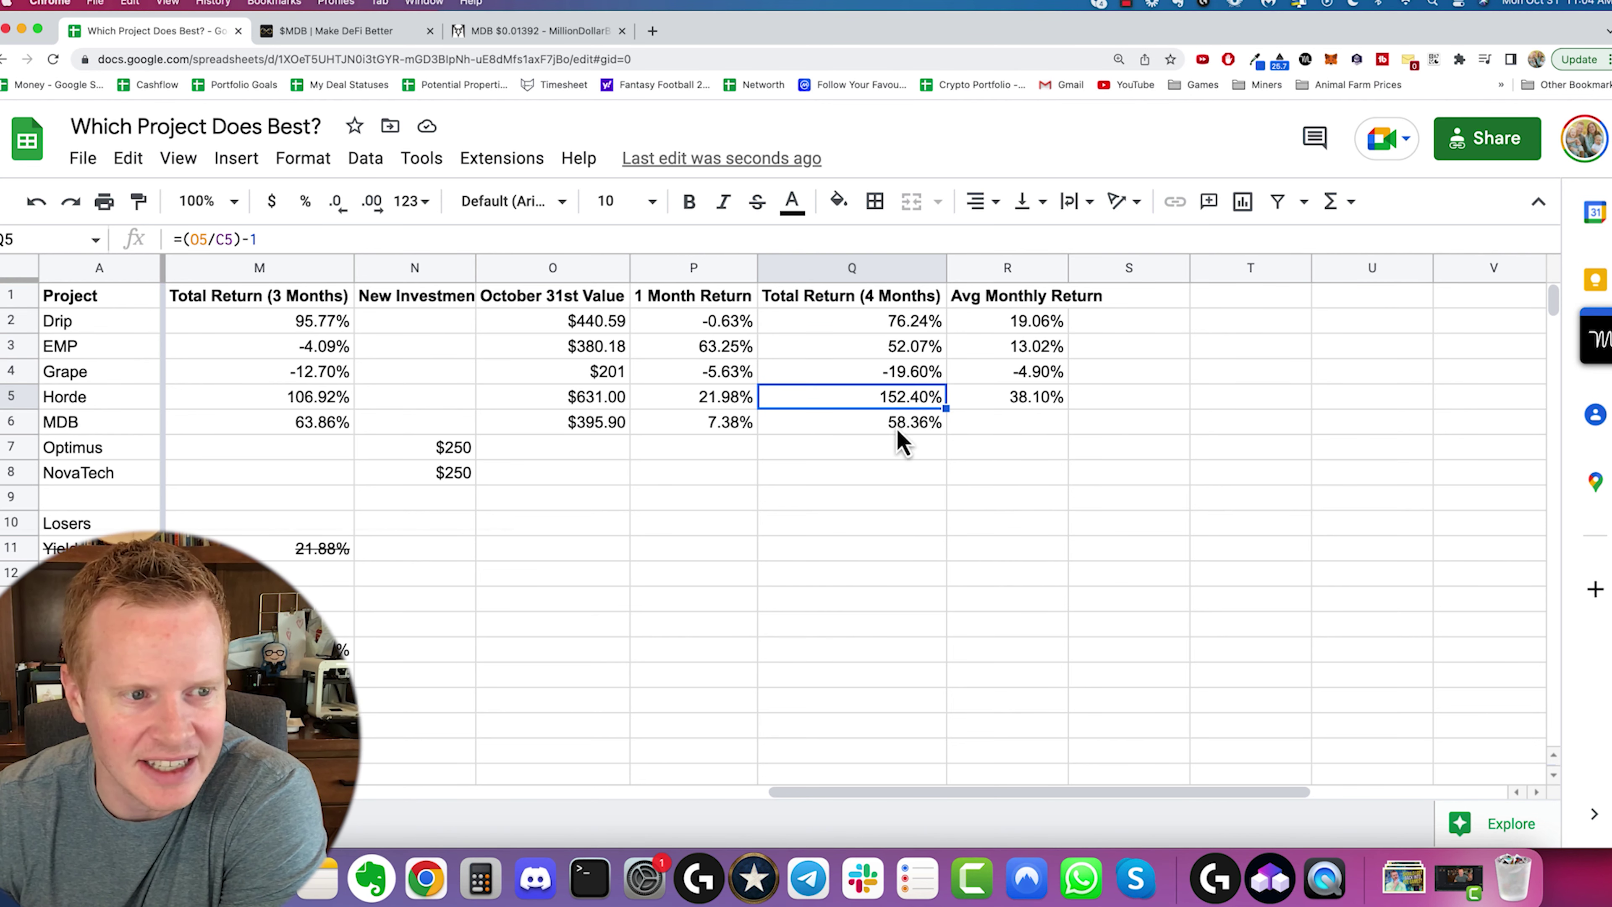
key("Down")
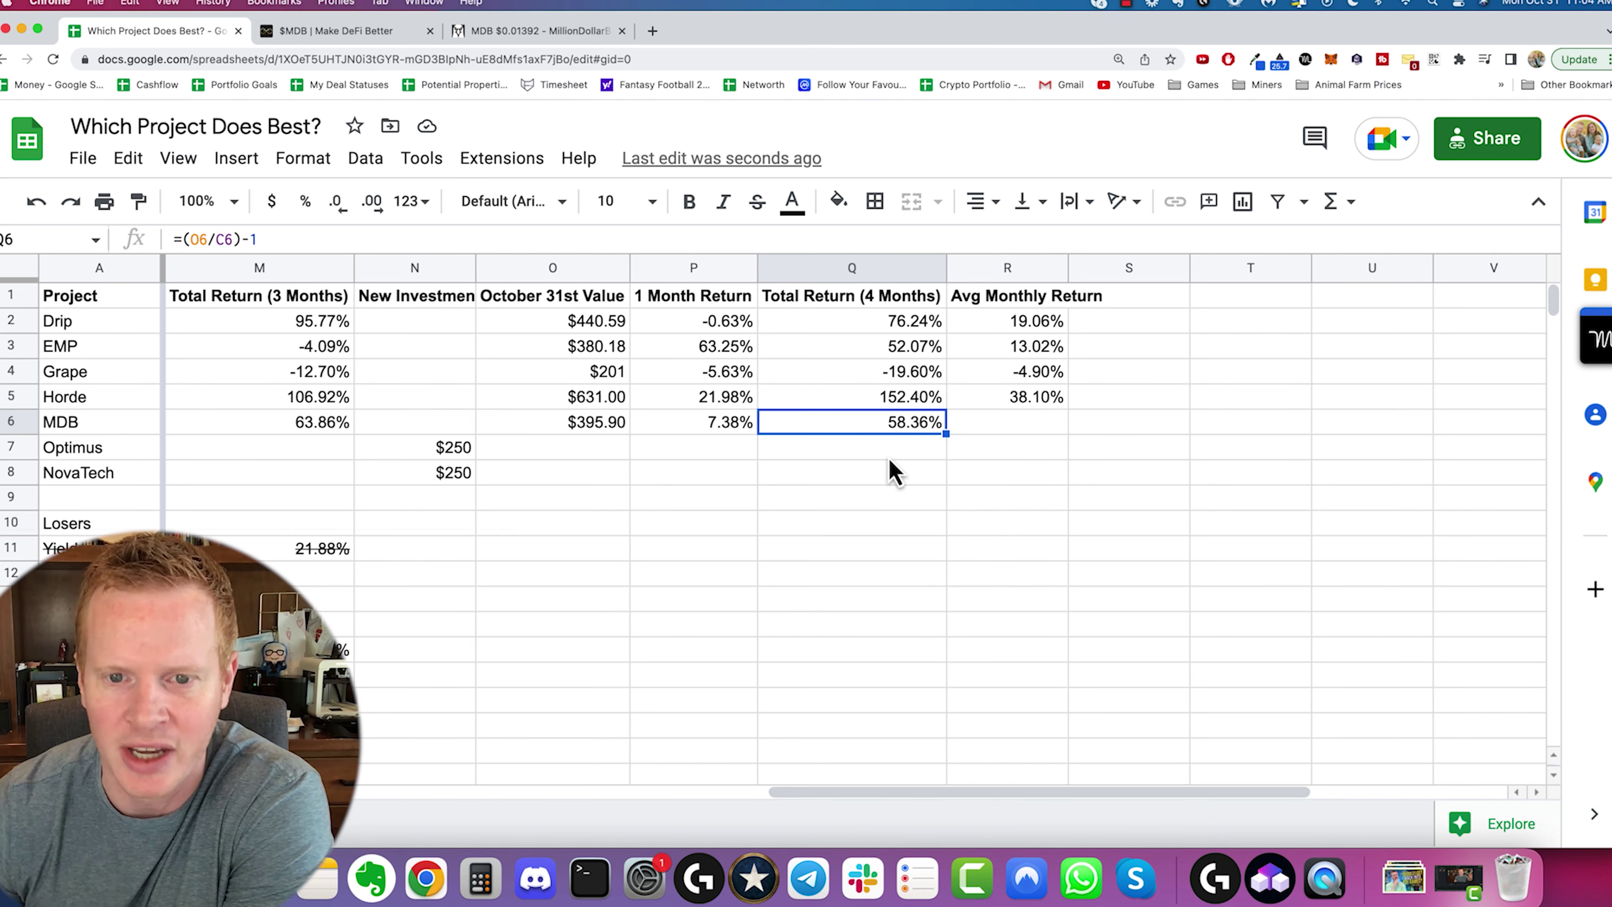
Step: Fill the Avg Monthly Return formula down from Horde to MDB's row, and select Optimus's October 31st Value cell
left_click(1053, 420)
key("ctrl+d")
key("Down")
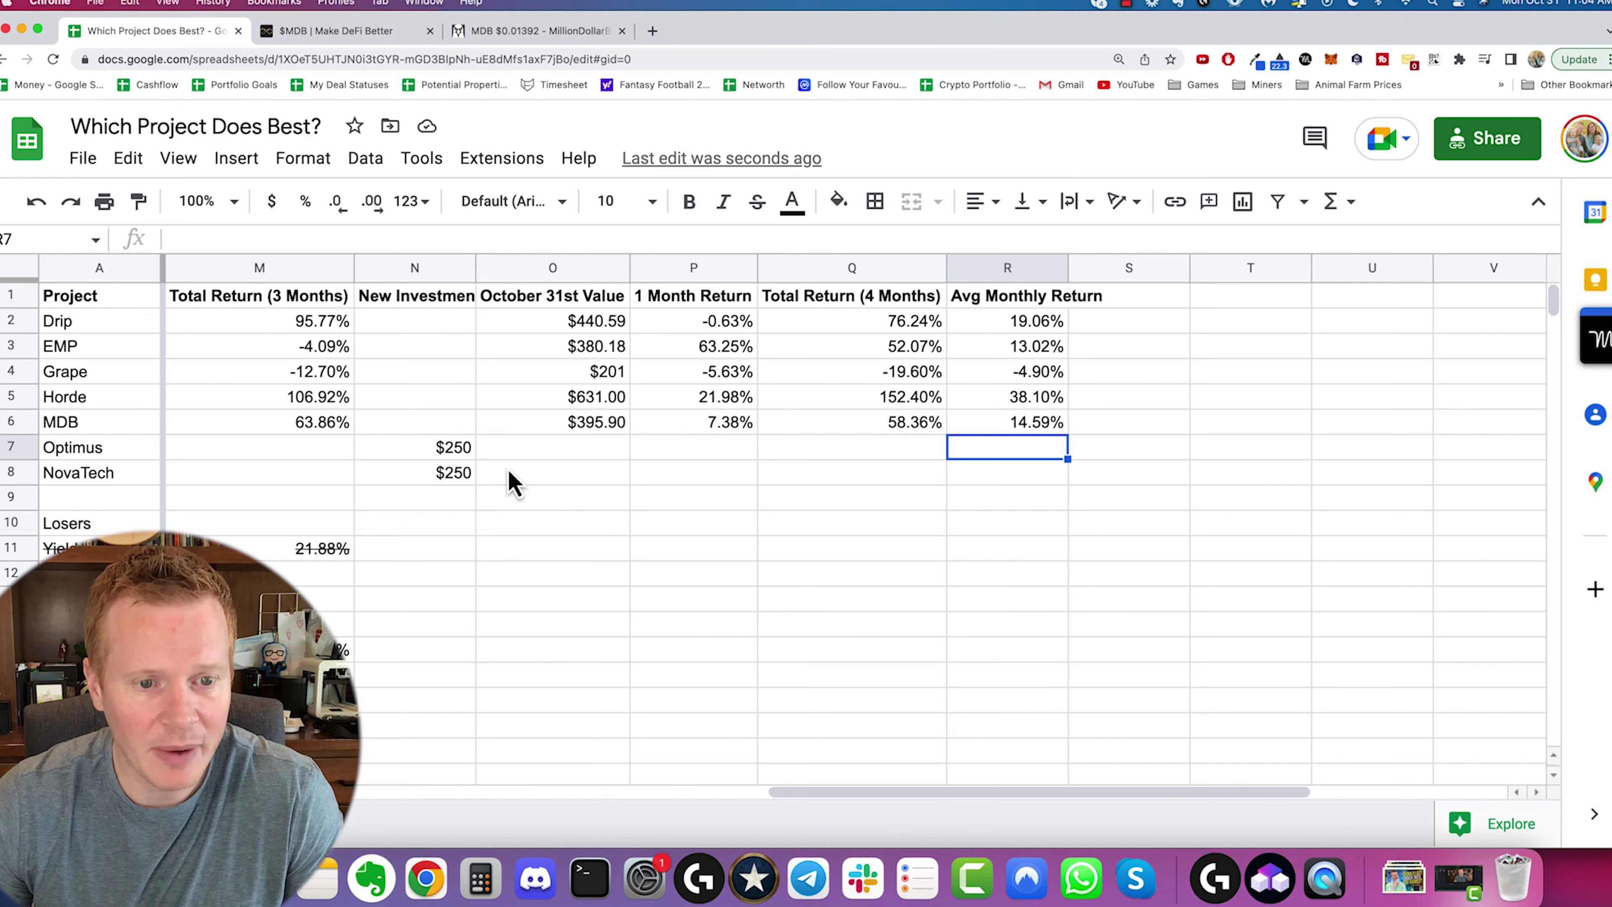
left_click(509, 456)
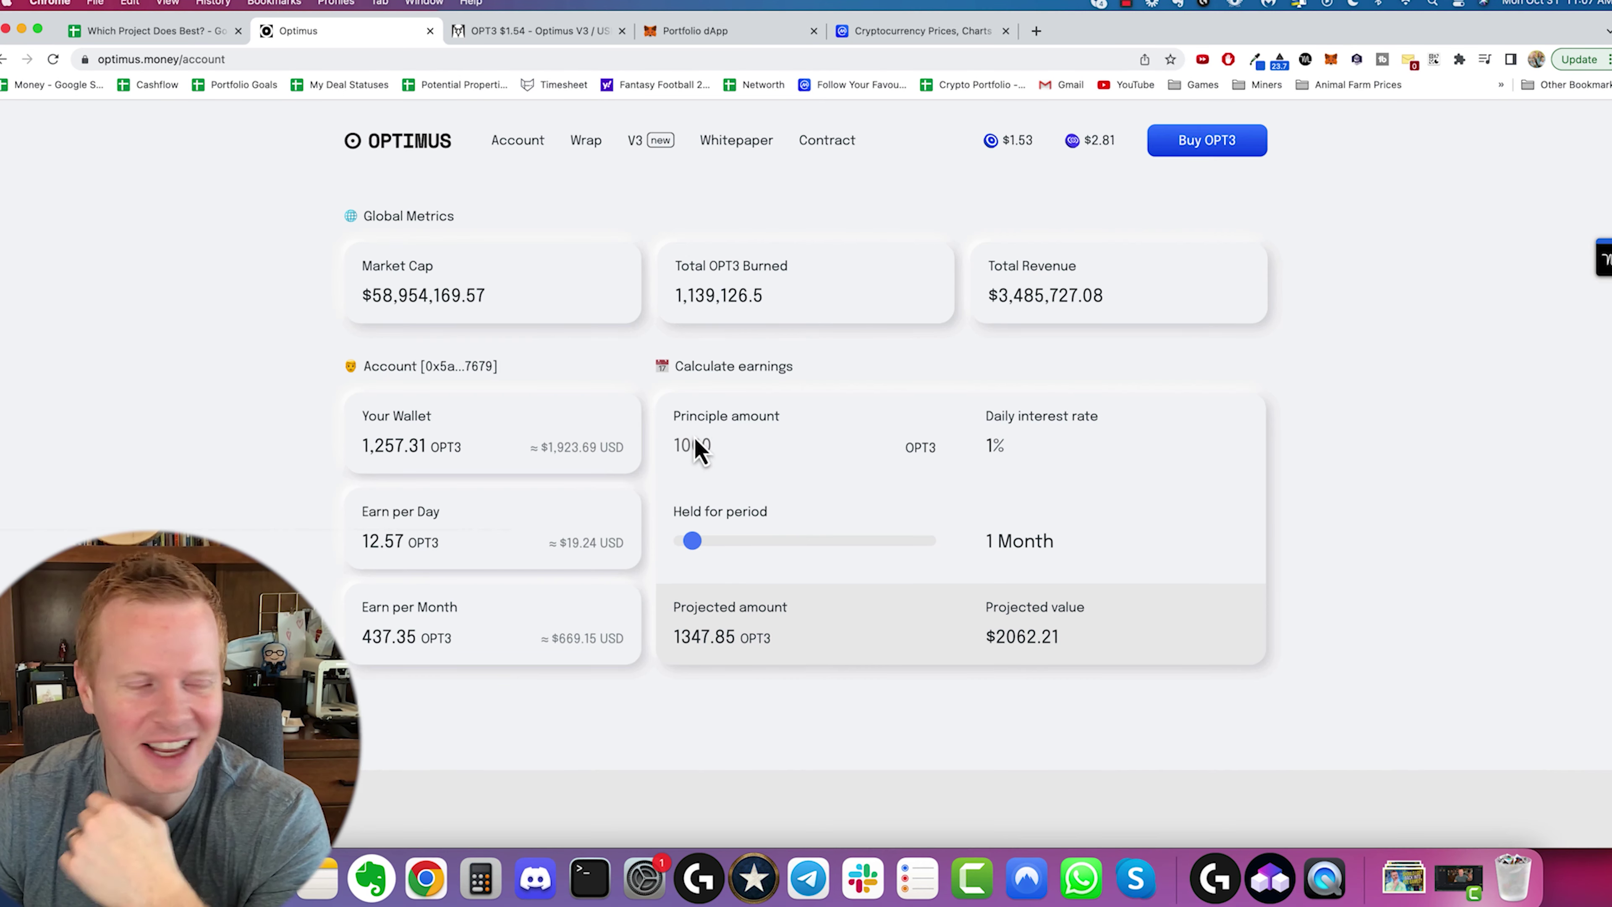
Step: Switch to Calculator and divide the $250 Optimus investment by the 1.53 OPT3 price, keeping the calculator over the Optimus account page
left_click(480, 878)
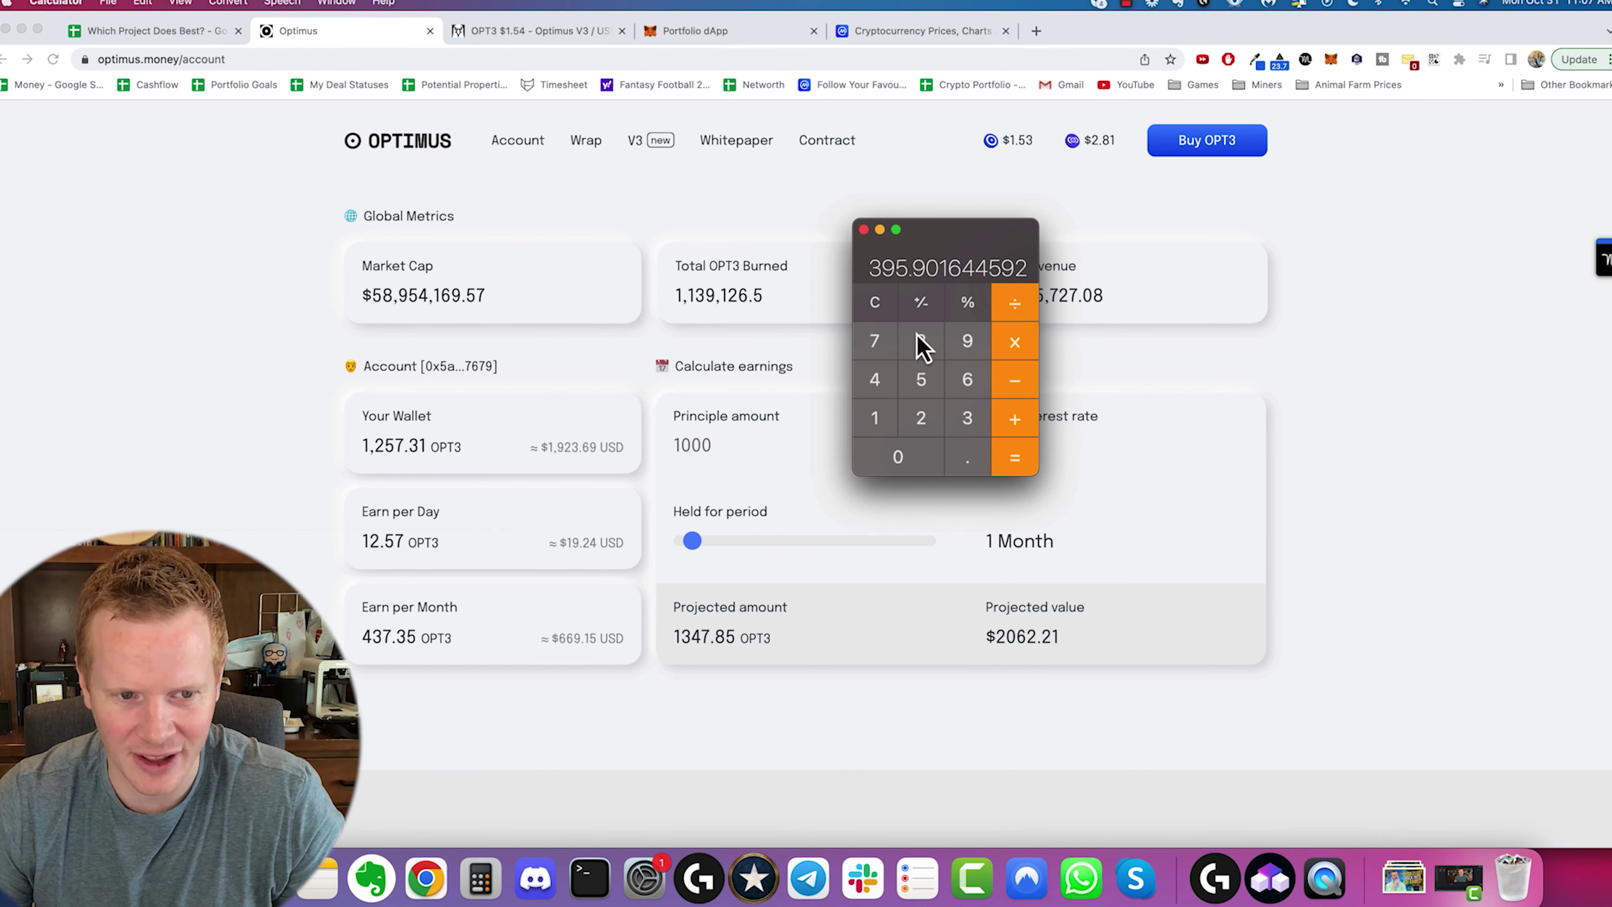
type("25")
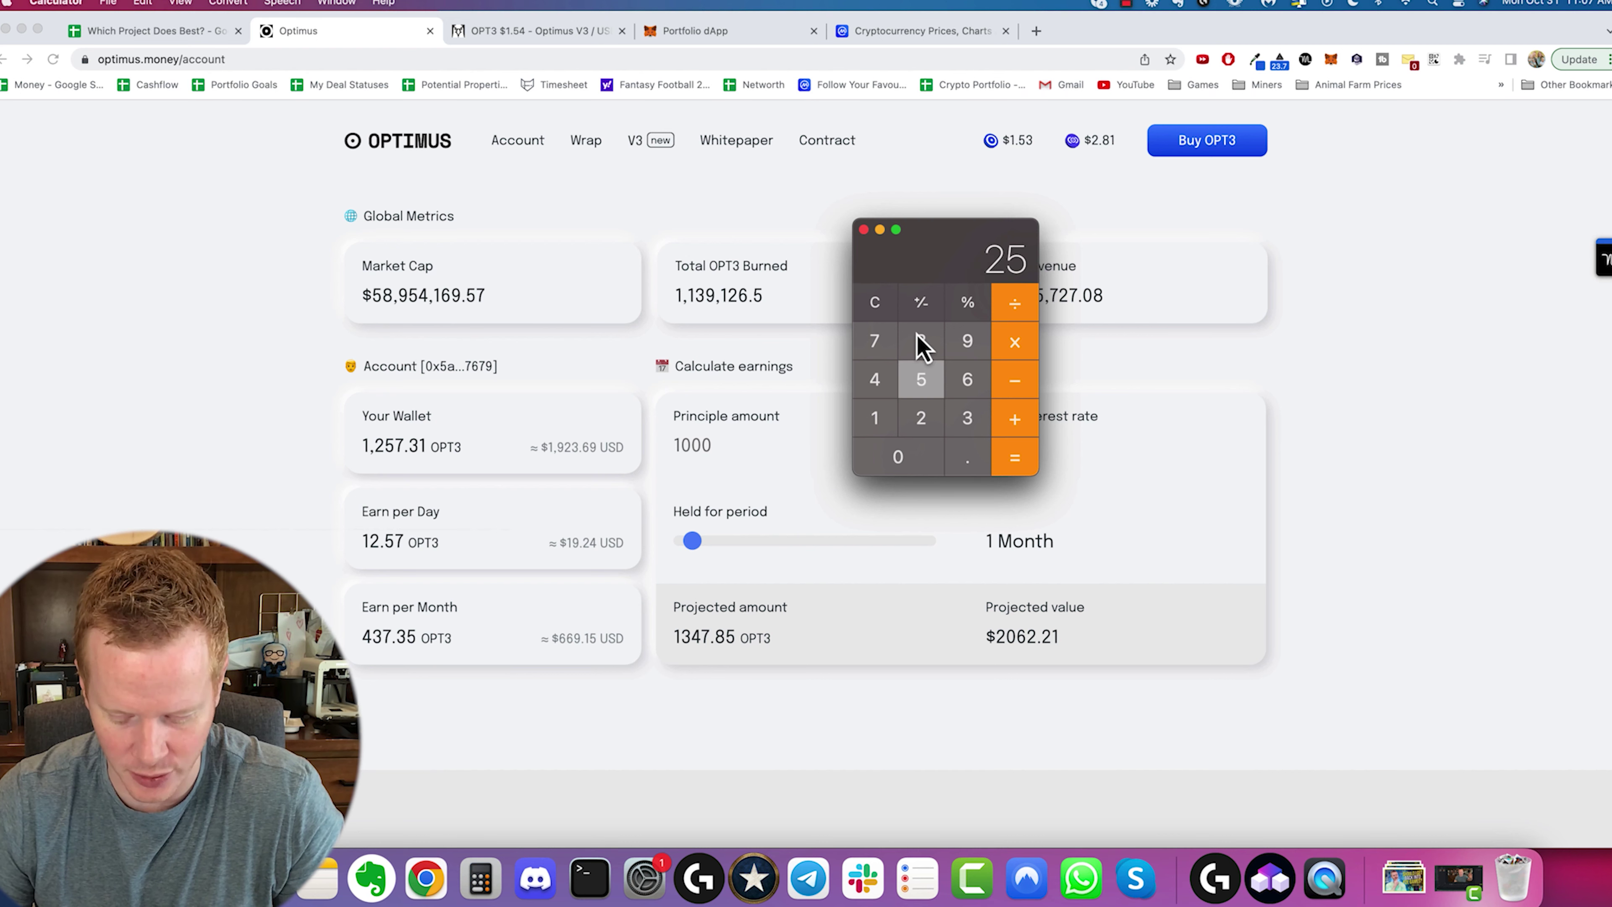
type("0/1.53=")
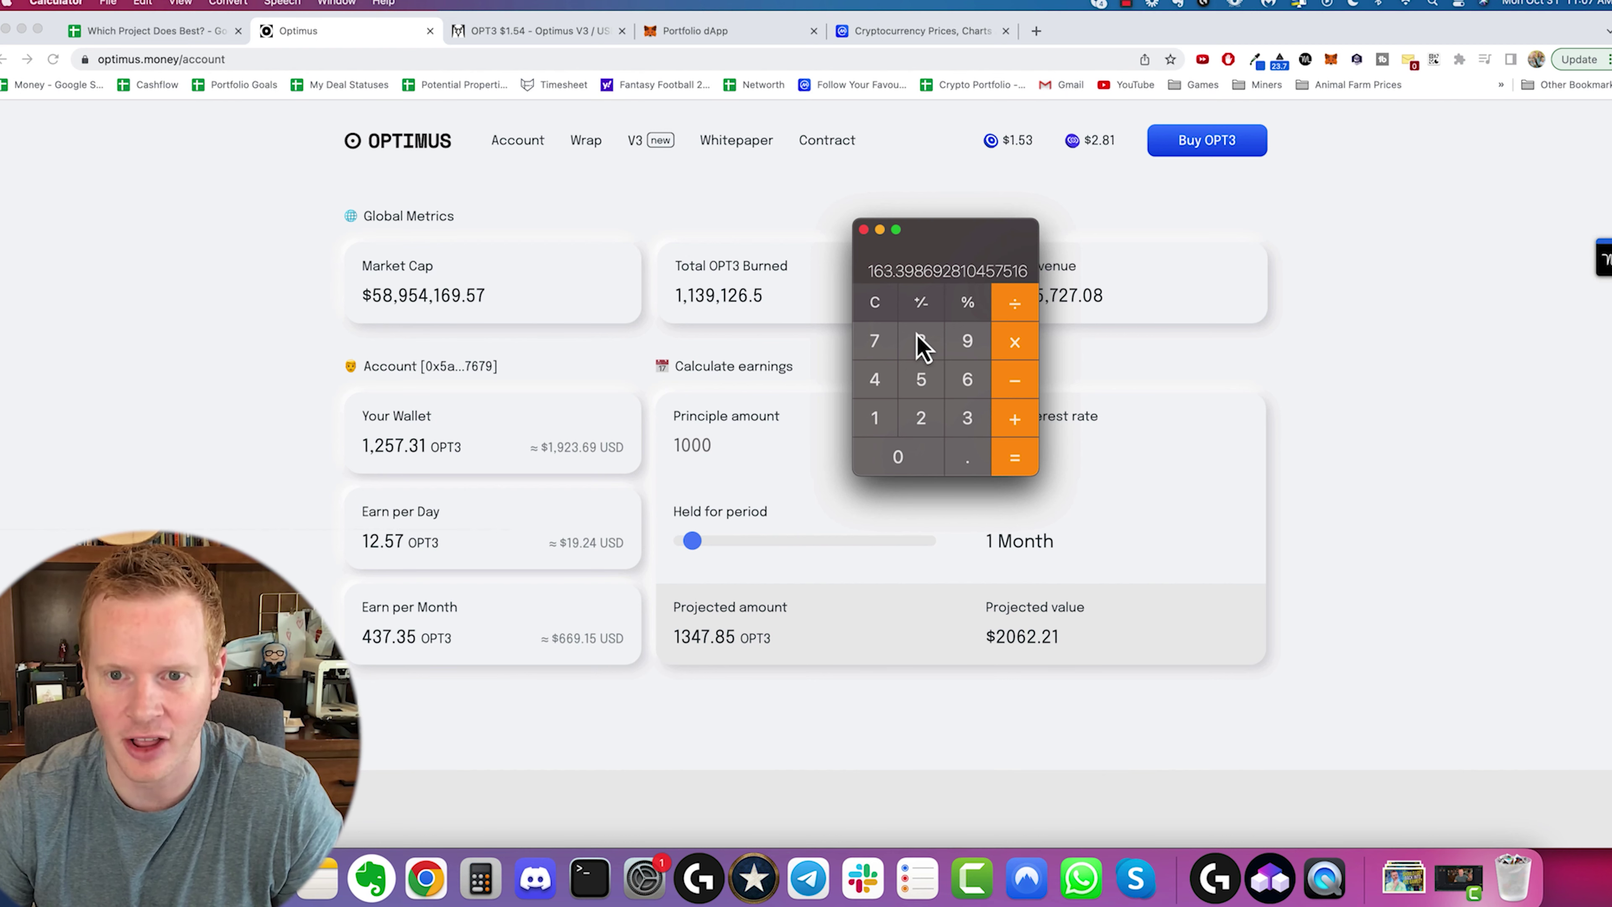
left_click_drag(872, 271, 920, 280)
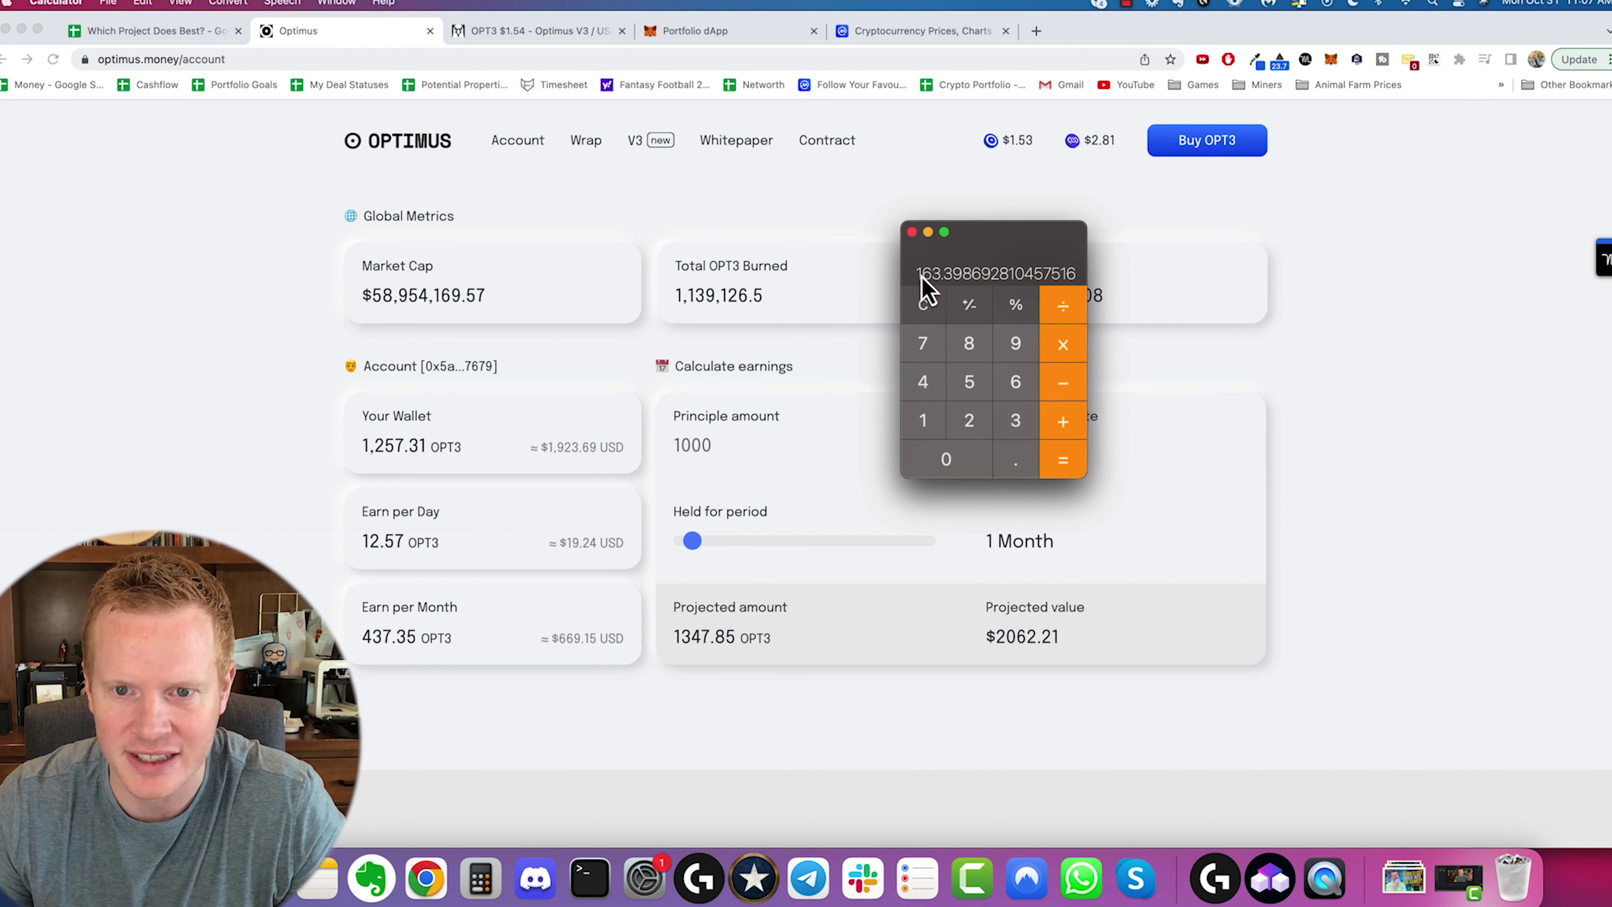
Step: Return to the Optimus account page in the browser and open the MetaMask wallet extension
left_click(1346, 120)
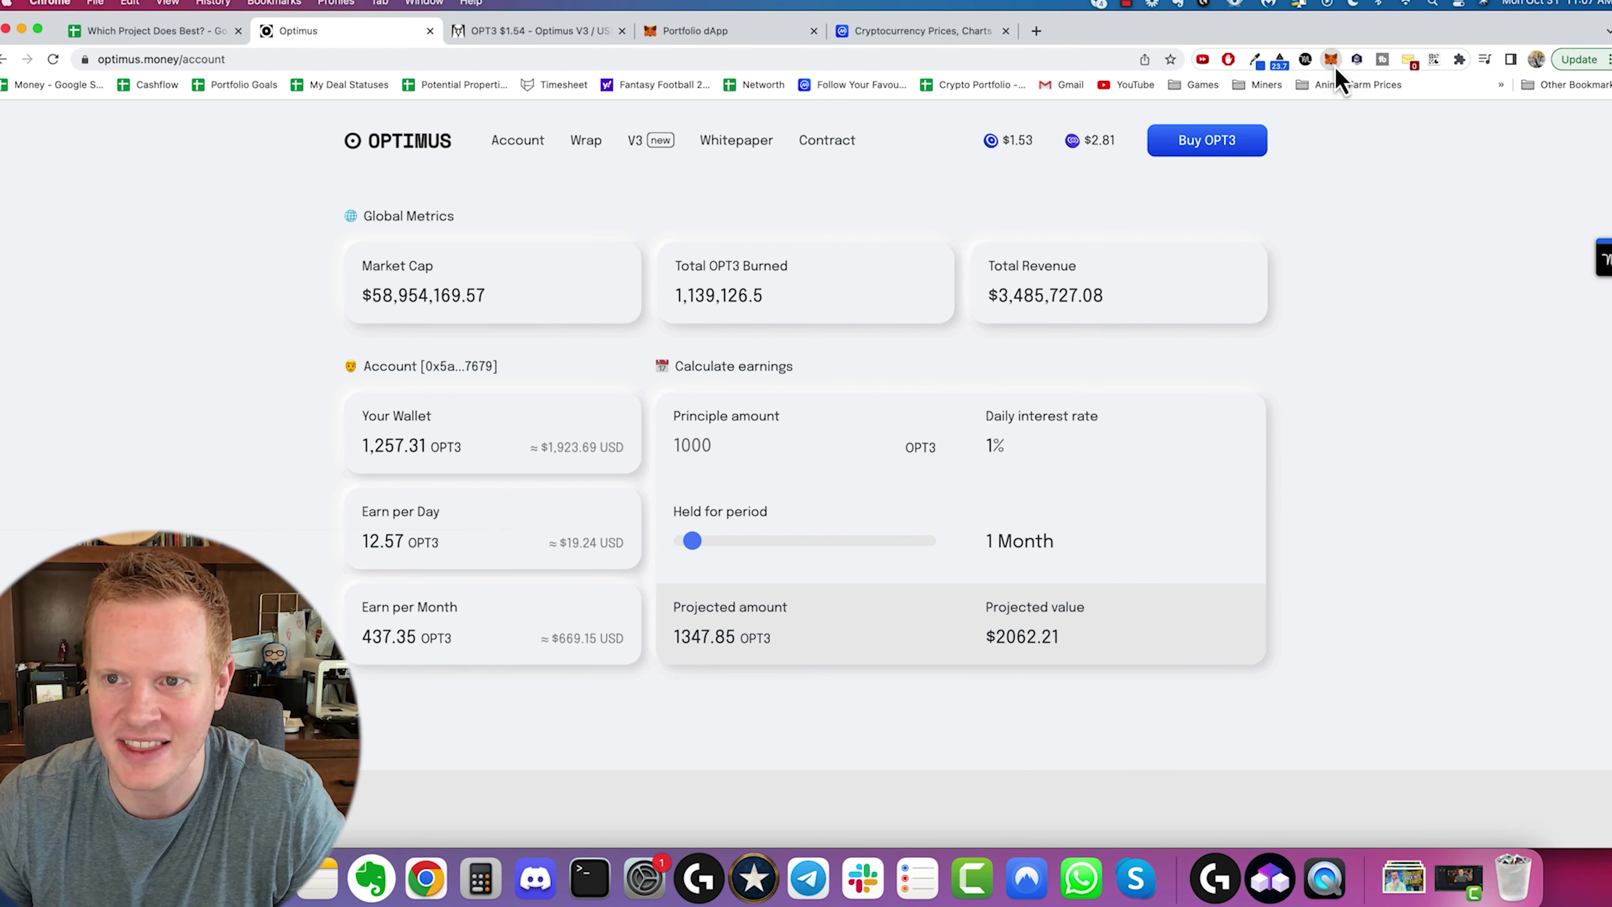
left_click(1330, 59)
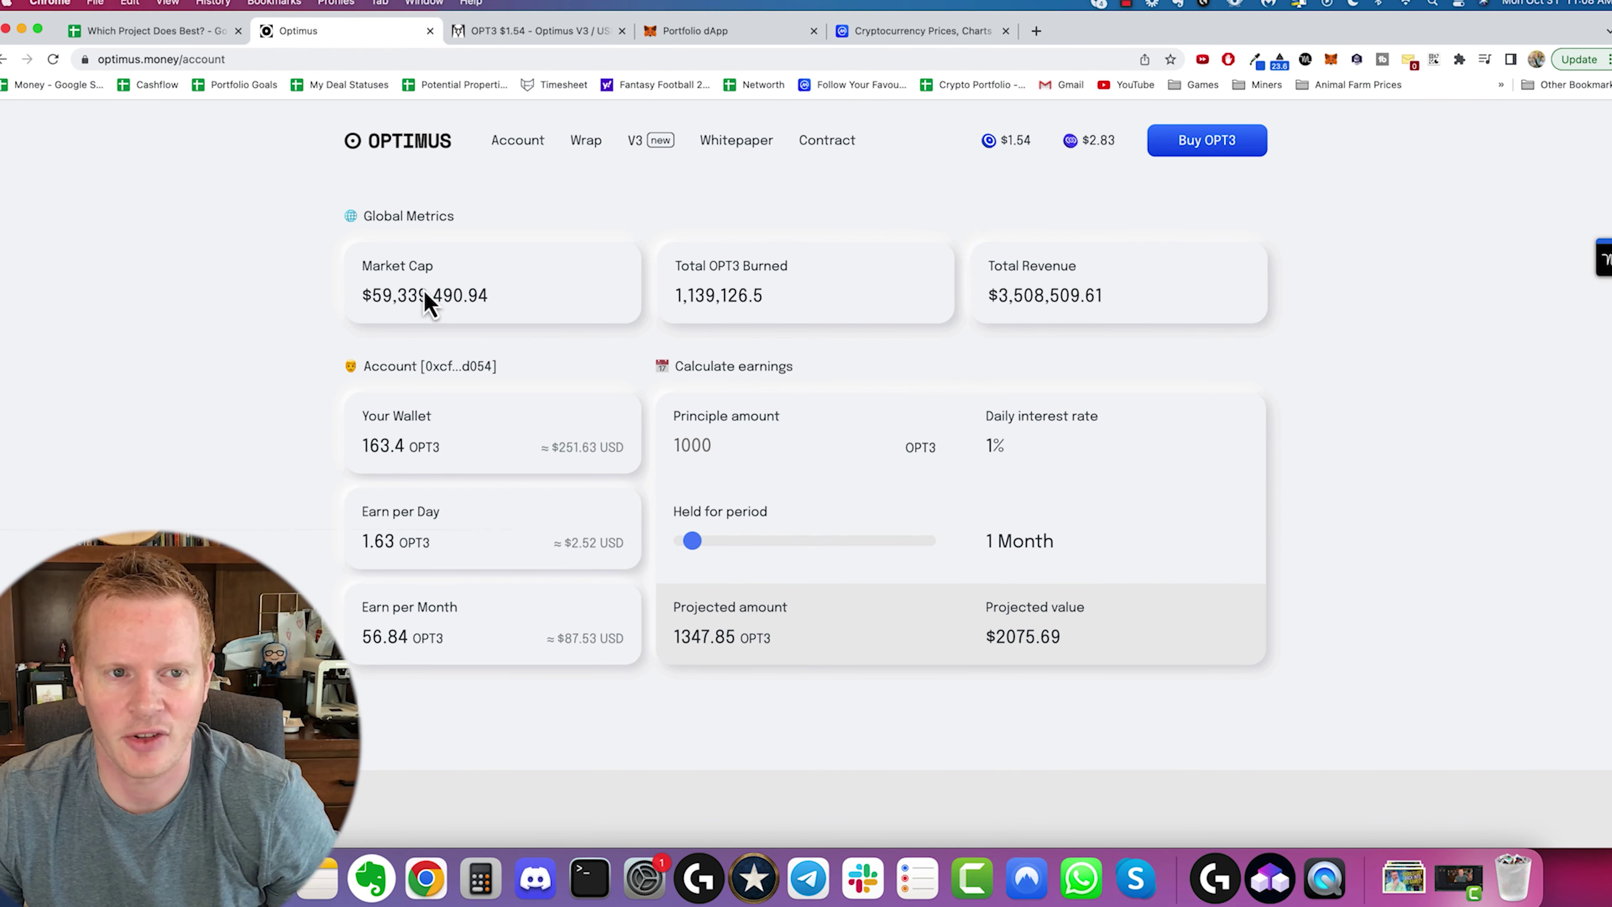